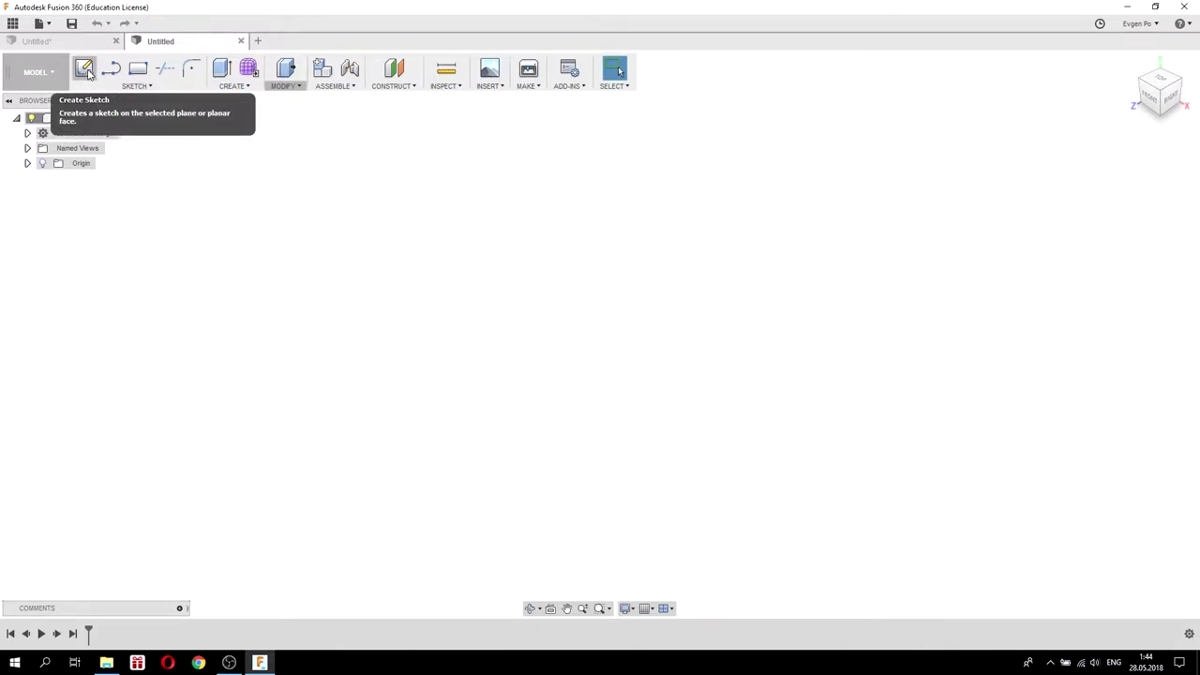
Sketch a six-sided polygon about 100 mm across, centred at the origin on the XZ plane, and finish the sketch
click(88, 74)
click(611, 373)
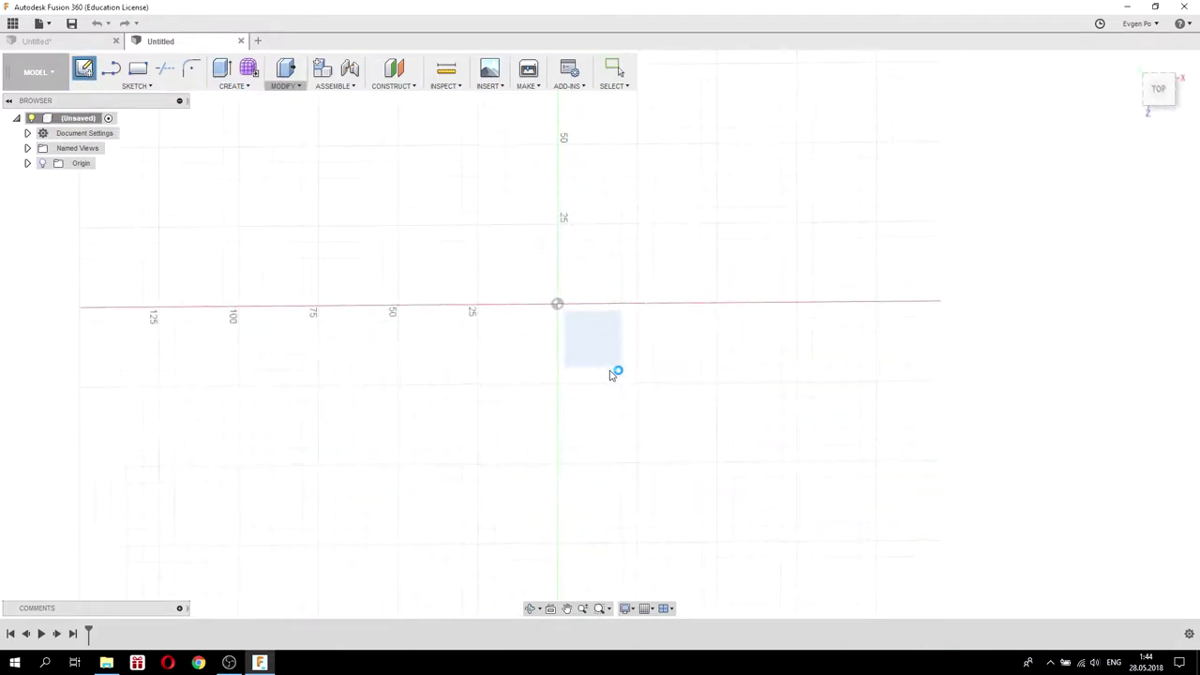
click(167, 87)
mouse_move(97, 172)
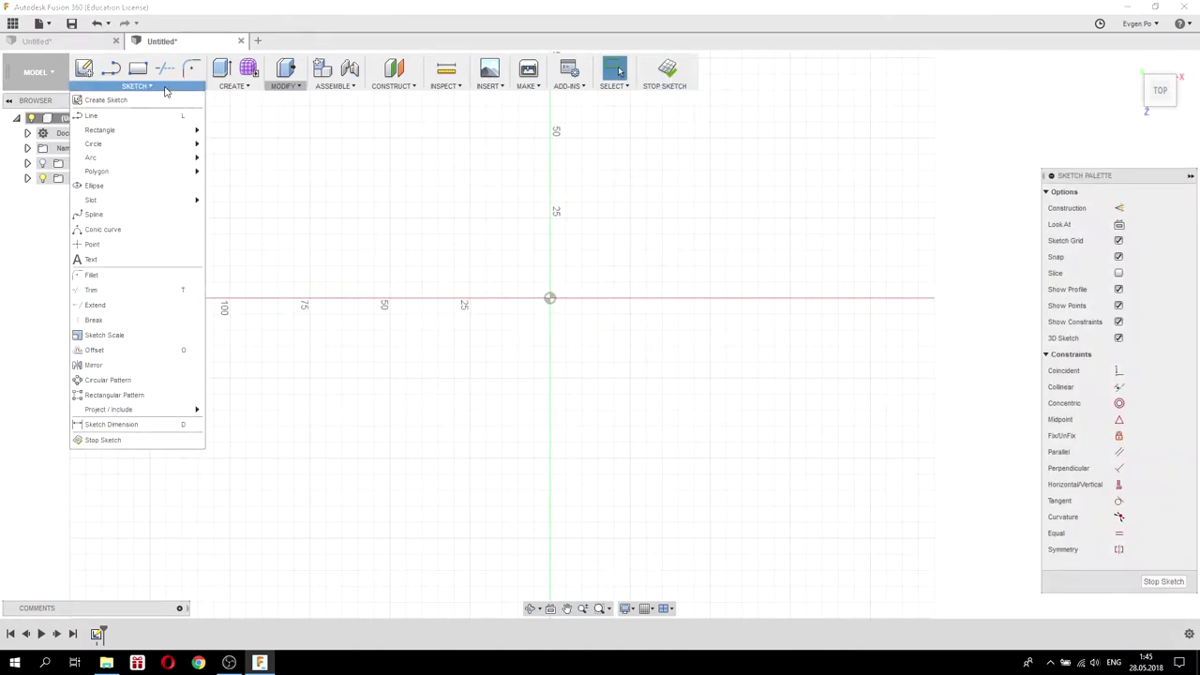
click(223, 174)
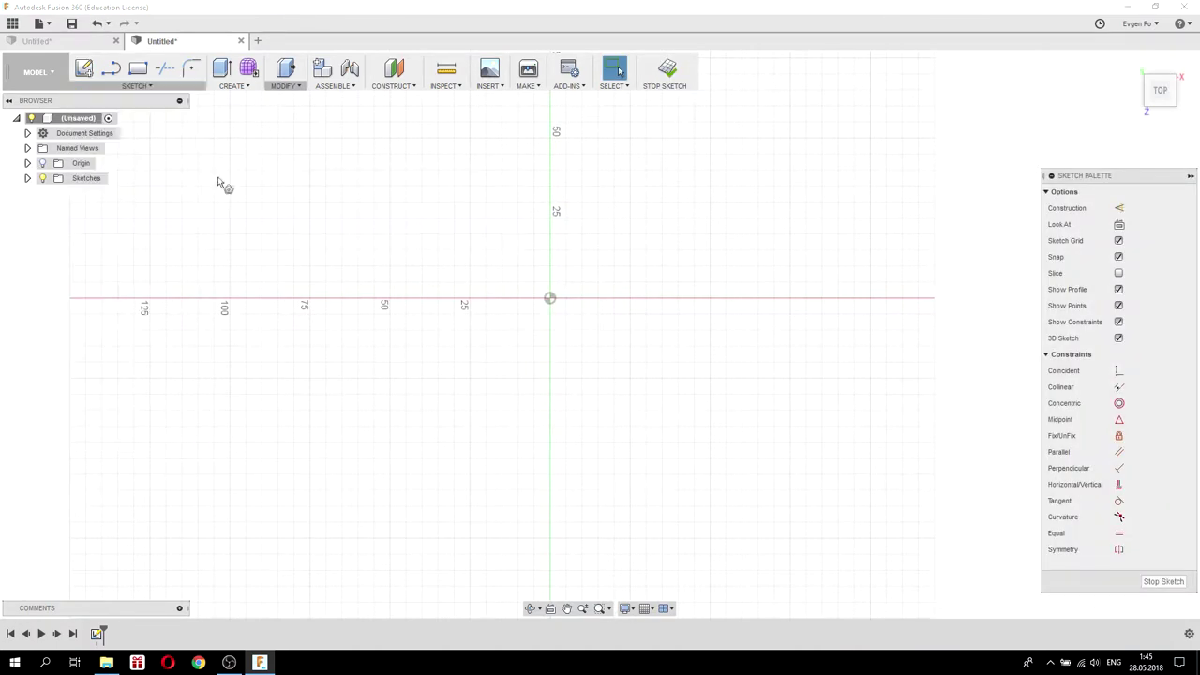
click(549, 300)
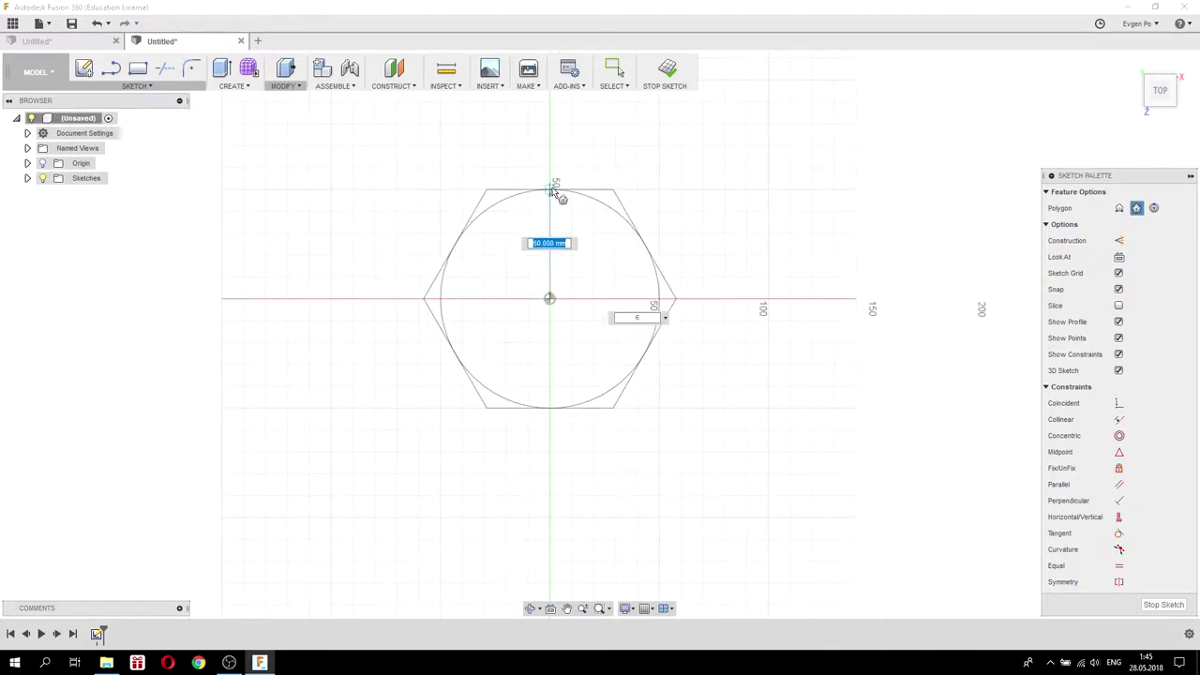
click(552, 191)
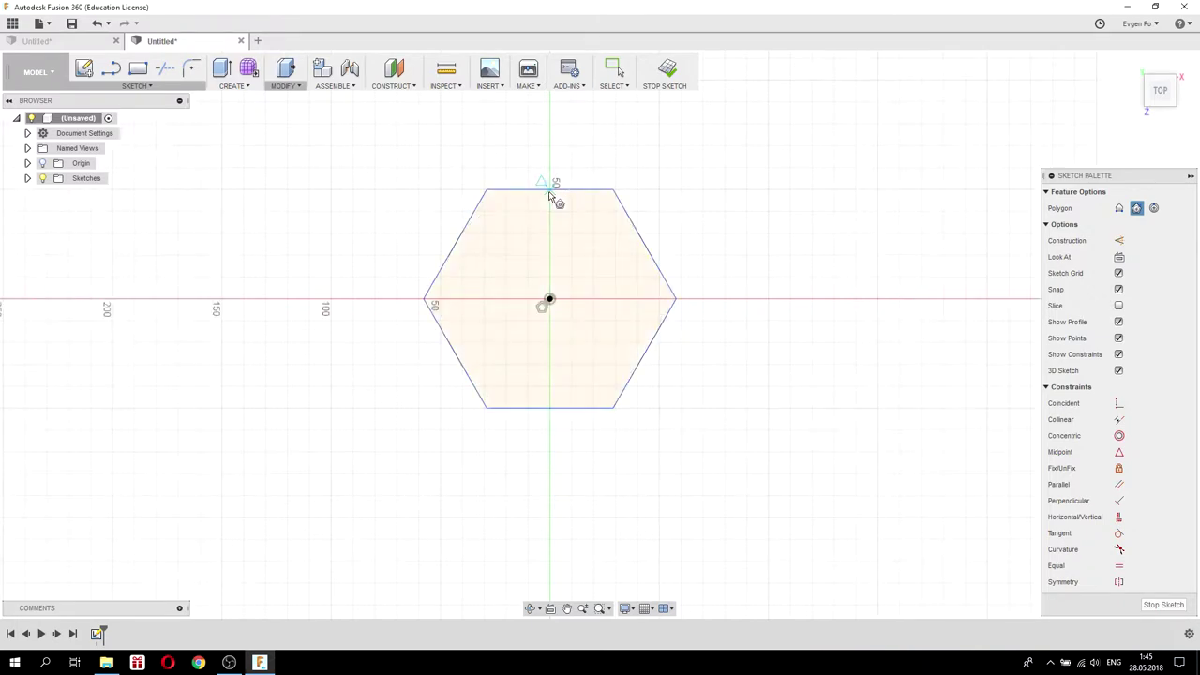
shift+middle_drag(718, 220, 908, 359)
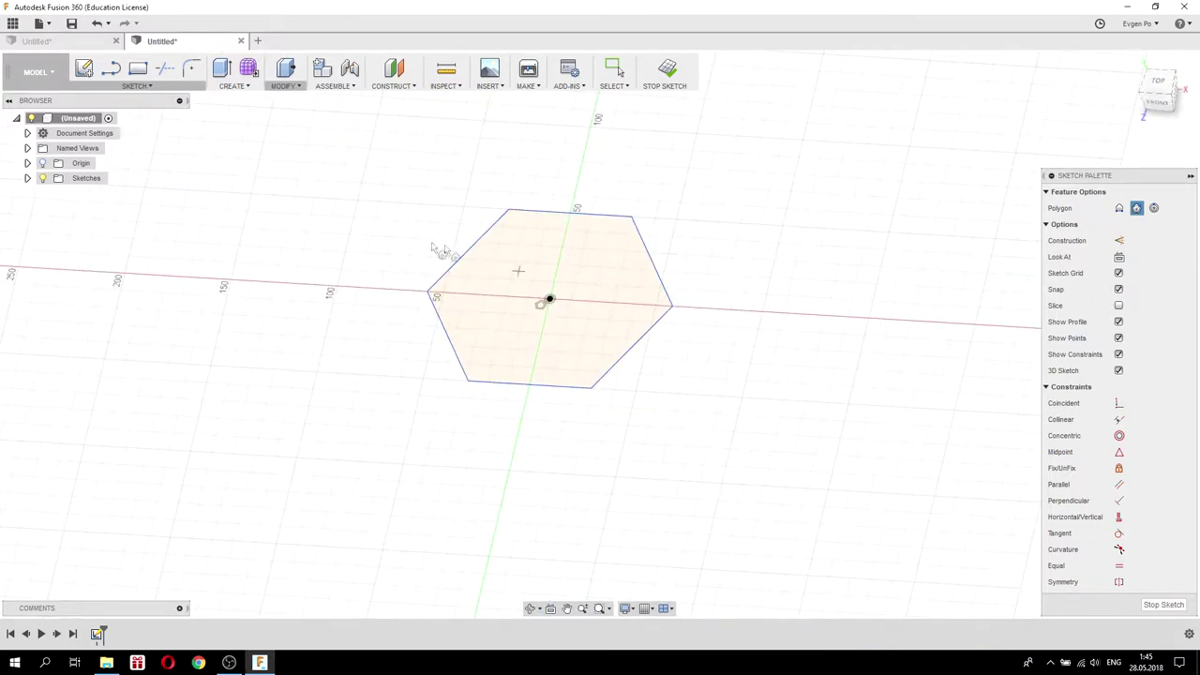
click(1161, 605)
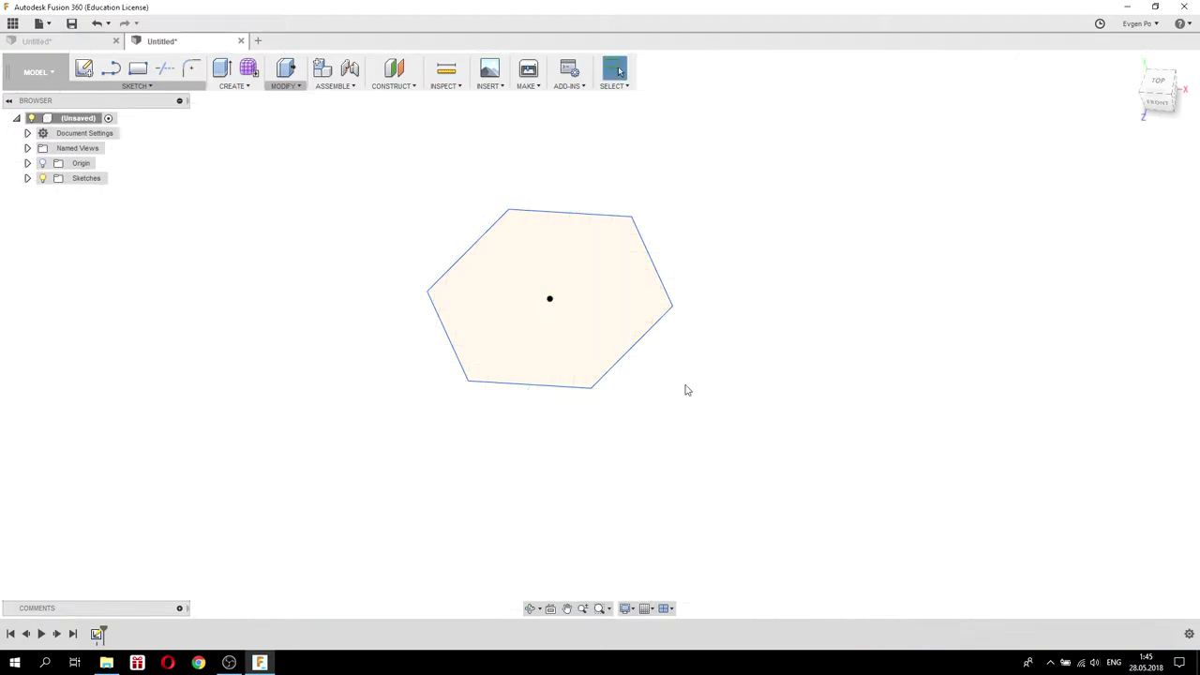
Create Plane1, offset 20 mm from the hexagon profile, and show it in the browser
click(398, 89)
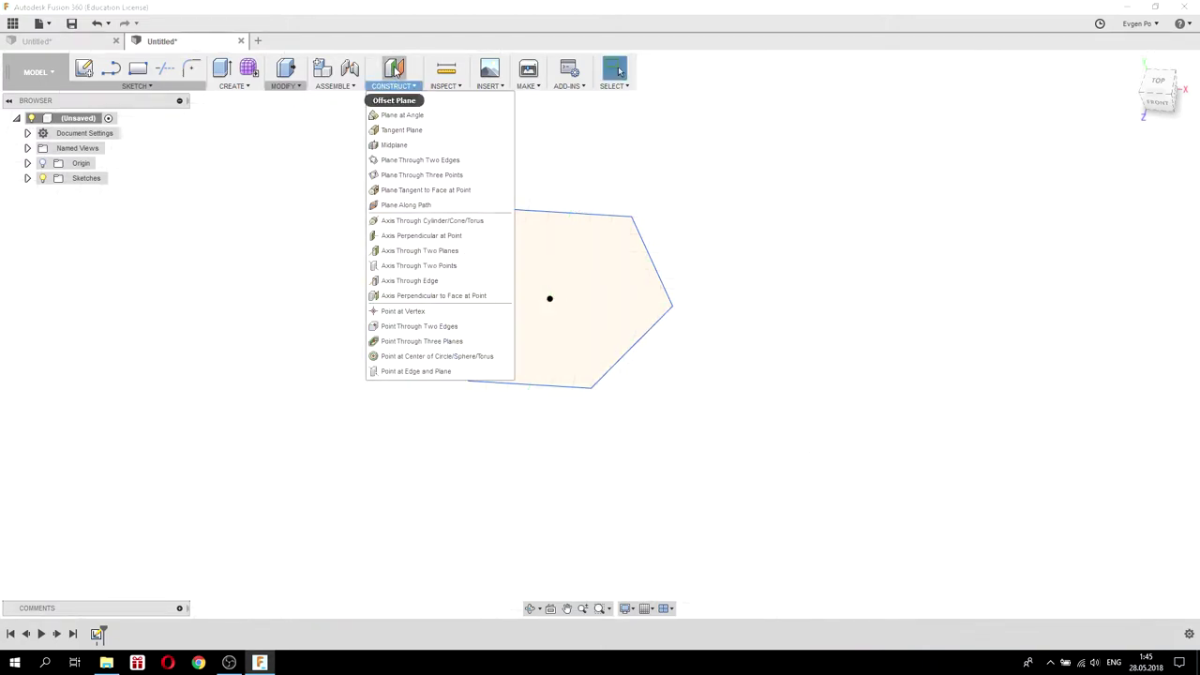
click(444, 103)
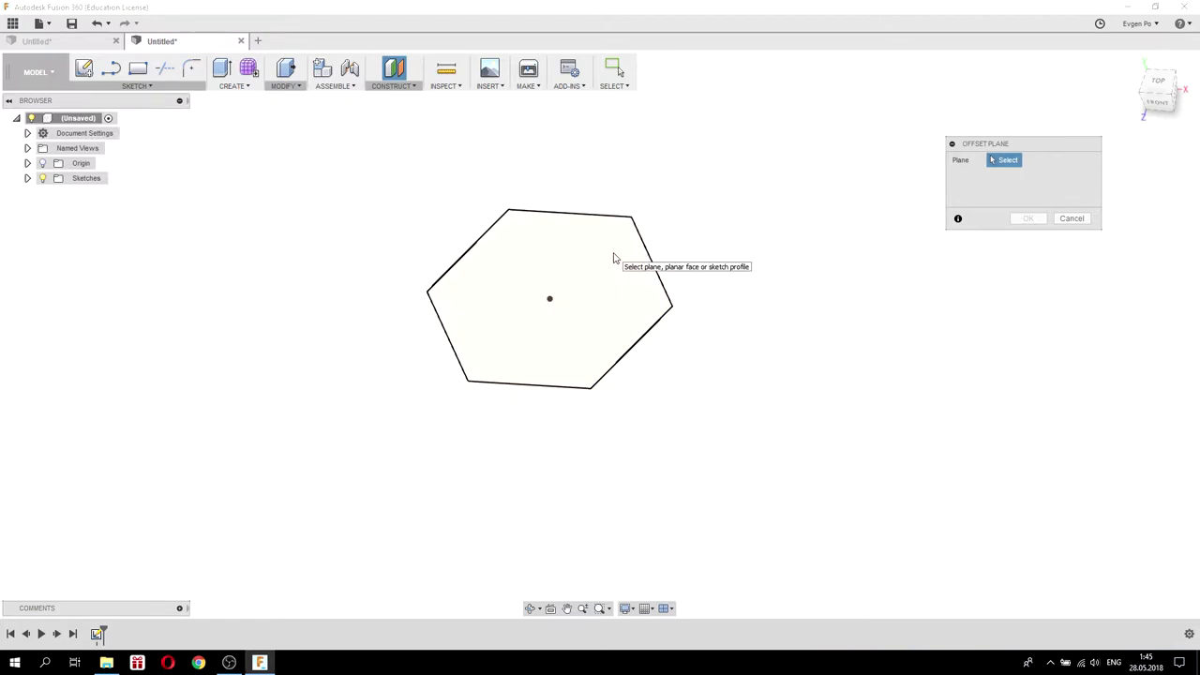
mouse_move(718, 353)
shift+middle_down()
mouse_move(715, 326)
mouse_move(577, 267)
mouse_move(562, 281)
shift+middle_up()
click(622, 281)
text(20)
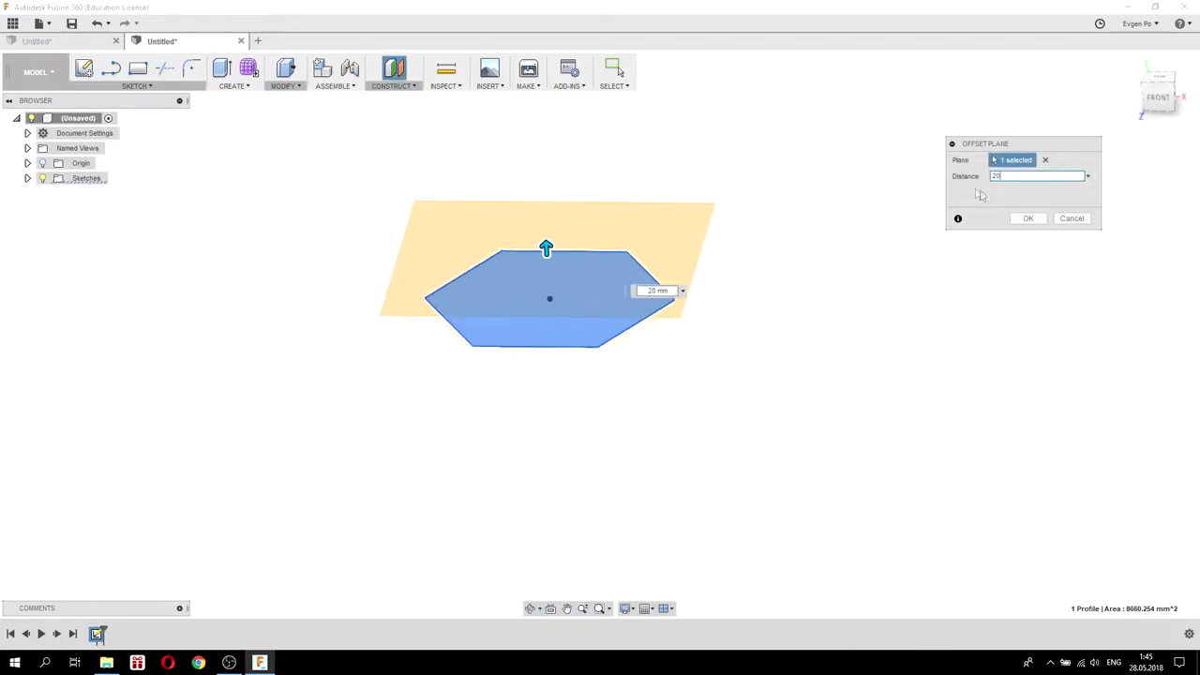
click(1027, 219)
shift+middle_drag(721, 276, 718, 252)
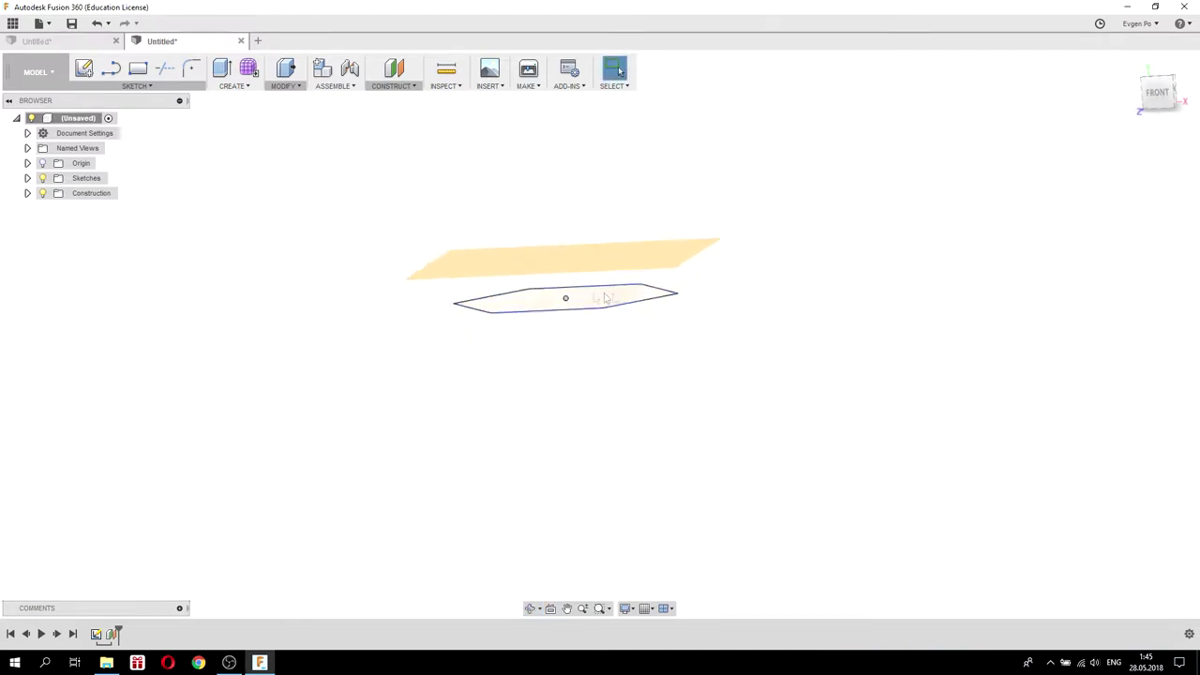
mouse_move(591, 303)
shift+middle_down()
mouse_move(575, 306)
mouse_move(616, 275)
shift+middle_up()
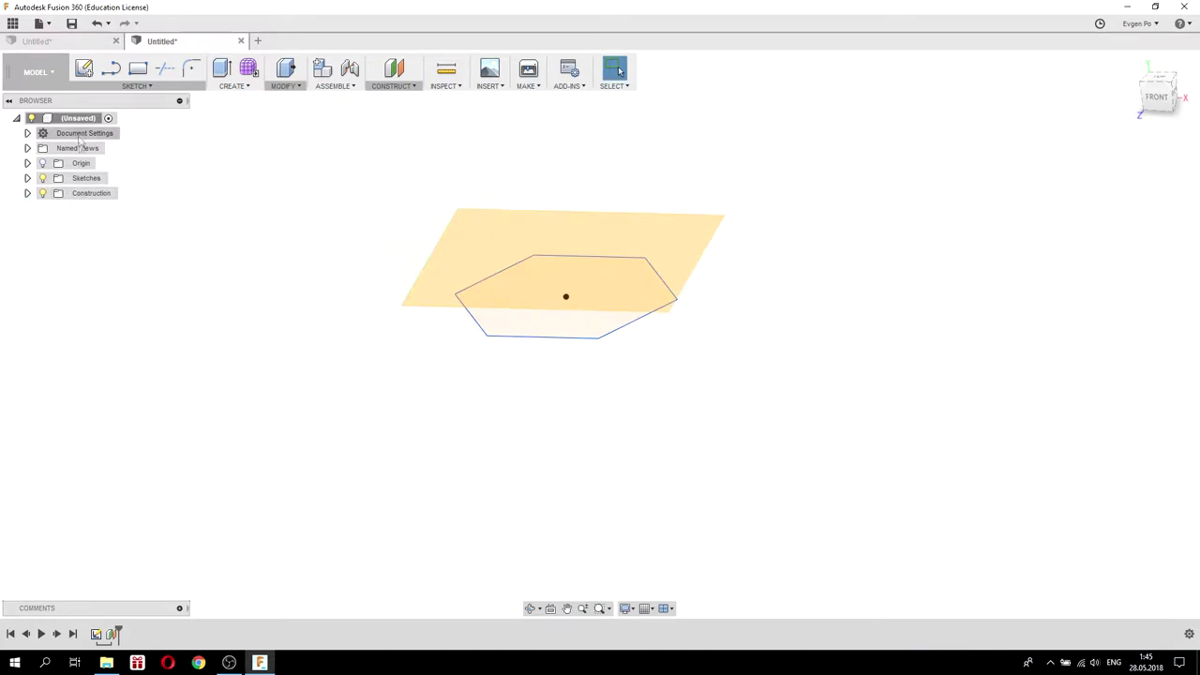
click(27, 194)
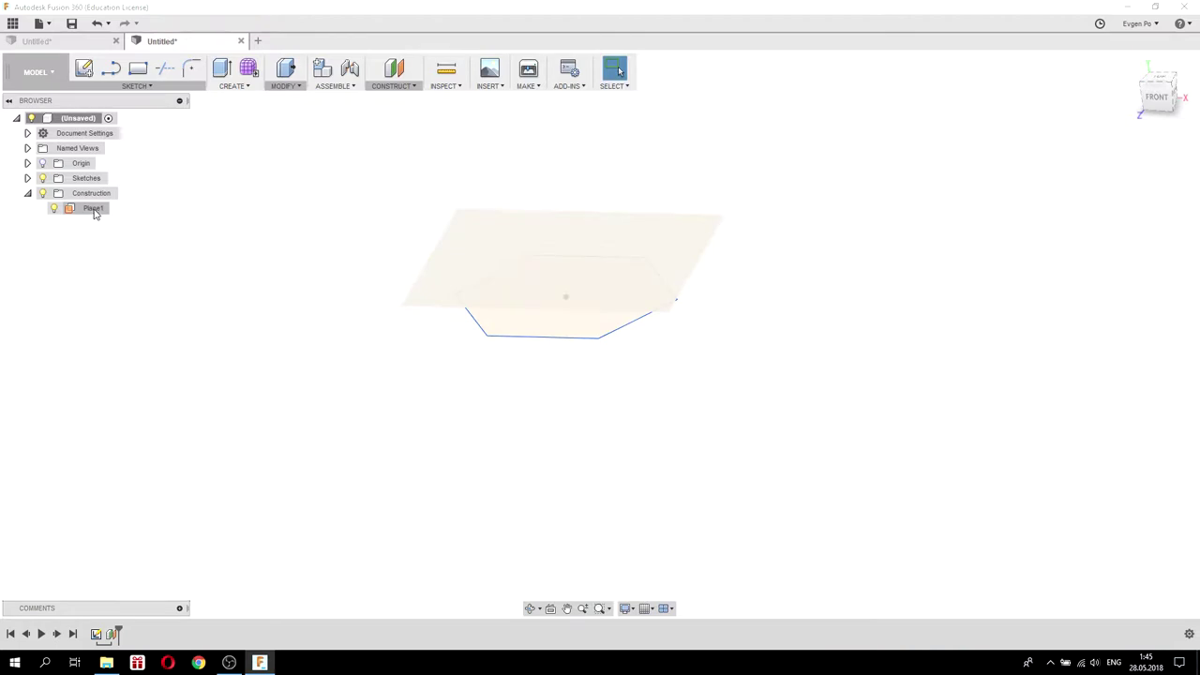
On Plane1, sketch a smaller hexagon centred at the origin, rotated against the first, and finish the sketch
right_click(95, 214)
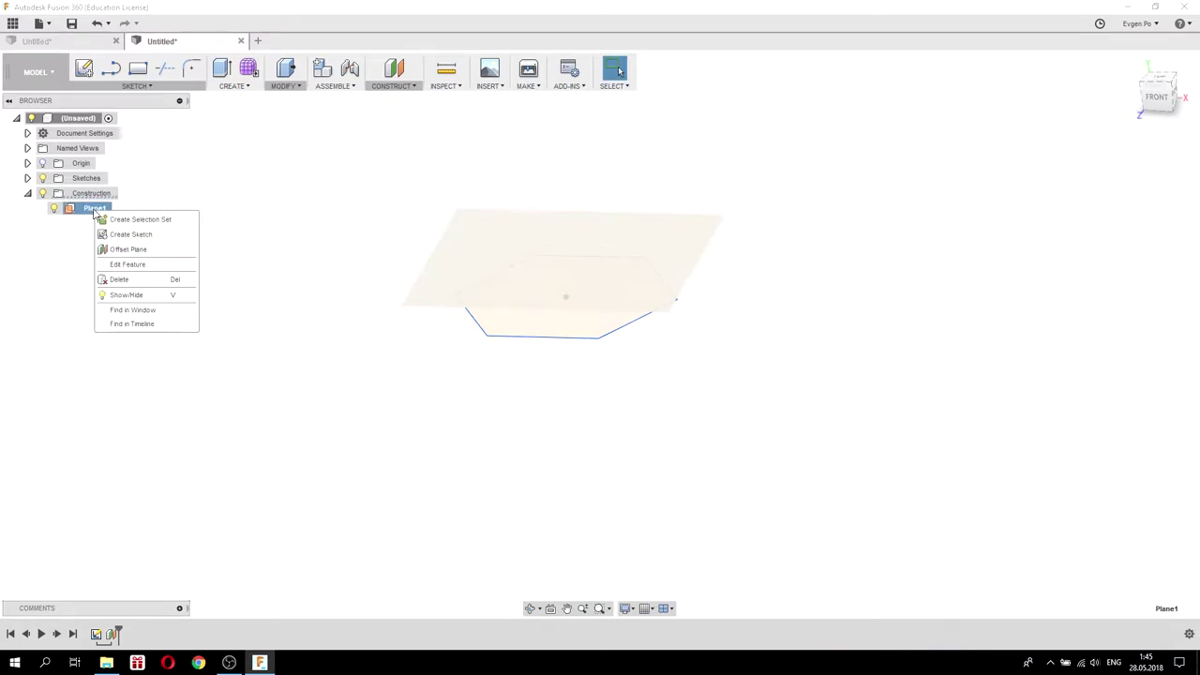
click(131, 235)
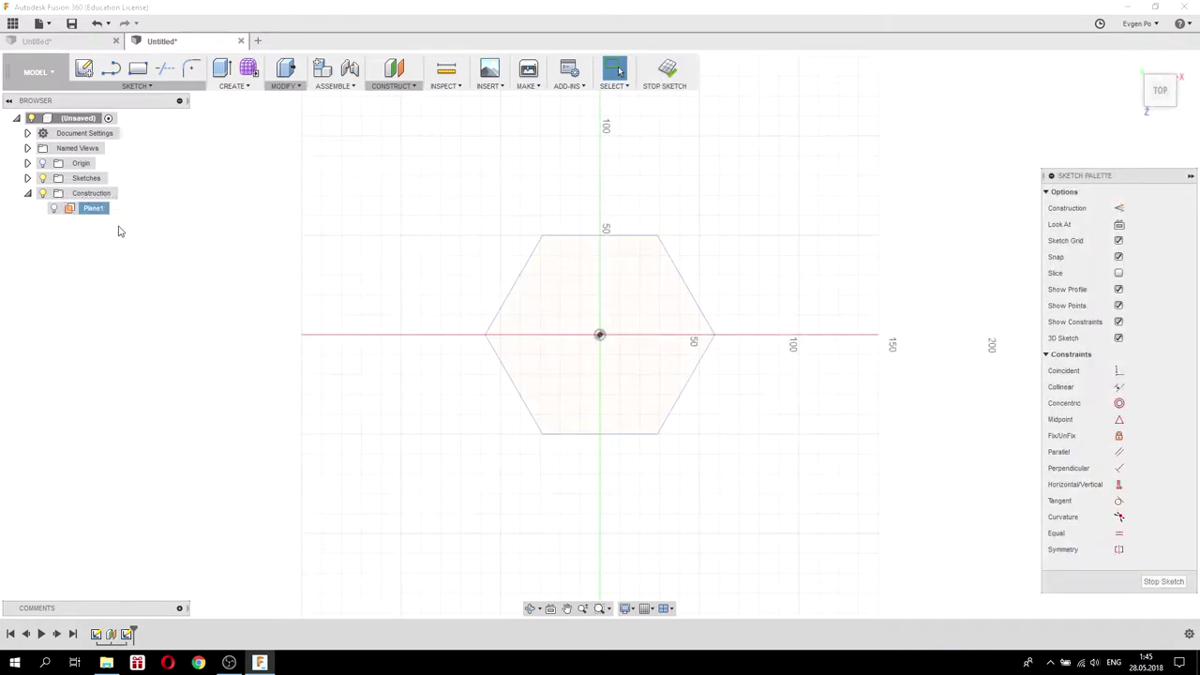
click(187, 86)
mouse_move(103, 172)
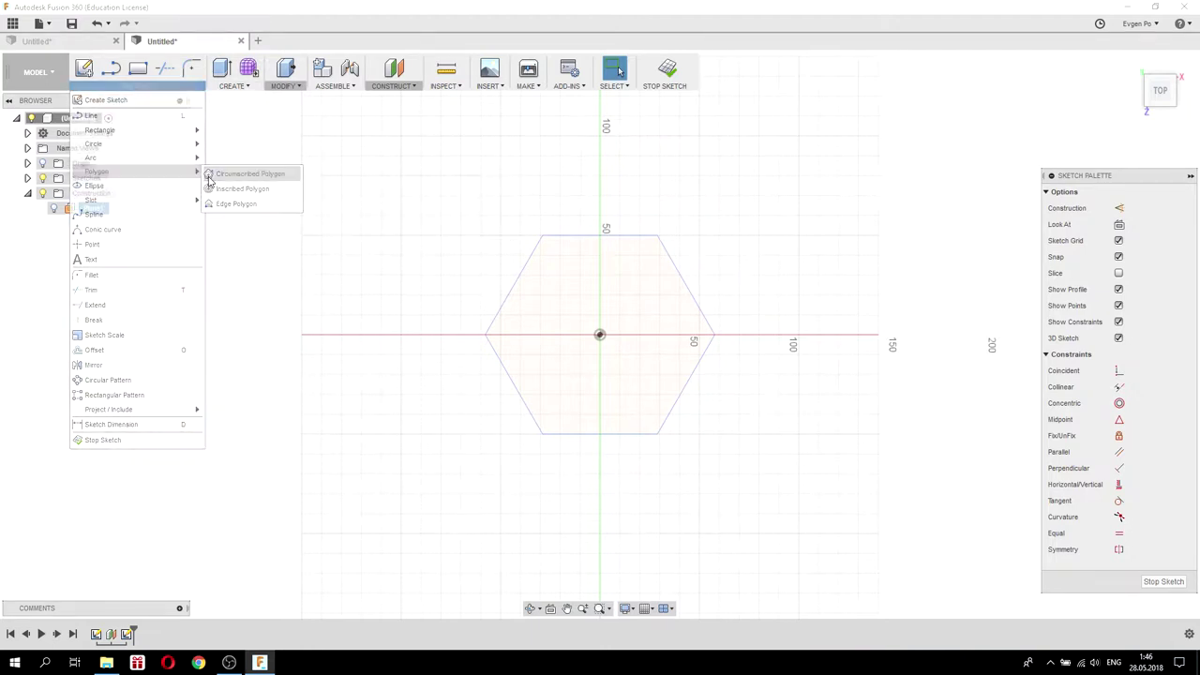
click(249, 174)
click(600, 335)
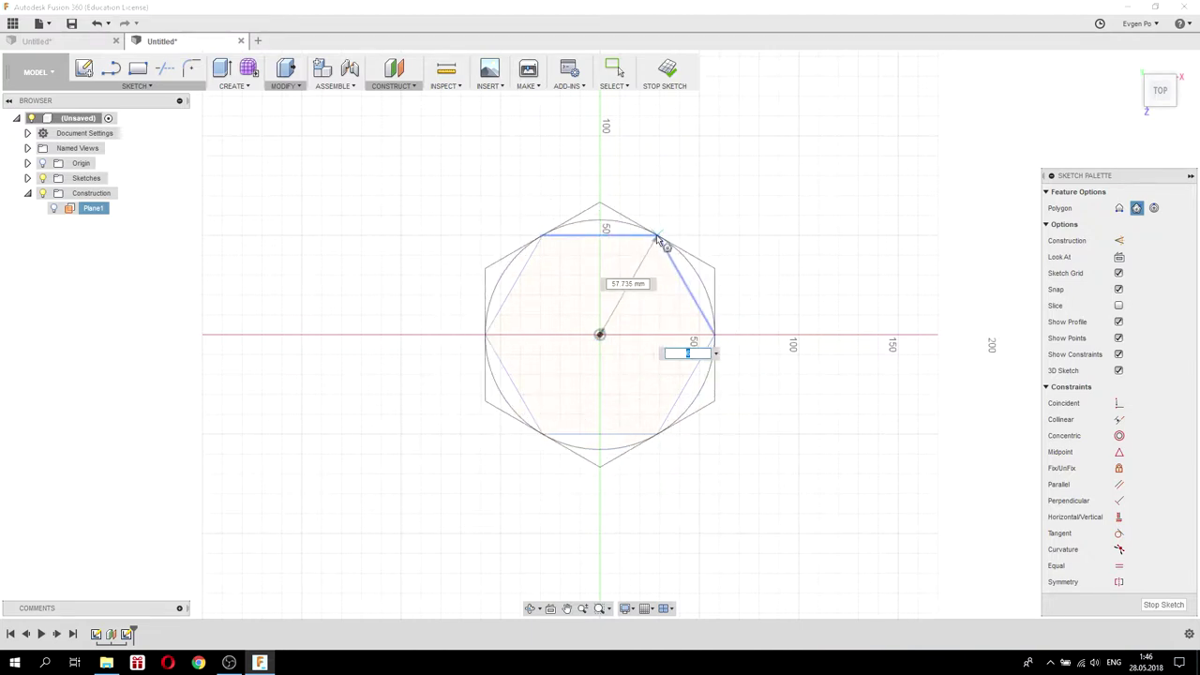
mouse_move(654, 254)
shift+middle_down()
mouse_move(614, 284)
mouse_move(632, 292)
mouse_move(627, 247)
mouse_move(662, 206)
mouse_move(657, 189)
mouse_move(665, 235)
shift+middle_up()
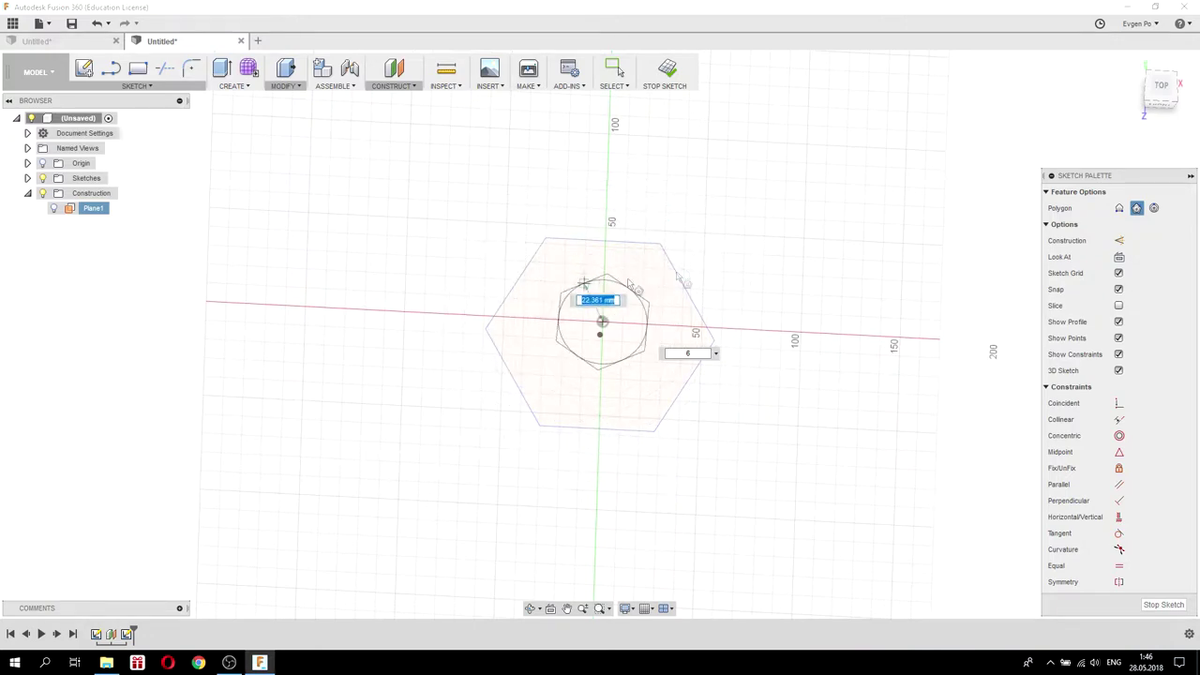
click(1161, 92)
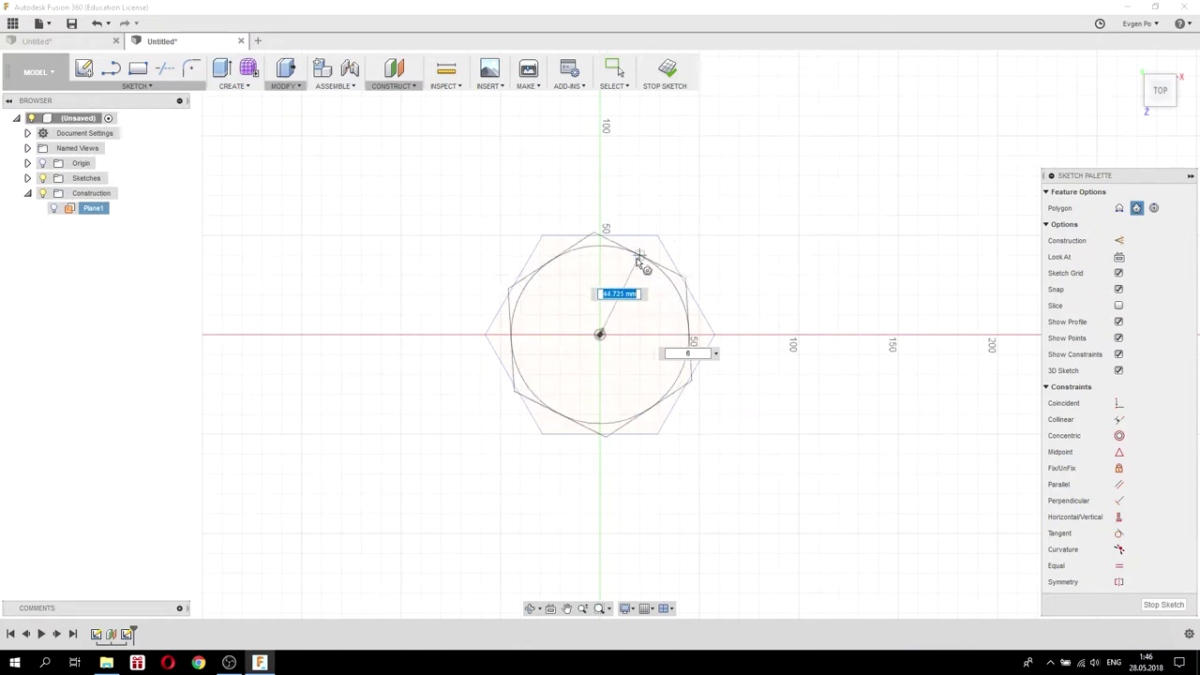
click(661, 241)
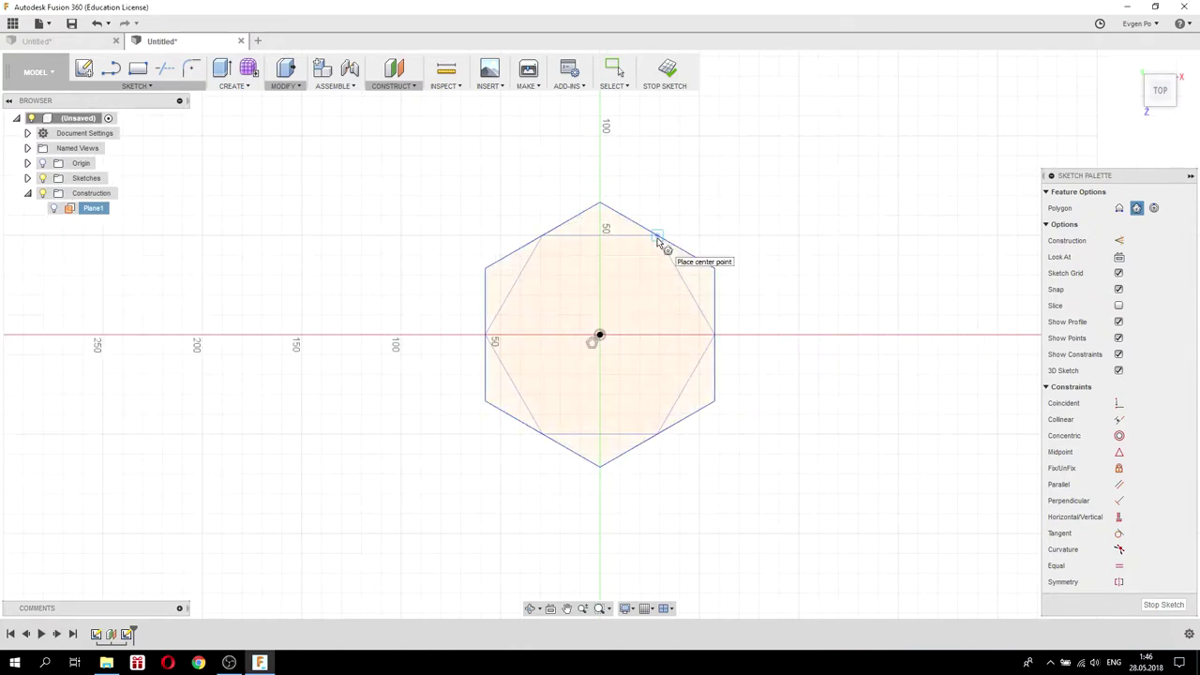
mouse_move(798, 289)
shift+middle_down()
mouse_move(785, 257)
mouse_move(793, 231)
shift+middle_up()
click(672, 75)
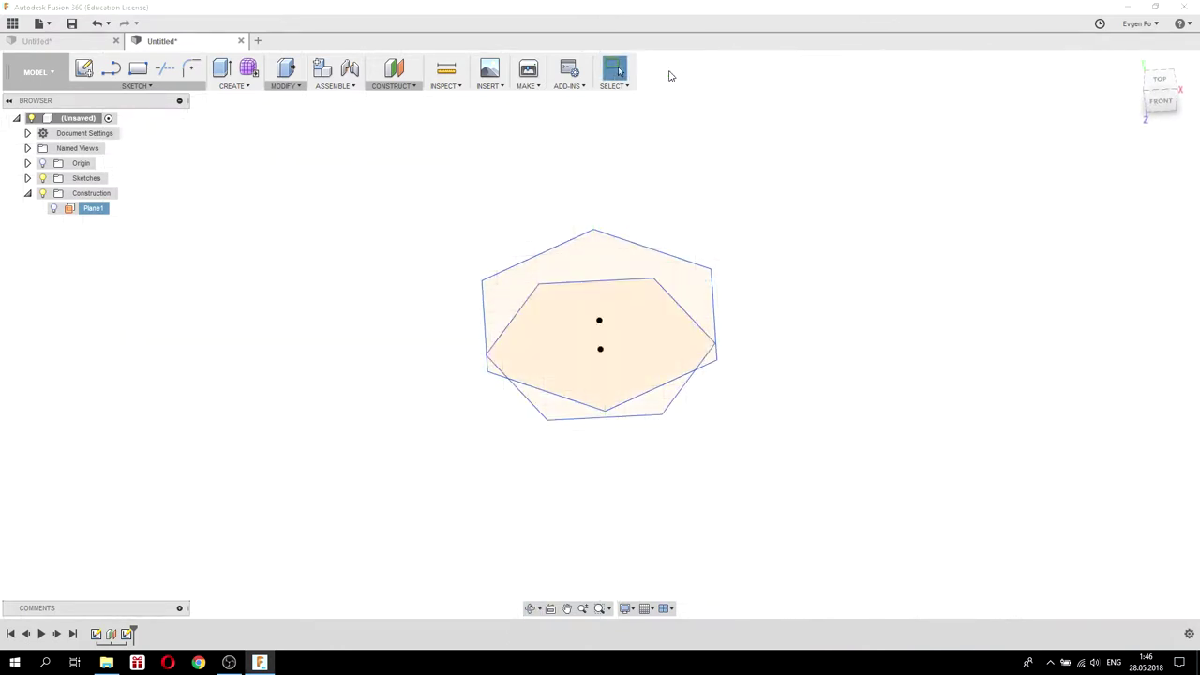
Loft from the lower hexagon to the upper hexagon, creating a new twisted faceted body
mouse_move(488, 184)
shift+middle_down()
mouse_move(487, 126)
mouse_move(485, 172)
shift+middle_up()
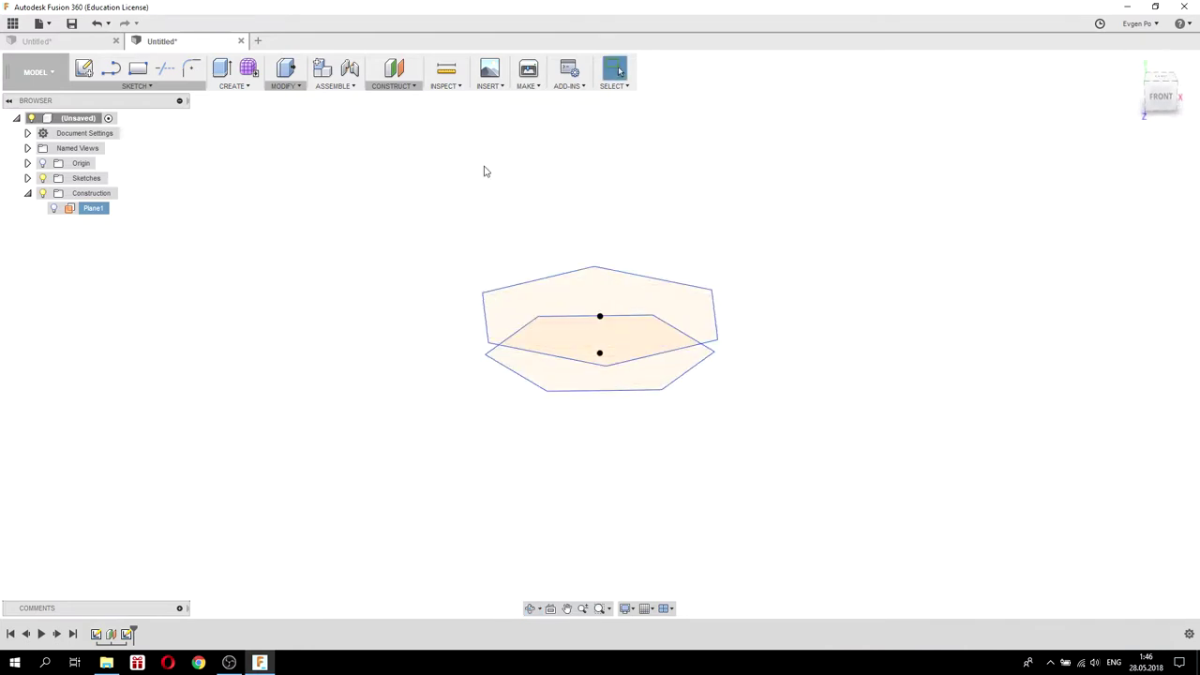
click(236, 87)
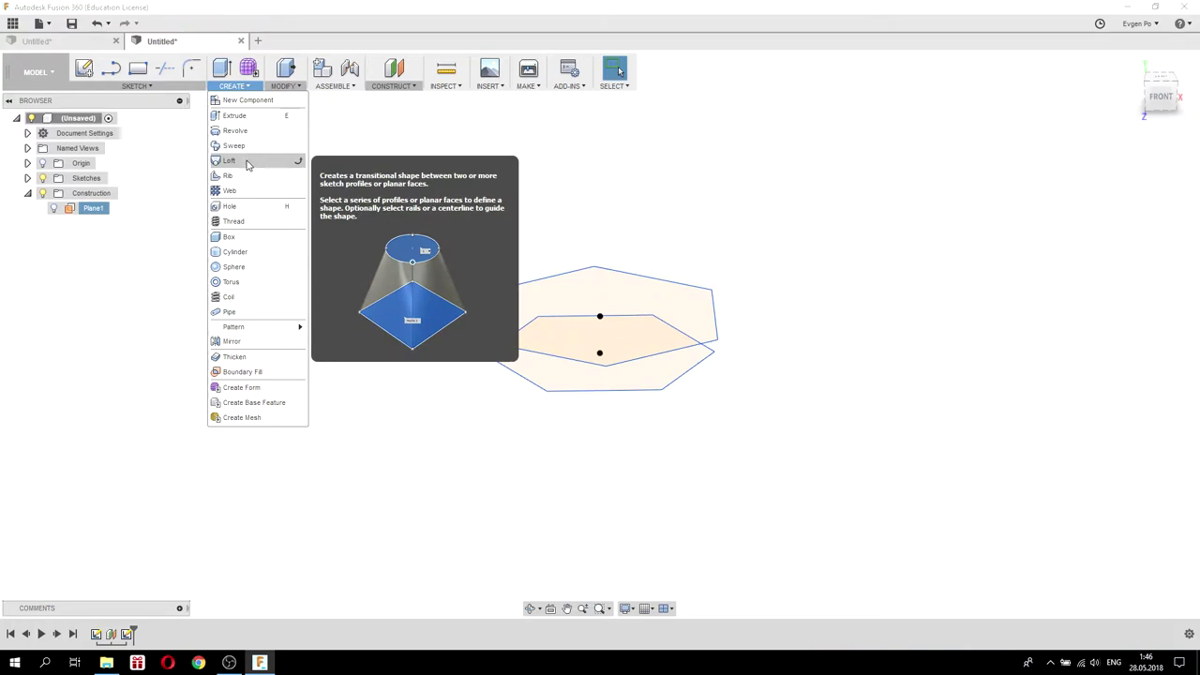
click(246, 162)
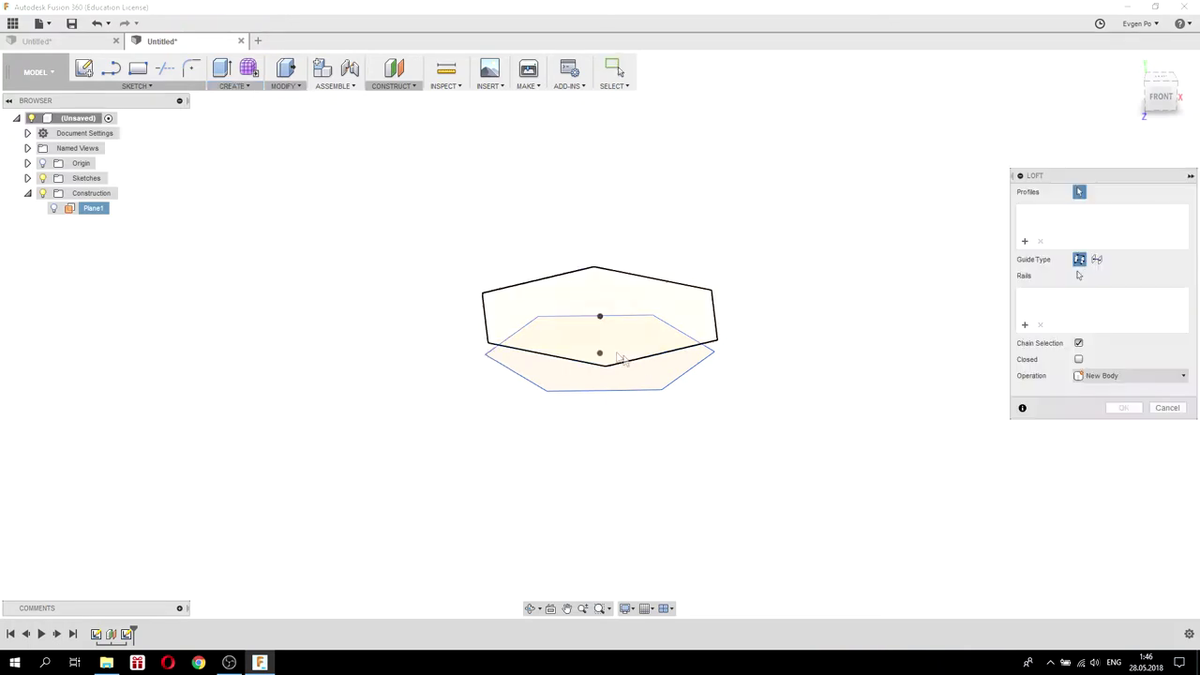
click(665, 376)
click(704, 309)
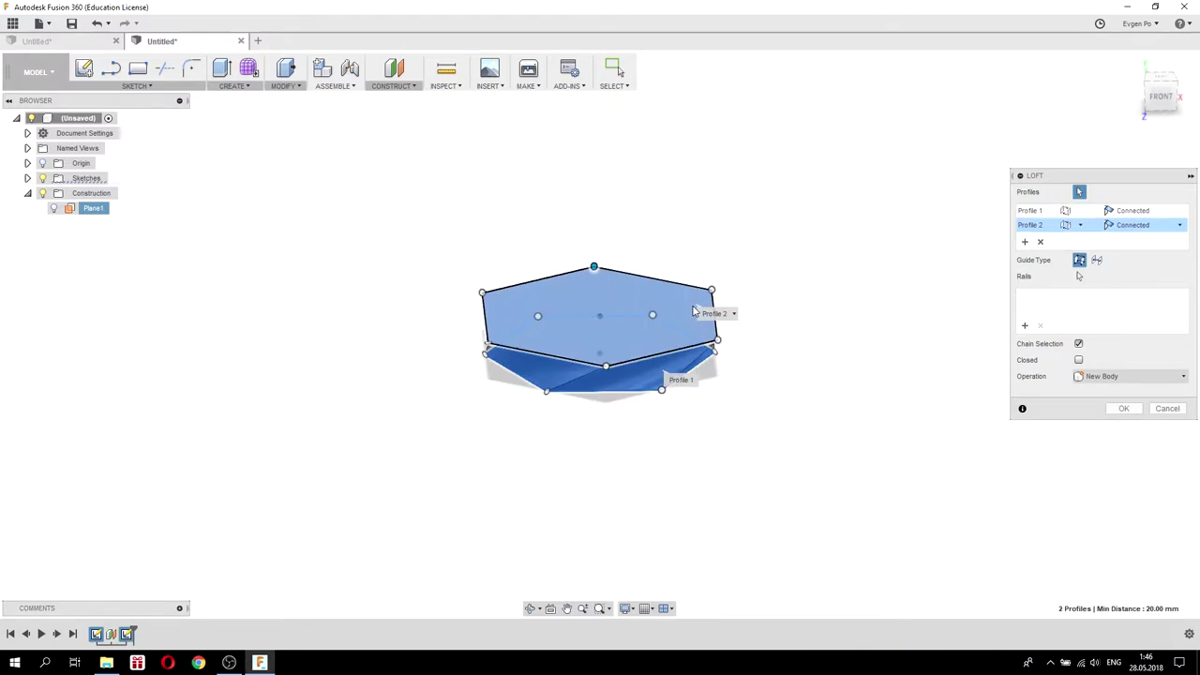
click(1123, 407)
mouse_move(718, 343)
shift+middle_down()
mouse_move(710, 308)
mouse_move(707, 336)
shift+middle_up()
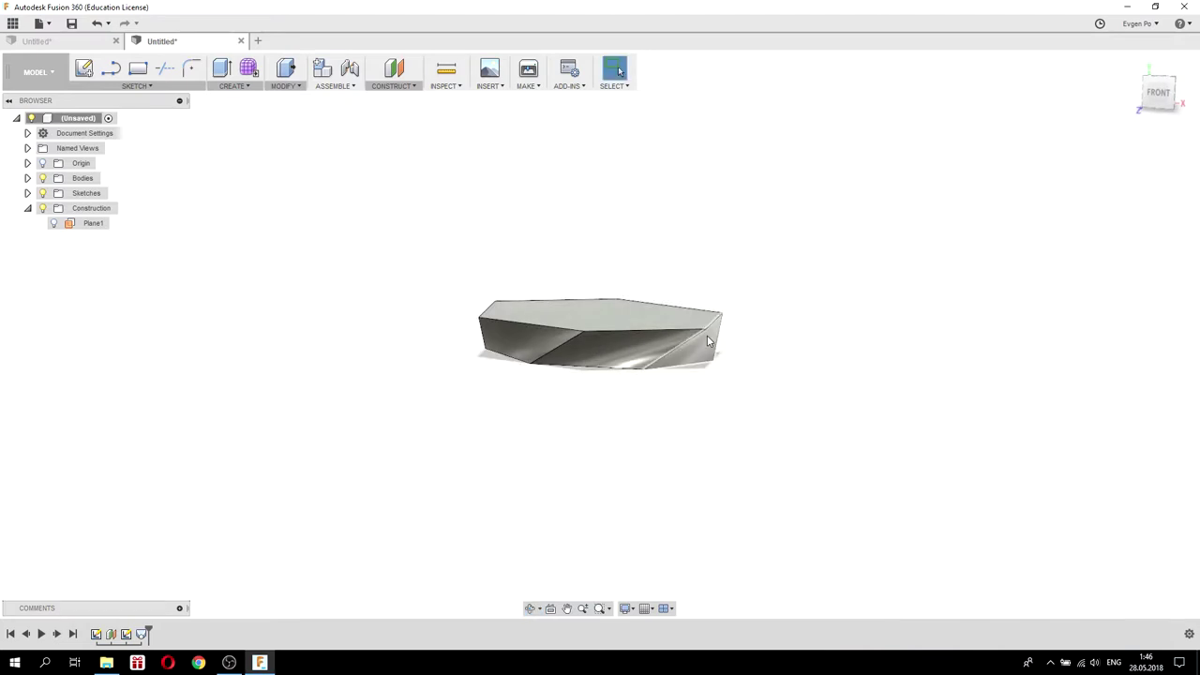
Start a Mirror with Pattern Type set to Bodies and Body1 selected
click(27, 178)
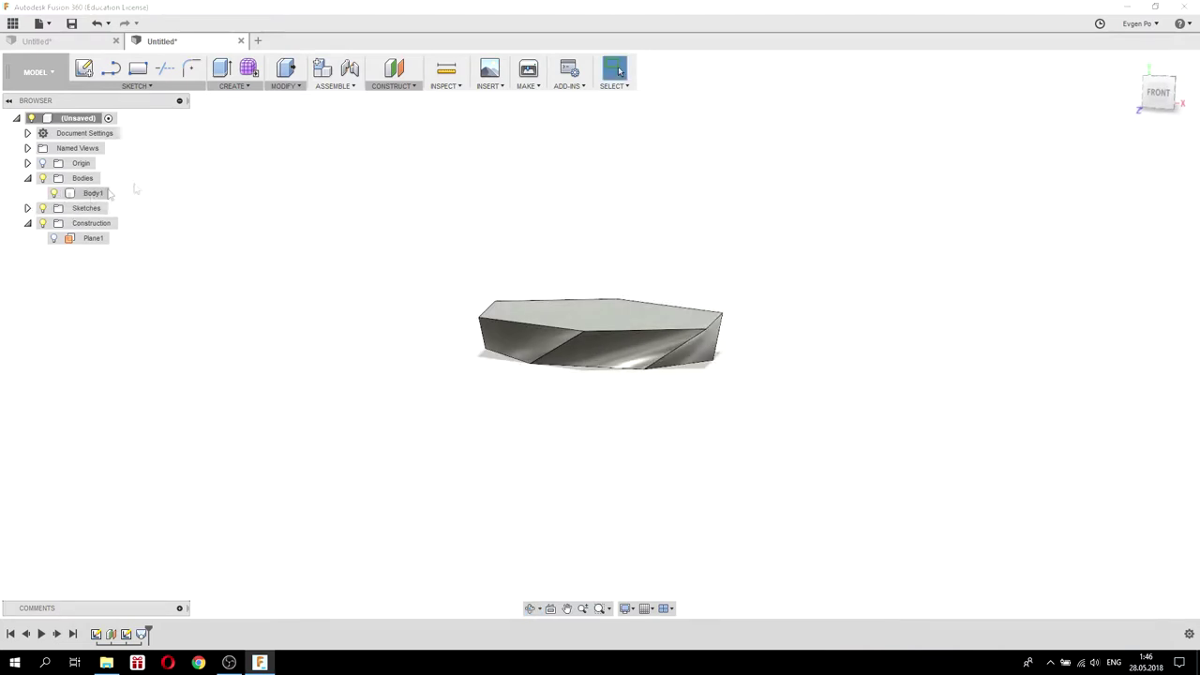
click(243, 86)
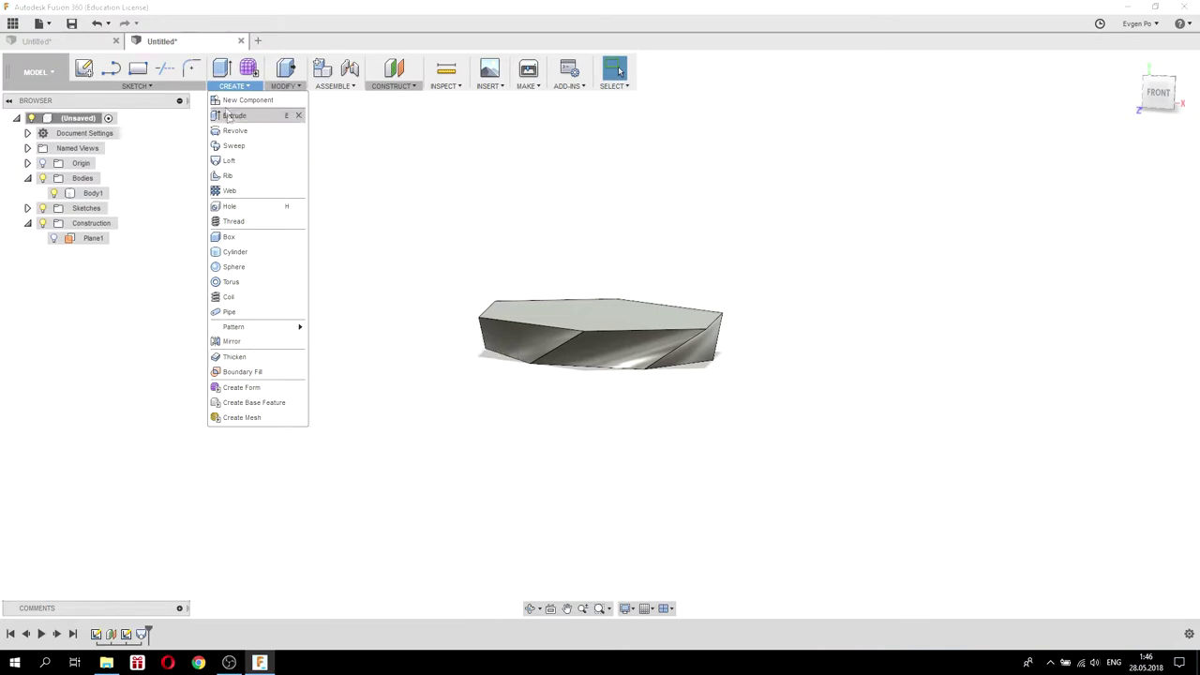
mouse_move(137, 86)
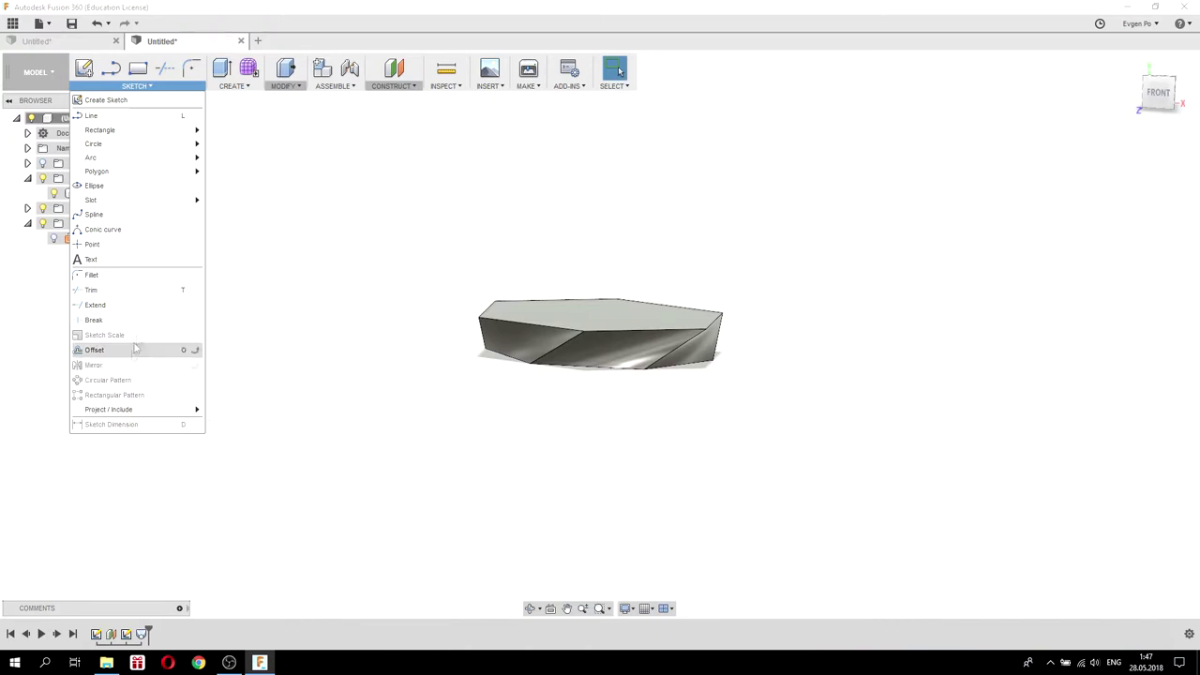
click(235, 85)
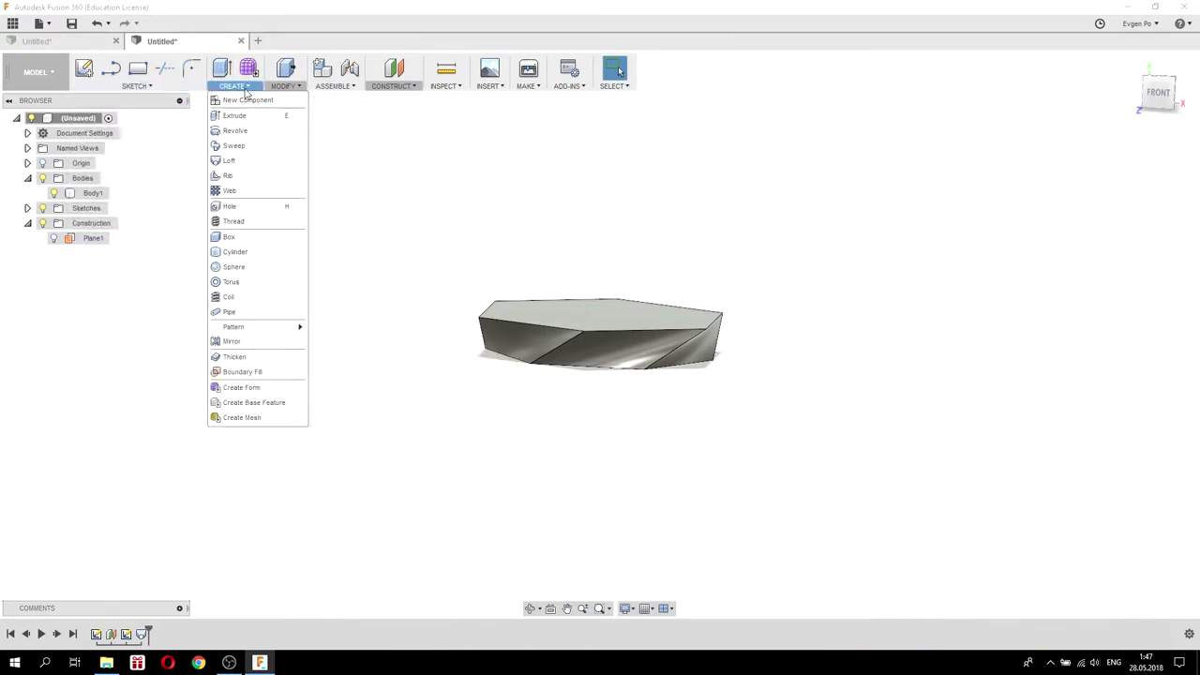
click(249, 347)
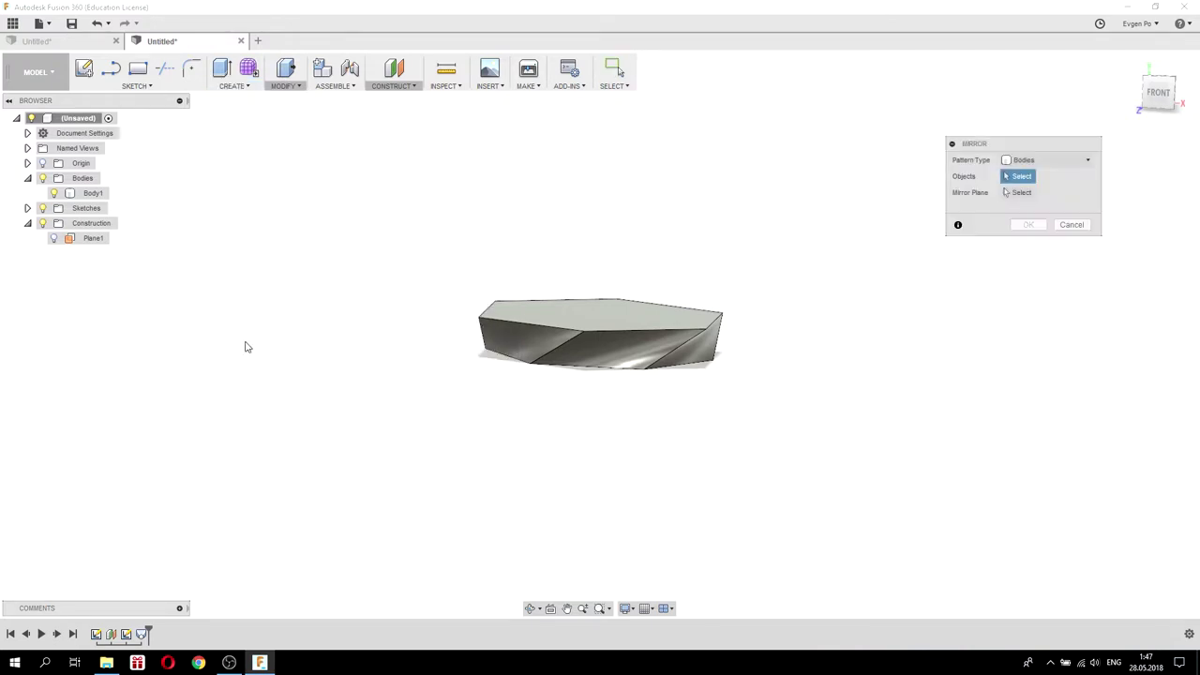
shift+middle_drag(938, 262, 776, 256)
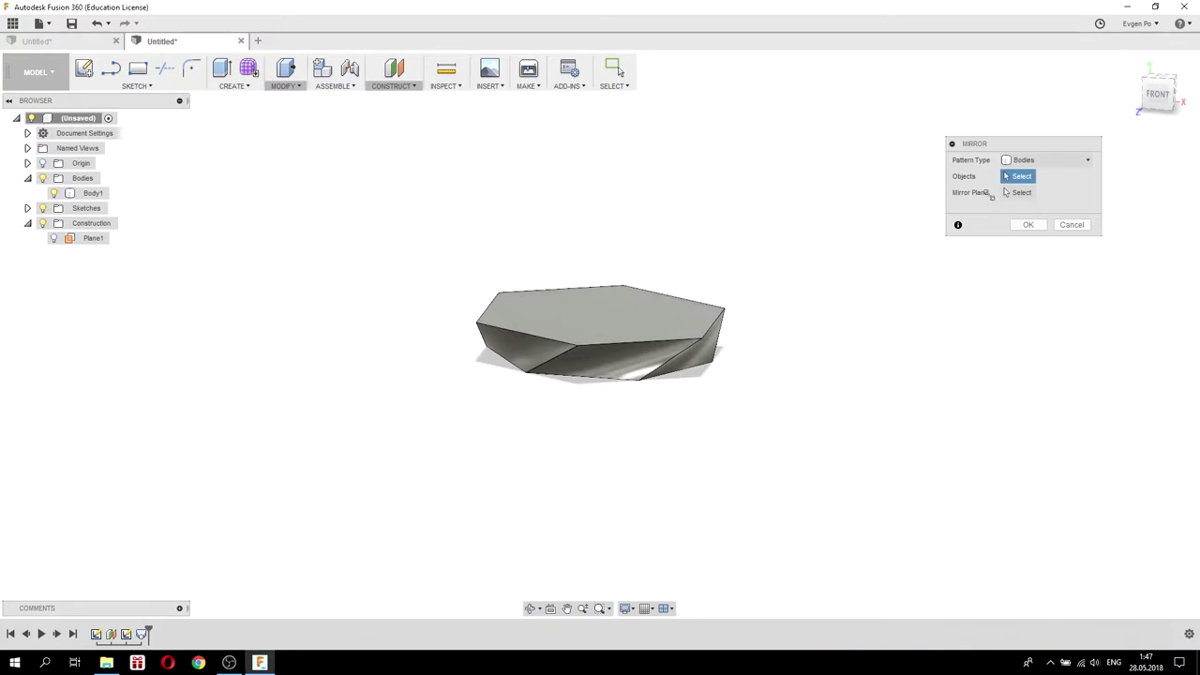
click(1078, 162)
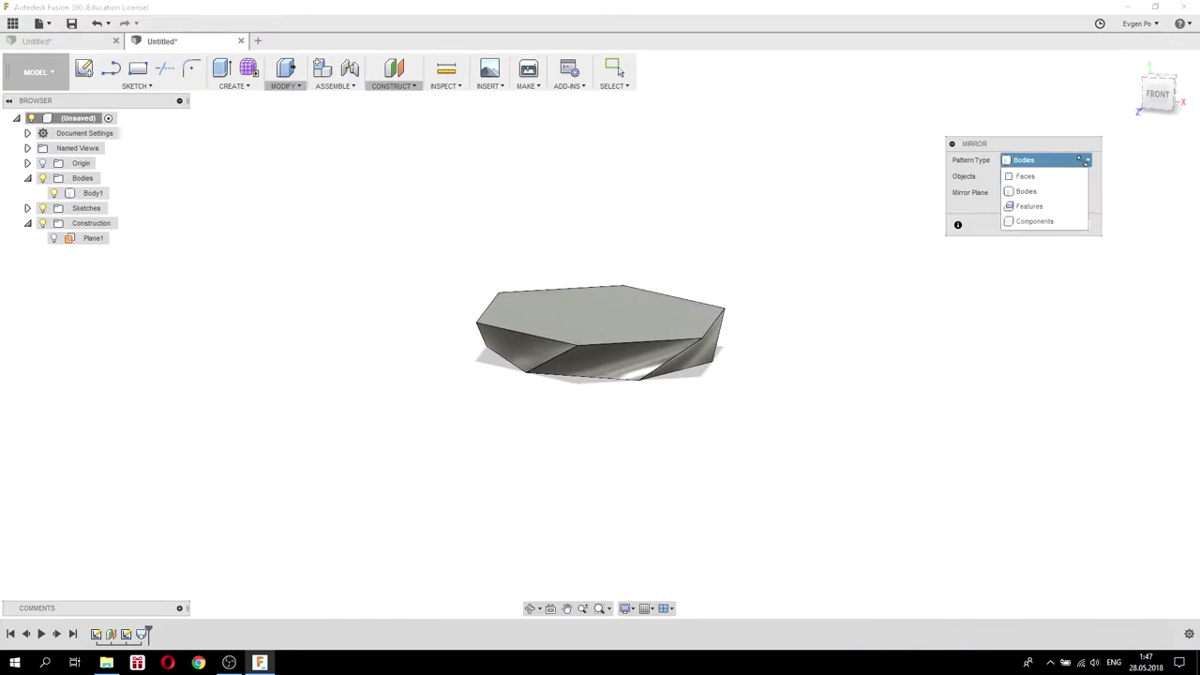
click(1041, 193)
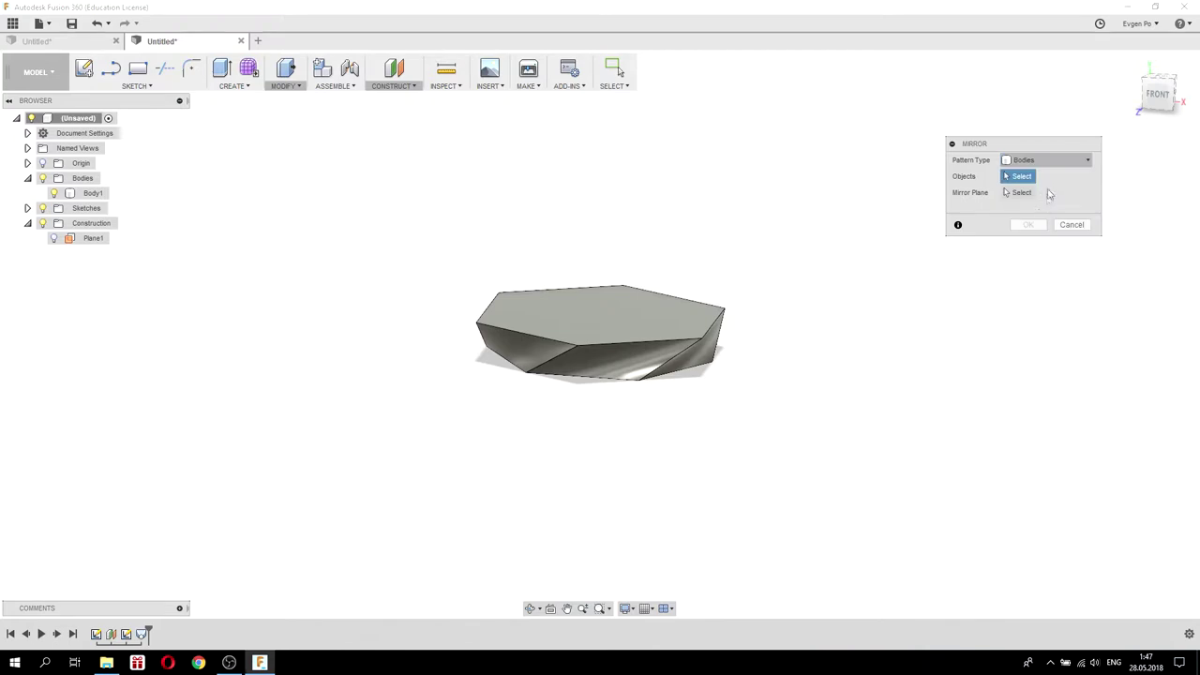
click(646, 334)
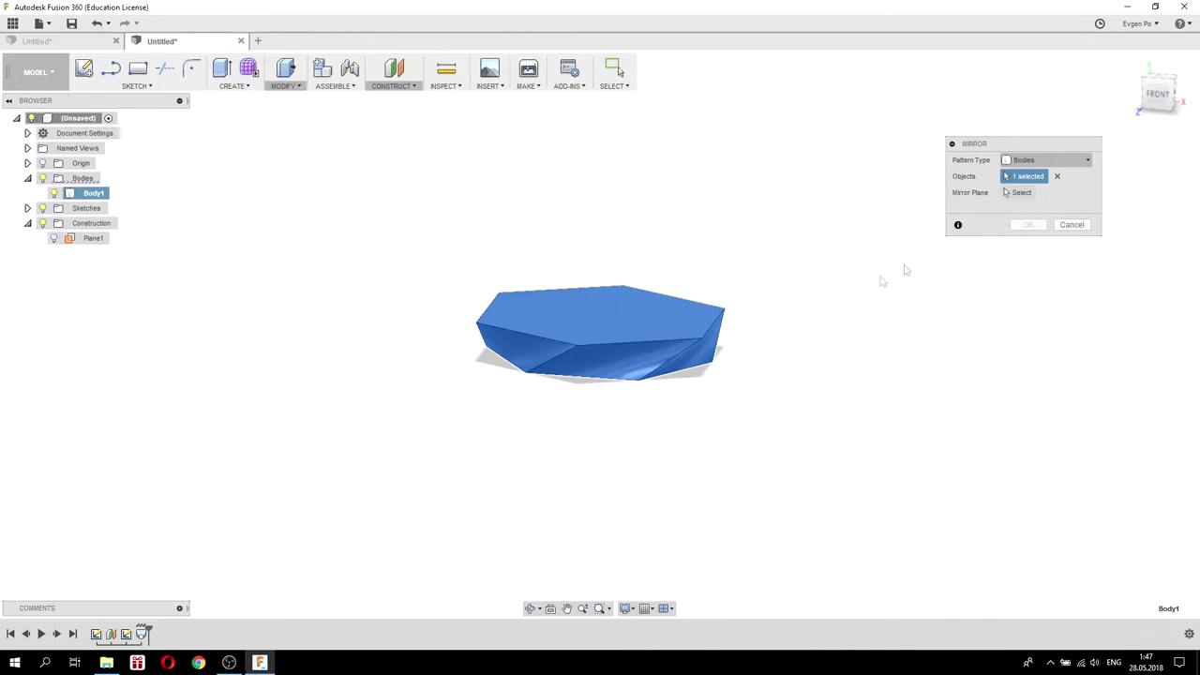
Mirror Body1 across its top face, creating Body2 stacked directly above it
click(1021, 193)
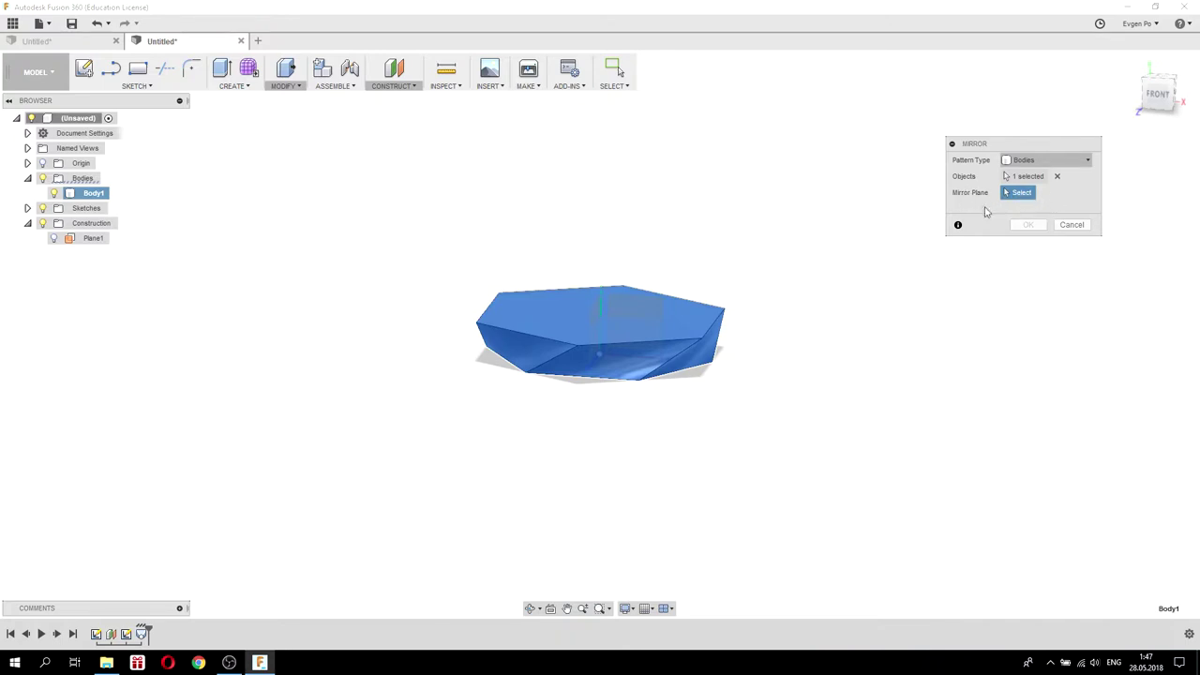
click(536, 306)
mouse_move(553, 253)
shift+middle_down()
mouse_move(550, 207)
mouse_move(541, 233)
mouse_move(631, 310)
shift+middle_up()
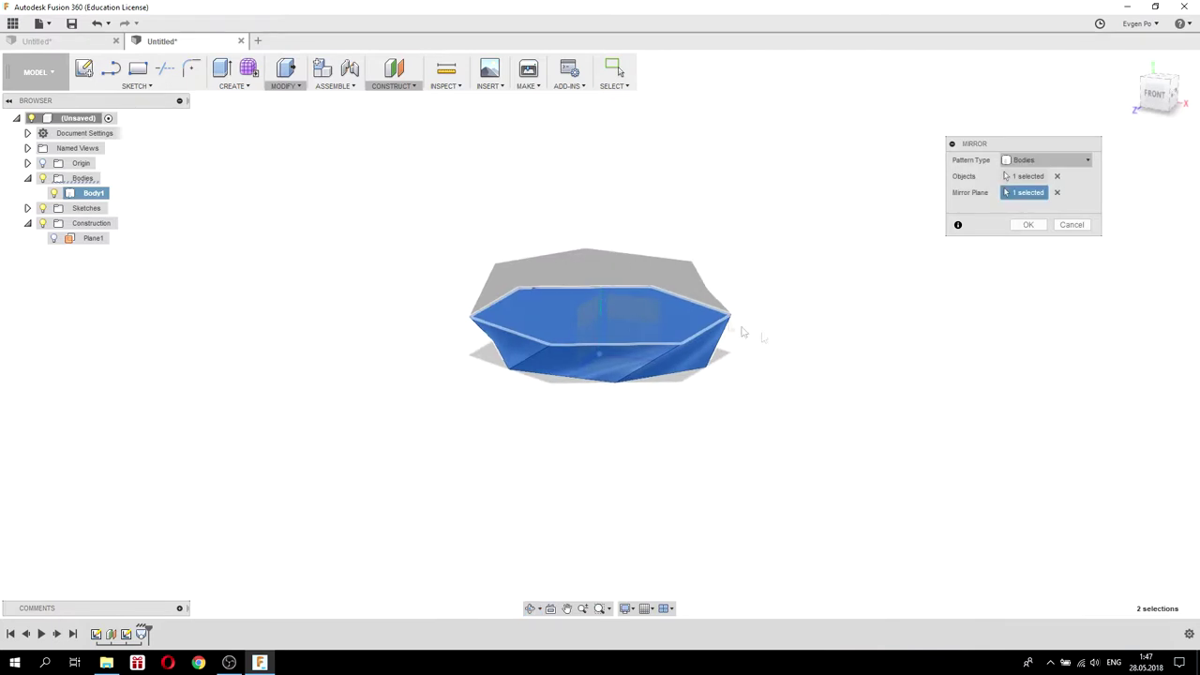
click(1028, 225)
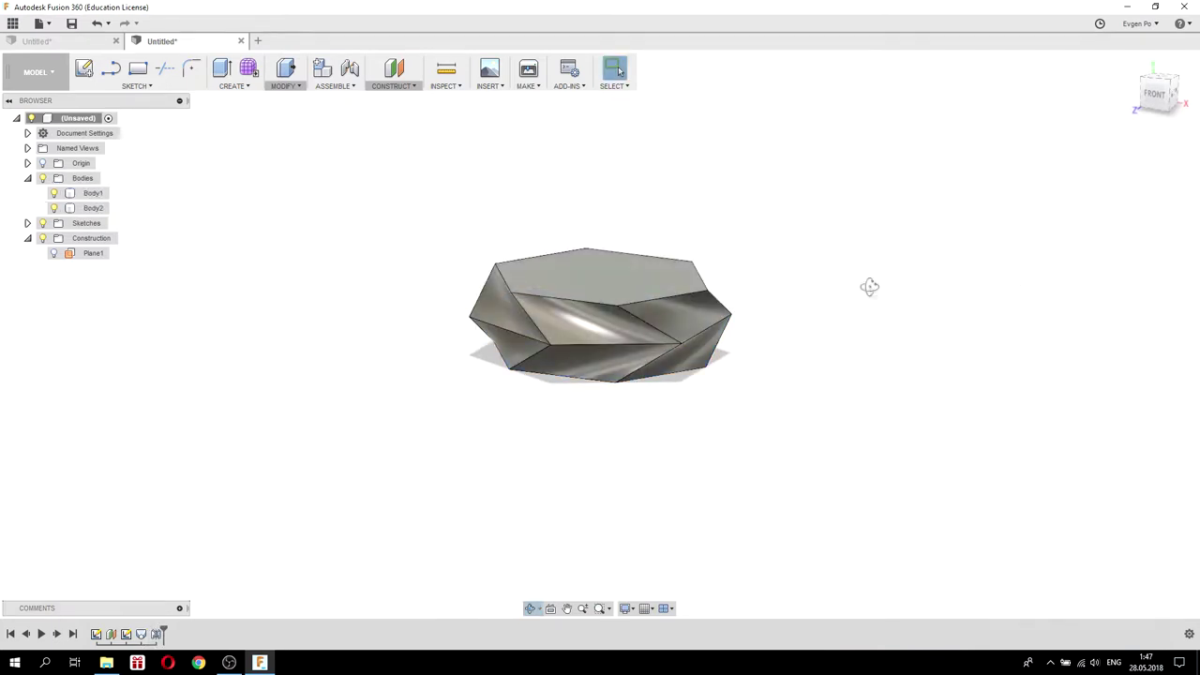
shift+middle_drag(865, 287, 865, 272)
click(740, 328)
mouse_move(741, 328)
shift+middle_down()
mouse_move(728, 316)
mouse_move(755, 300)
mouse_move(712, 276)
mouse_move(703, 295)
shift+middle_up()
key(Escape)
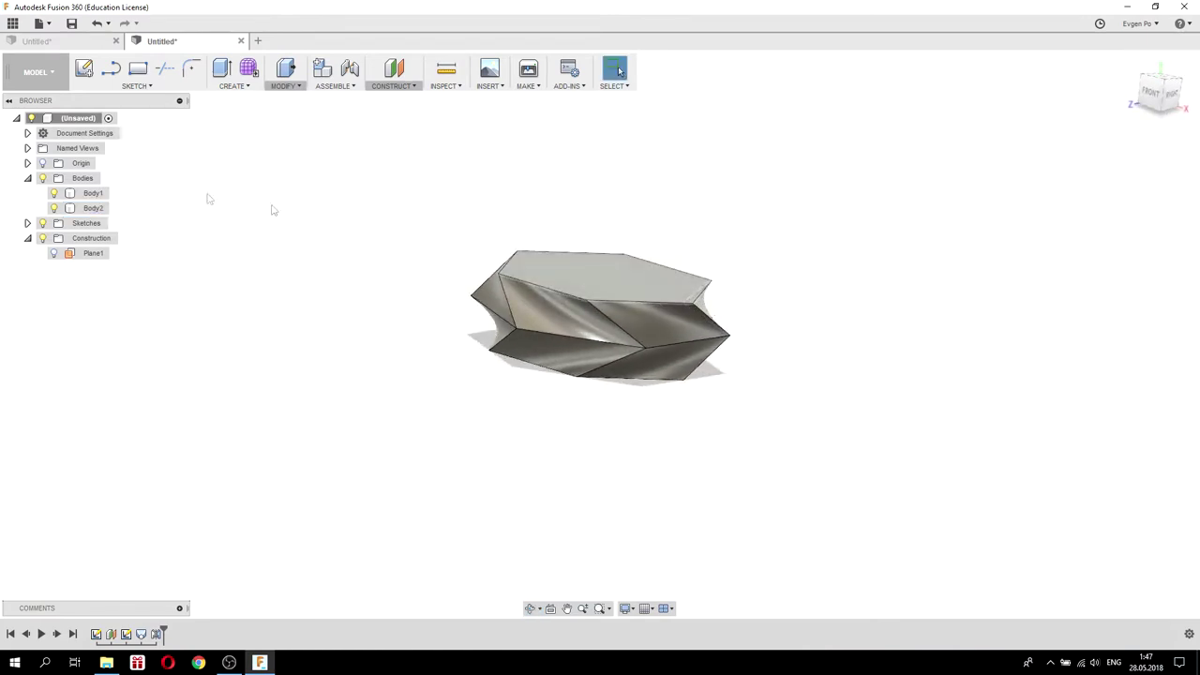
click(287, 86)
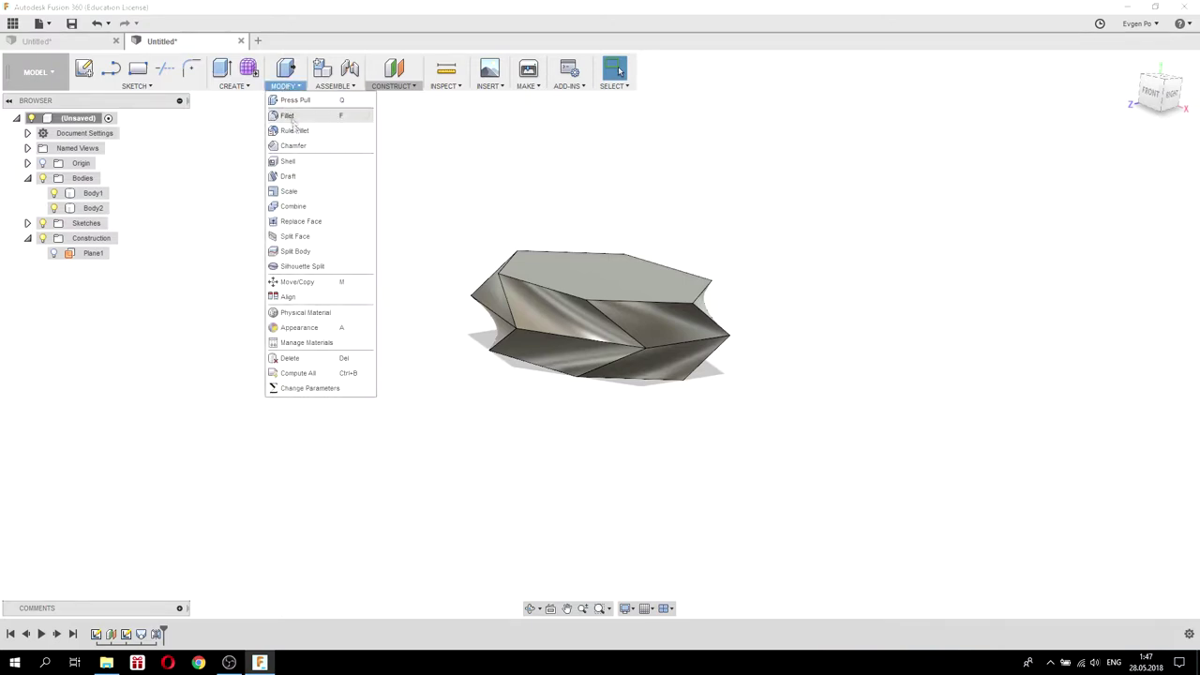
Combine Body1 and Body2 with a Join operation into a single solid
click(317, 208)
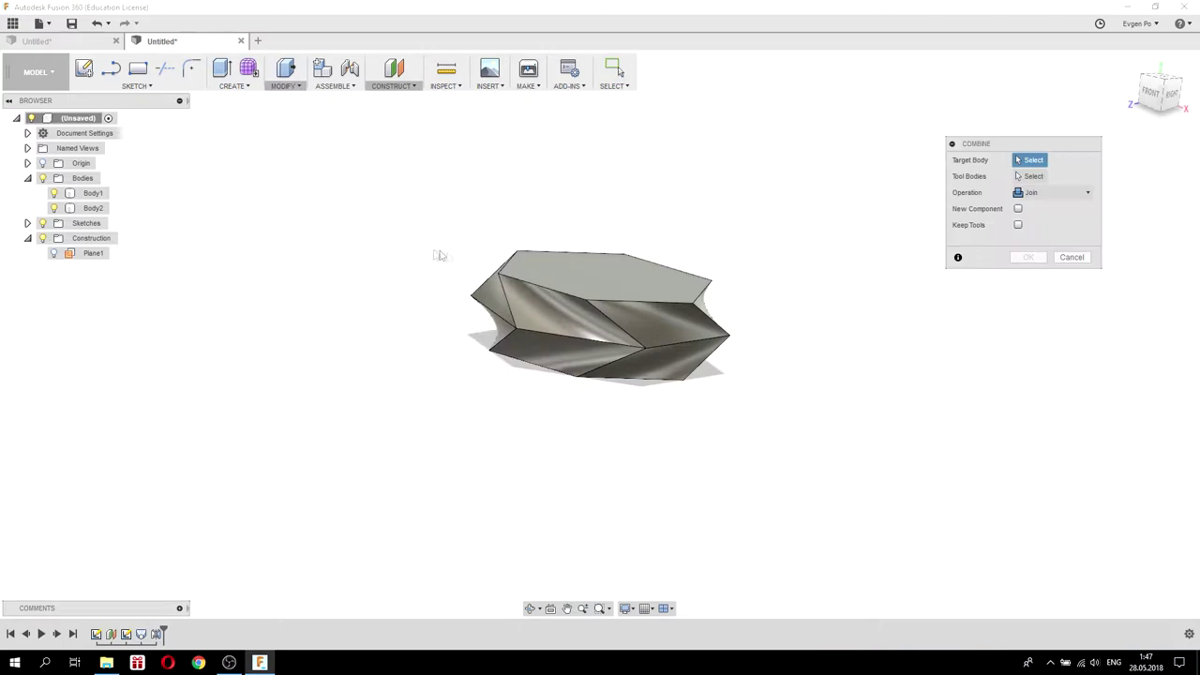
click(553, 314)
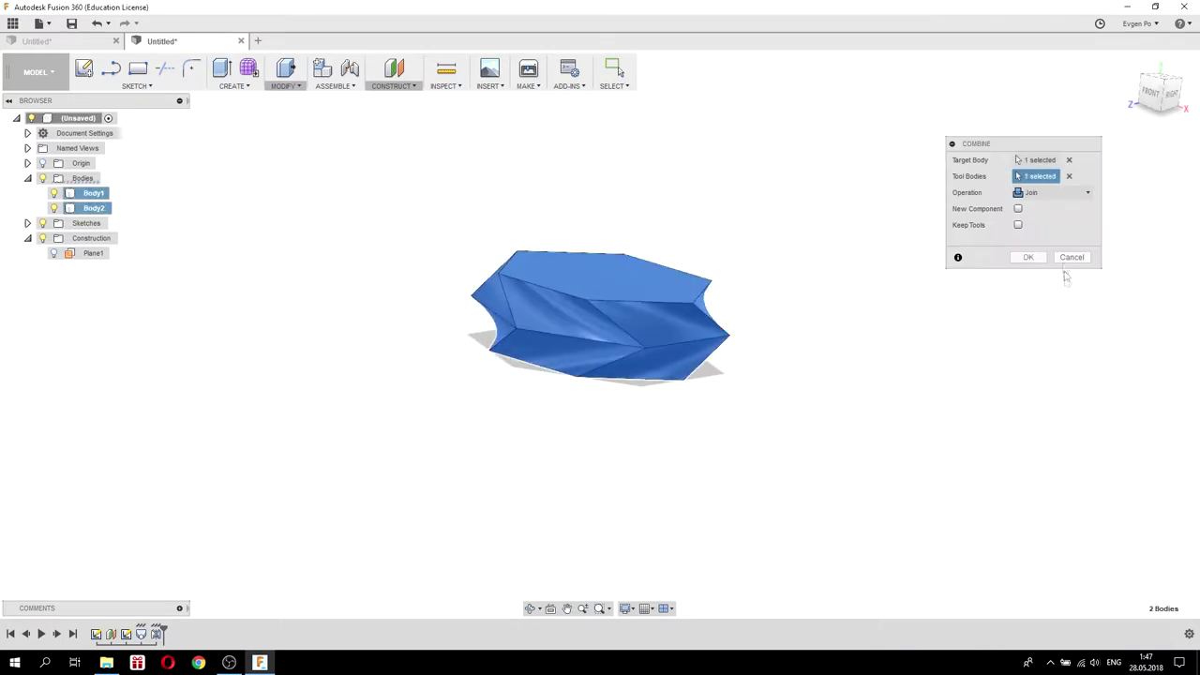
click(1028, 258)
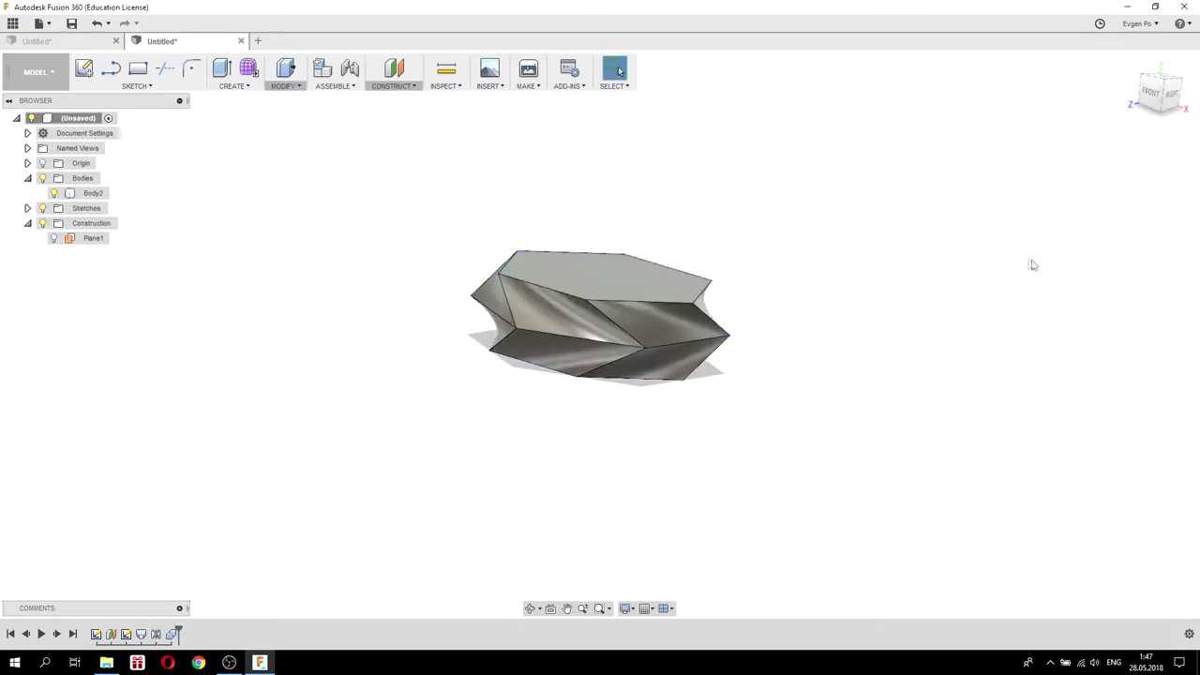
click(574, 270)
shift+middle_drag(574, 270, 547, 274)
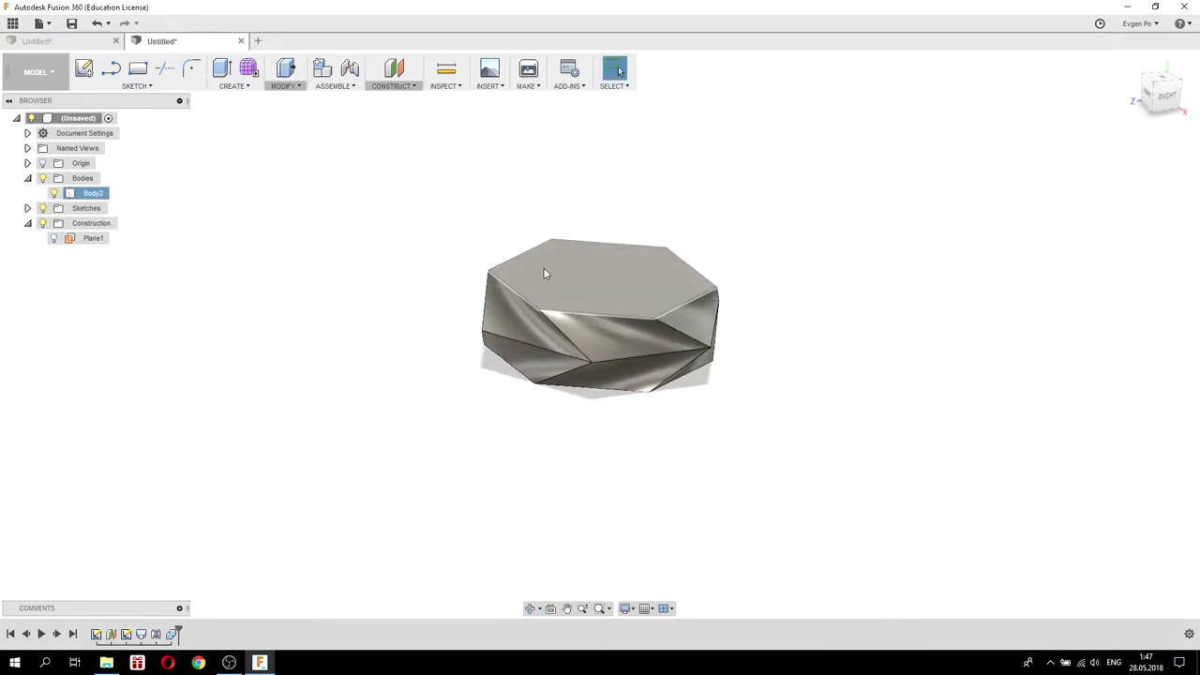
right_click(91, 196)
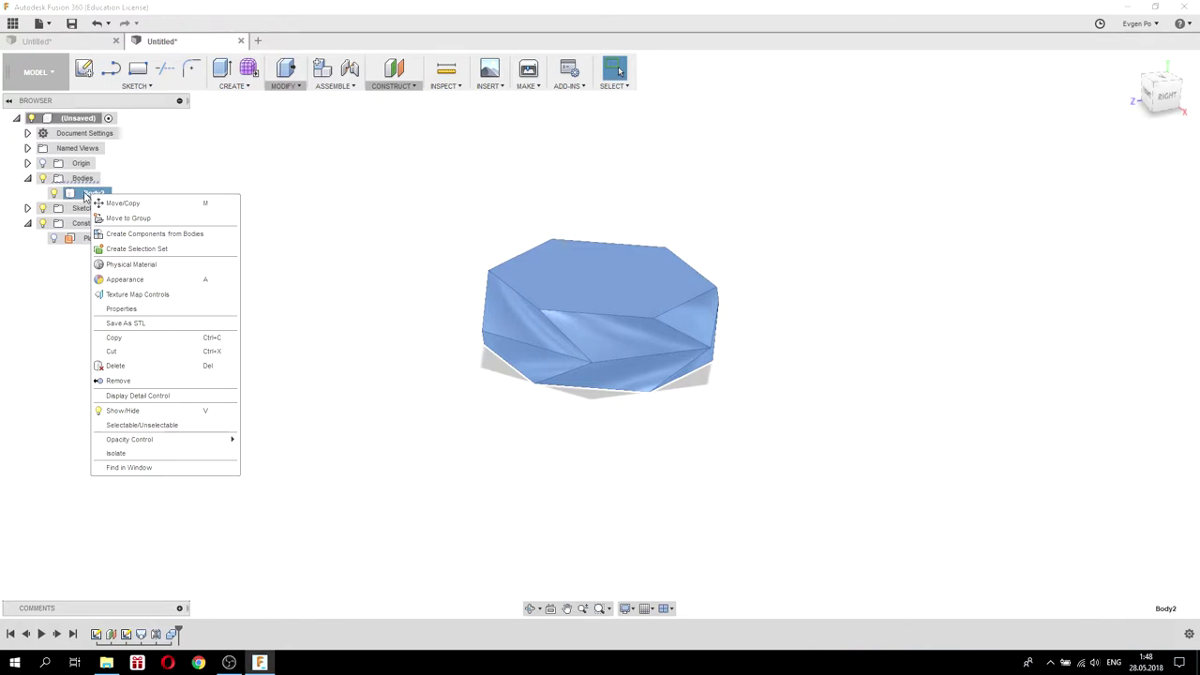
Move a copy of Body2 40 mm straight up, creating Body3
click(102, 203)
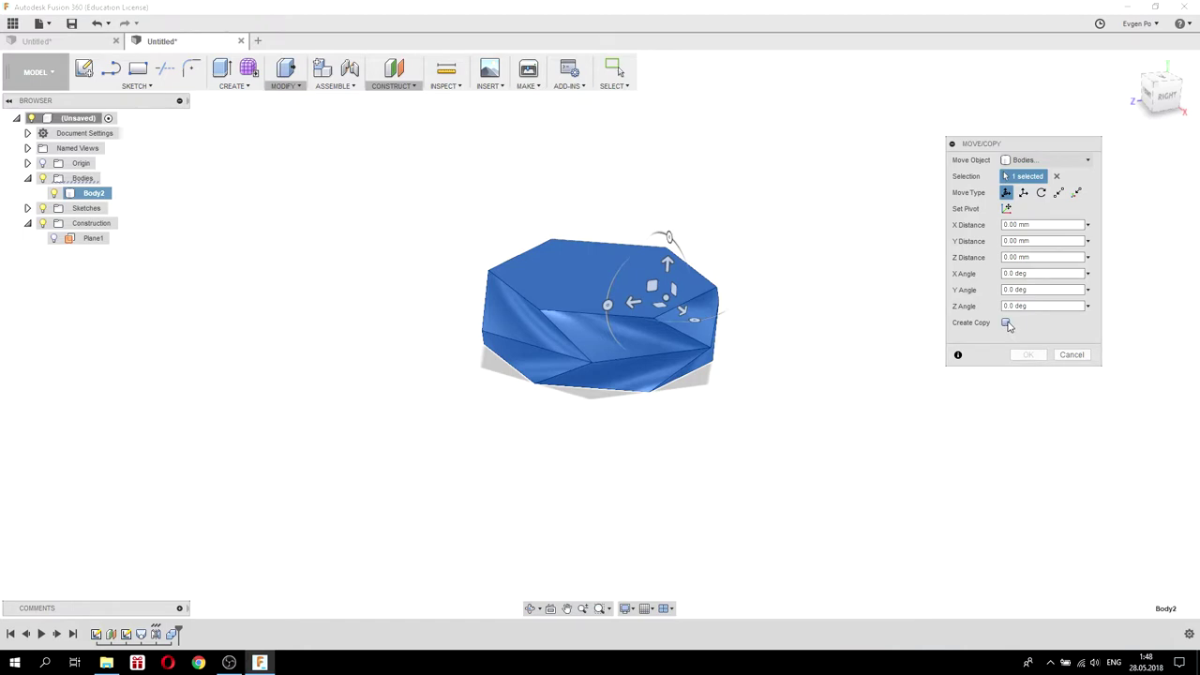
click(1007, 323)
drag(667, 263, 669, 187)
shift+middle_drag(785, 388, 785, 367)
click(1028, 355)
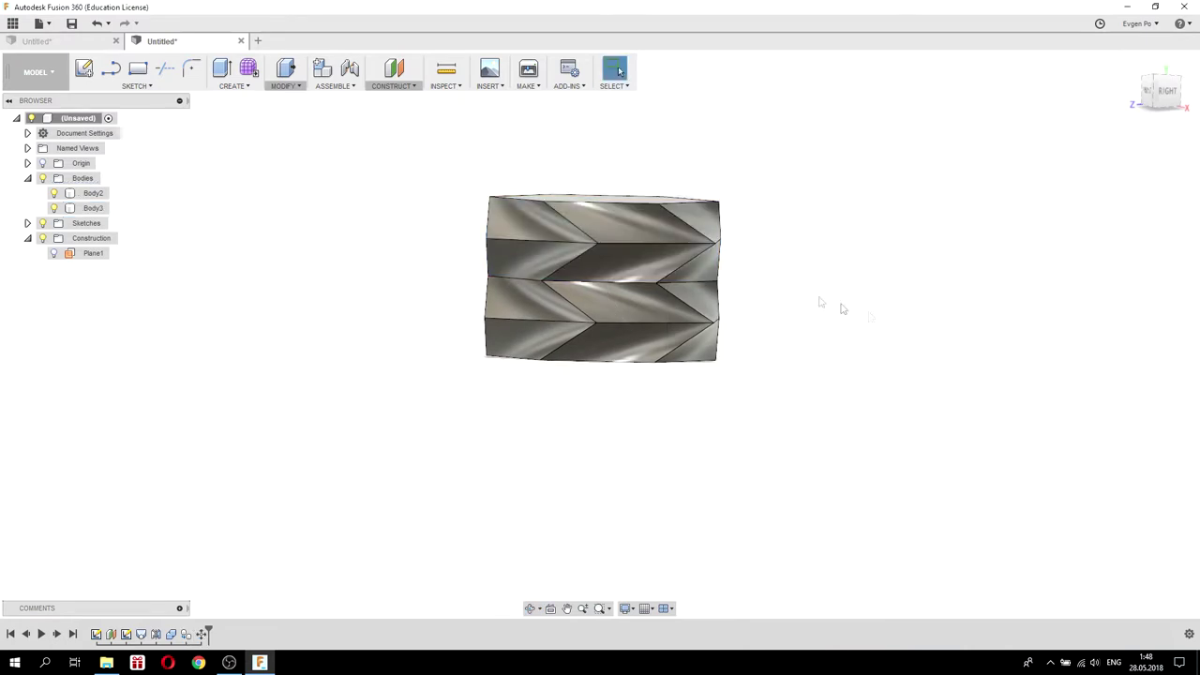
Move a copy of Body3 another 40 mm up, creating Body4
click(103, 208)
right_click(100, 207)
click(115, 217)
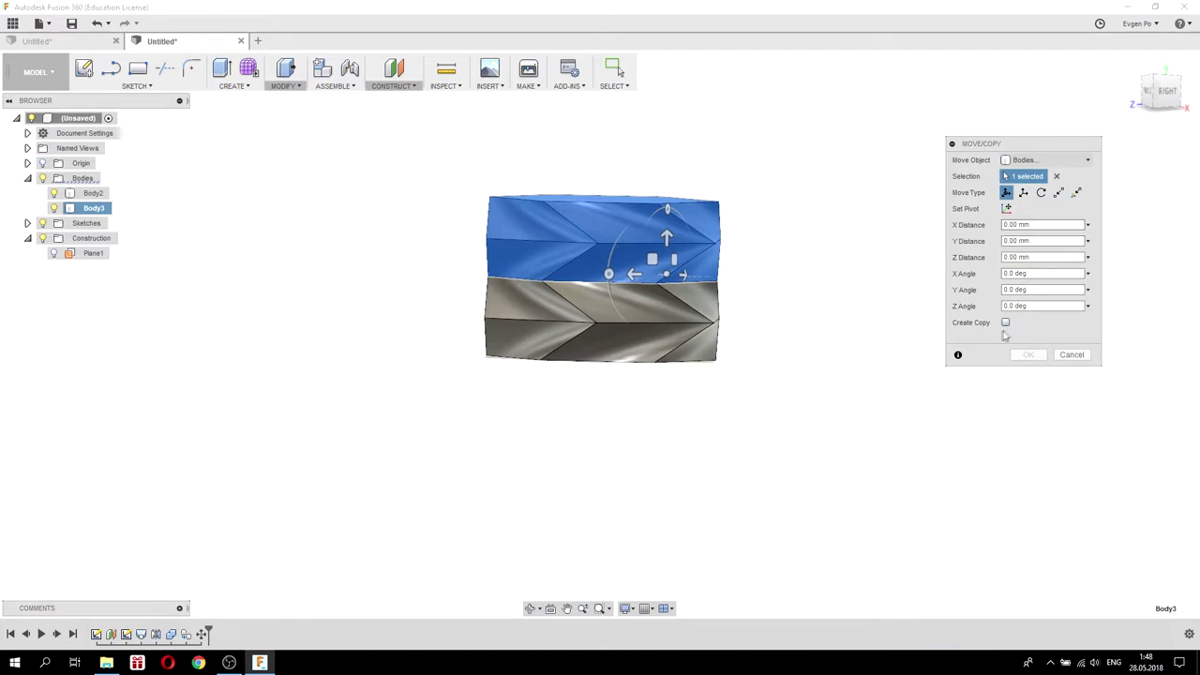
click(1005, 322)
drag(667, 233, 669, 154)
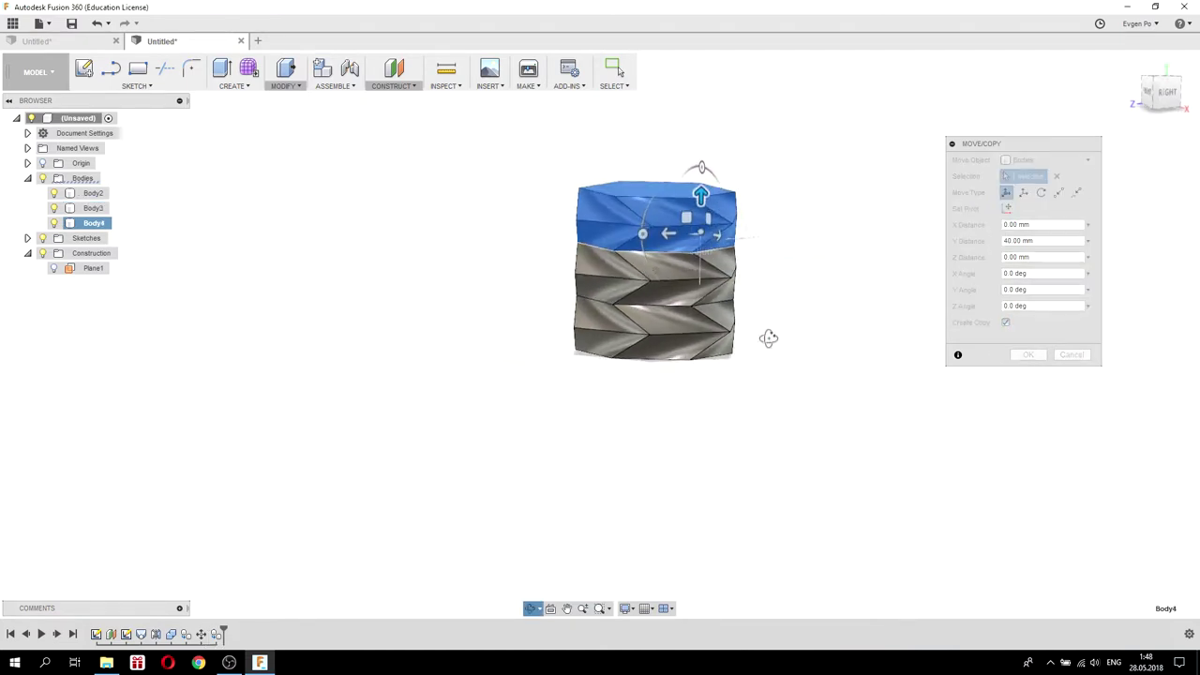
click(1024, 354)
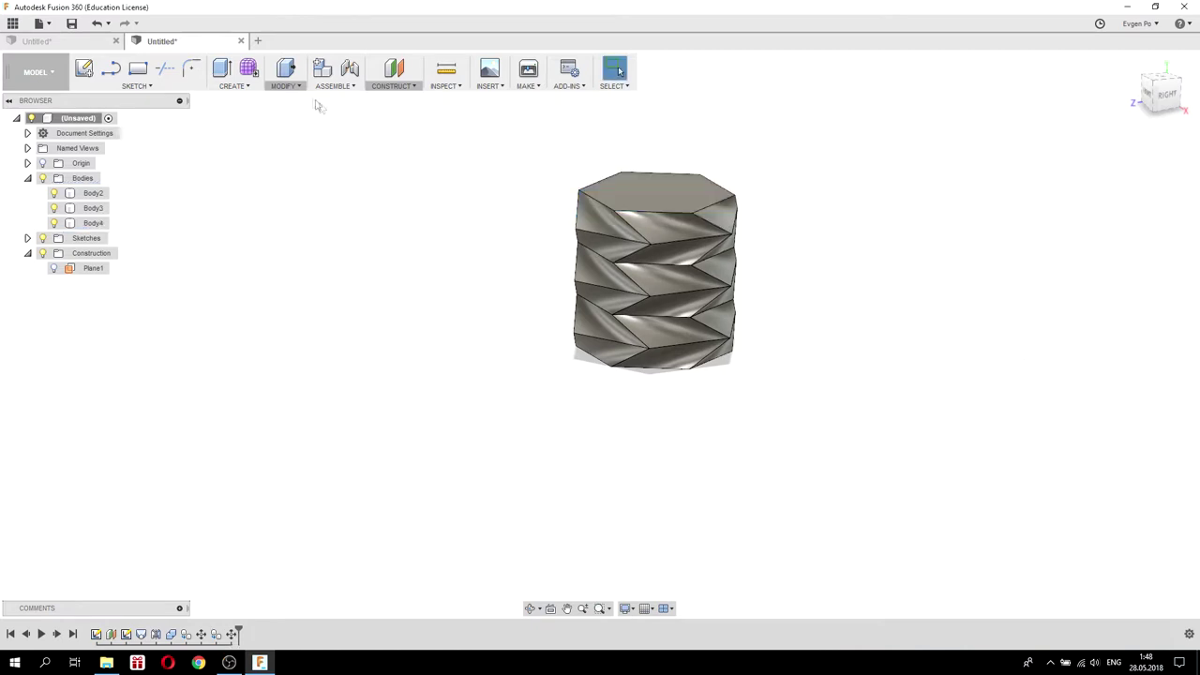
Join Body2 and Body3 into target Body4, leaving one three-tier twisted column
click(287, 87)
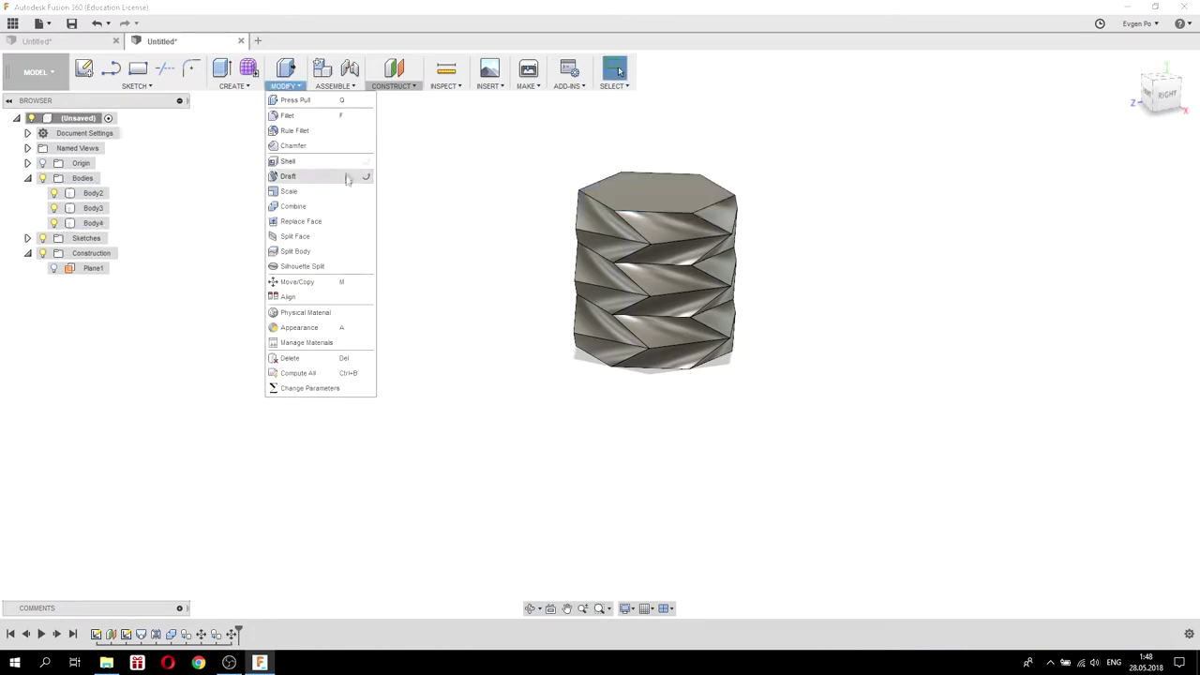
click(331, 207)
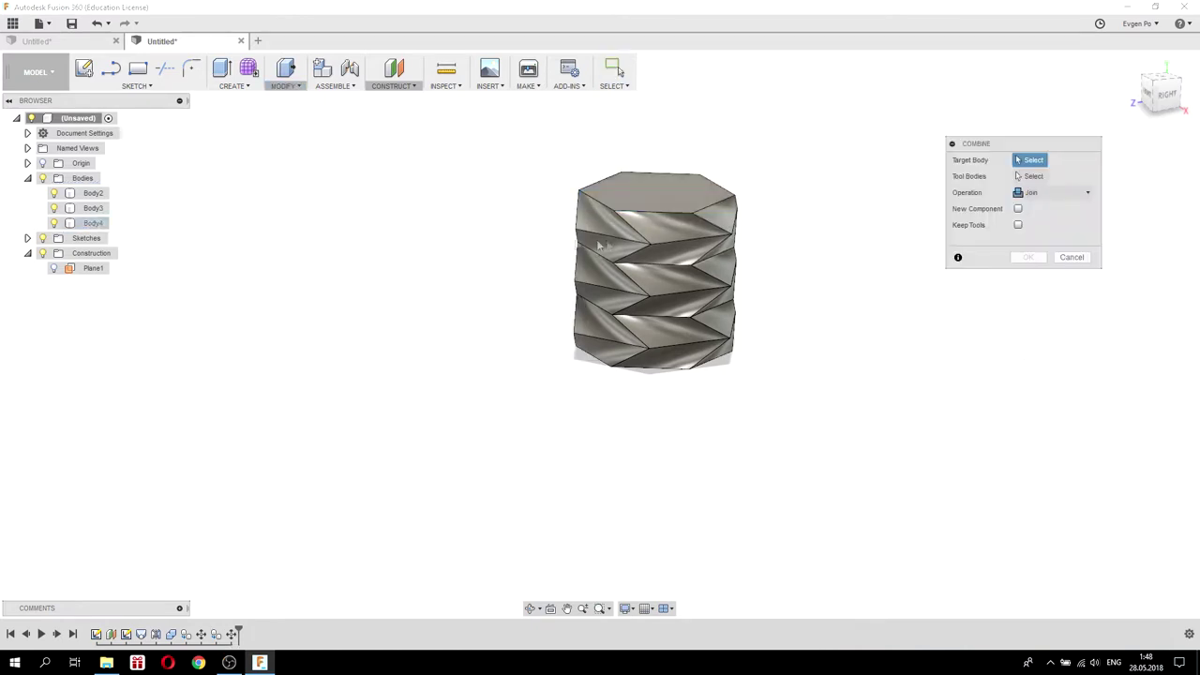
click(660, 226)
click(687, 281)
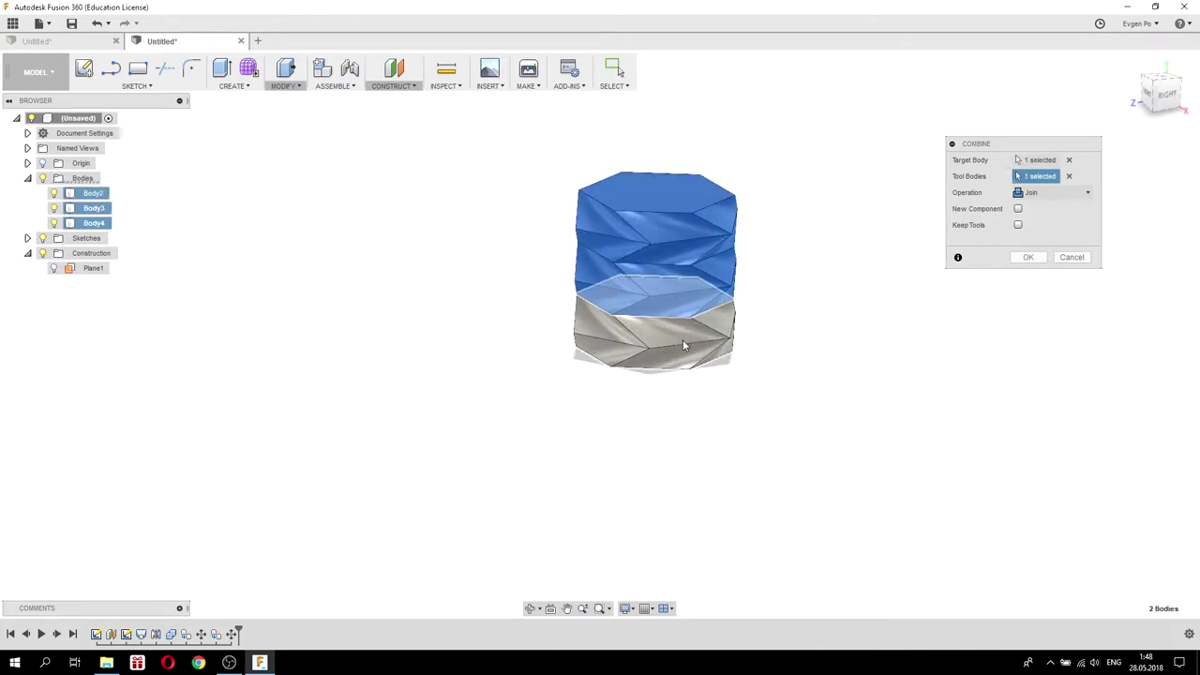
click(681, 337)
click(1029, 258)
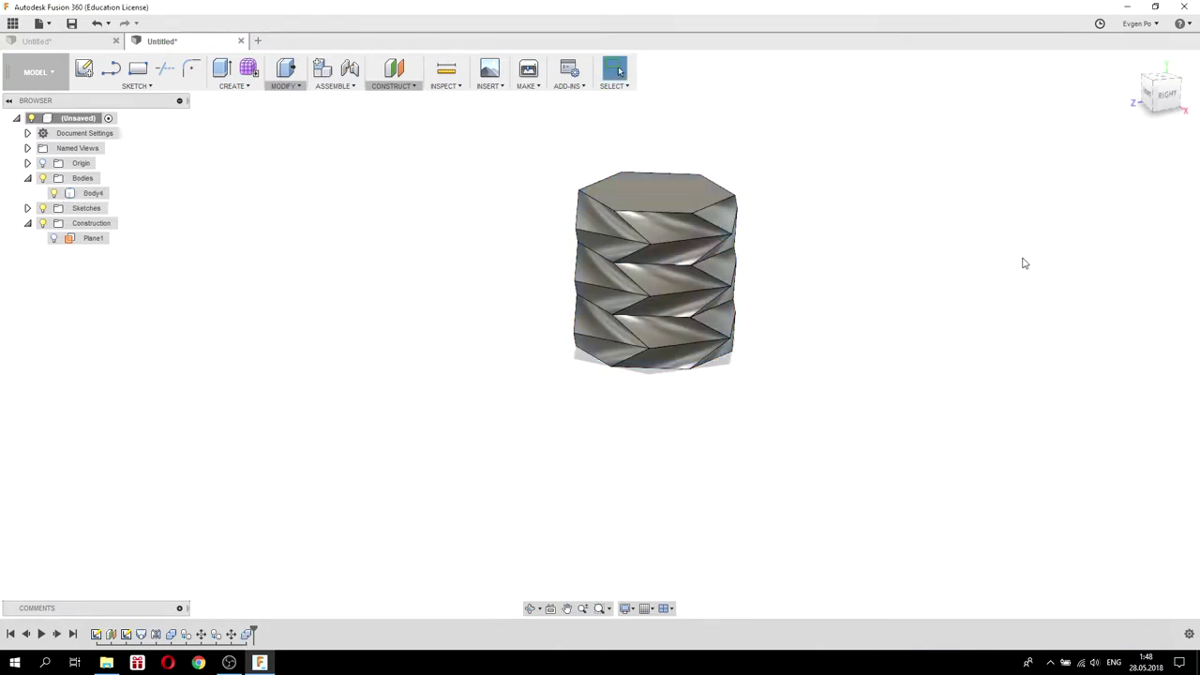
click(662, 208)
shift+middle_drag(663, 208, 663, 212)
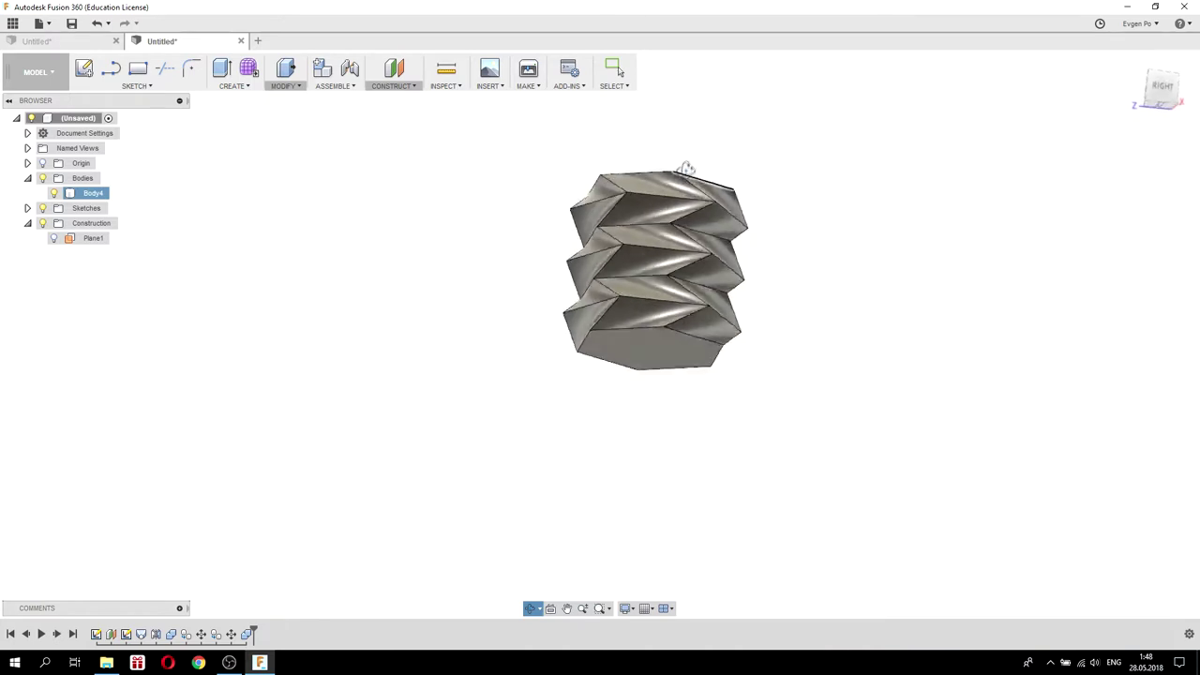
drag(663, 212, 661, 192)
key(Escape)
click(347, 138)
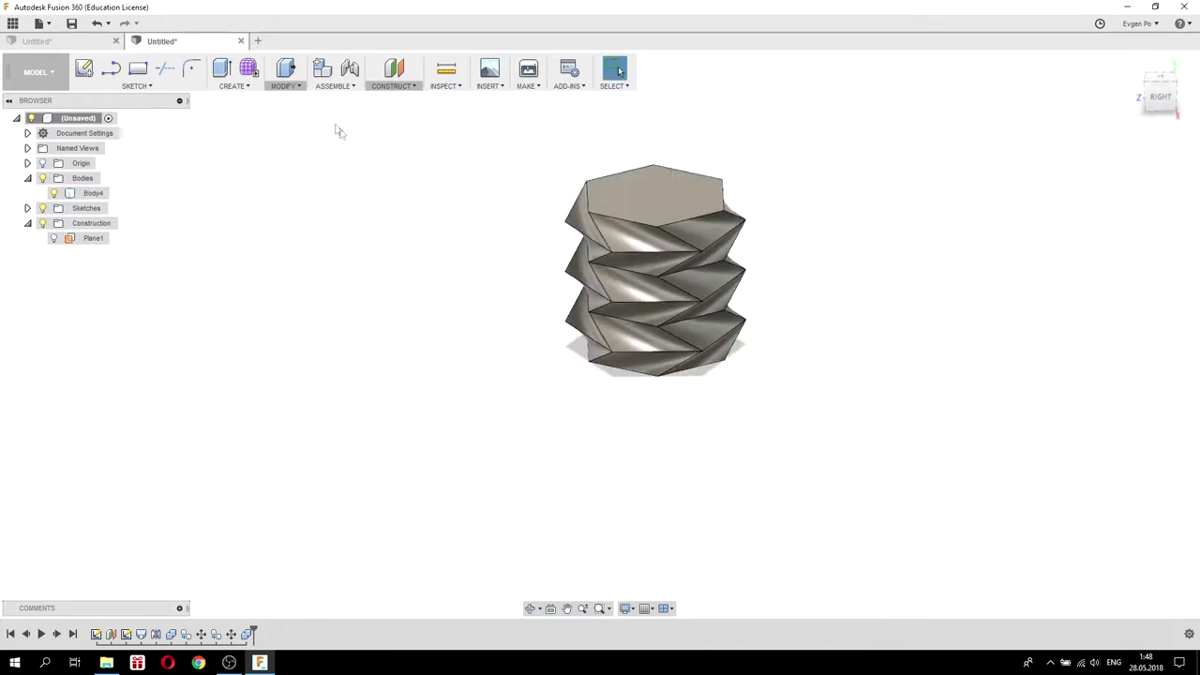
click(288, 87)
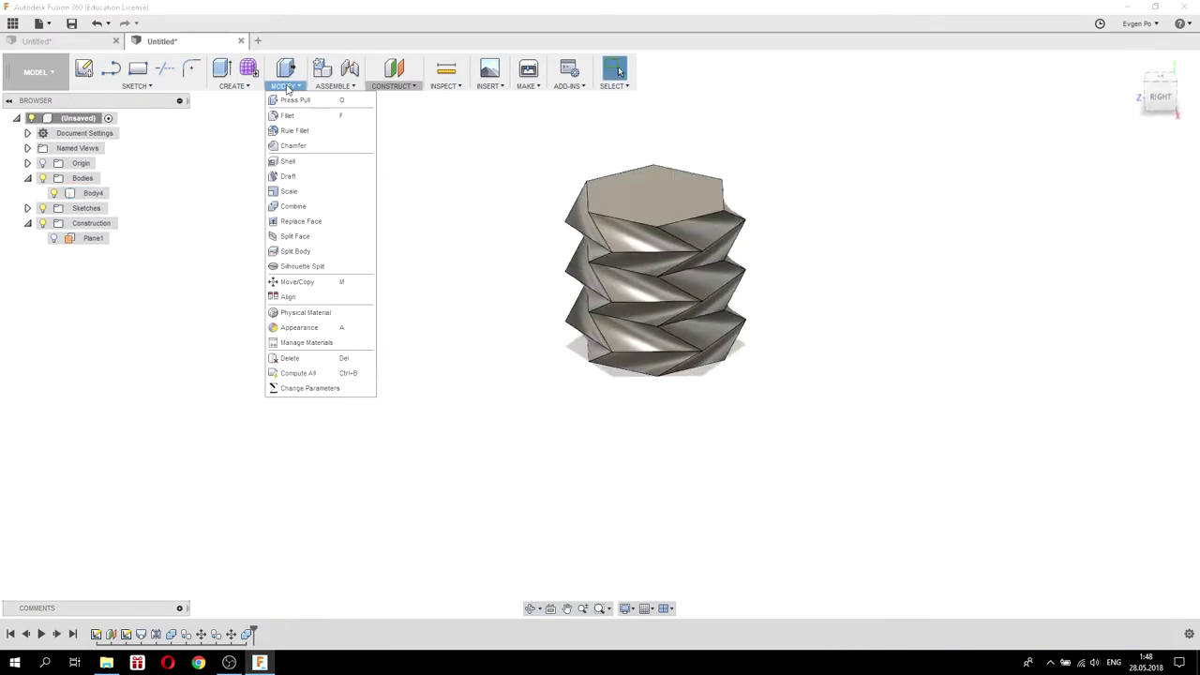
Shell Body4 with a 2 mm inside wall, removing its top face
click(314, 148)
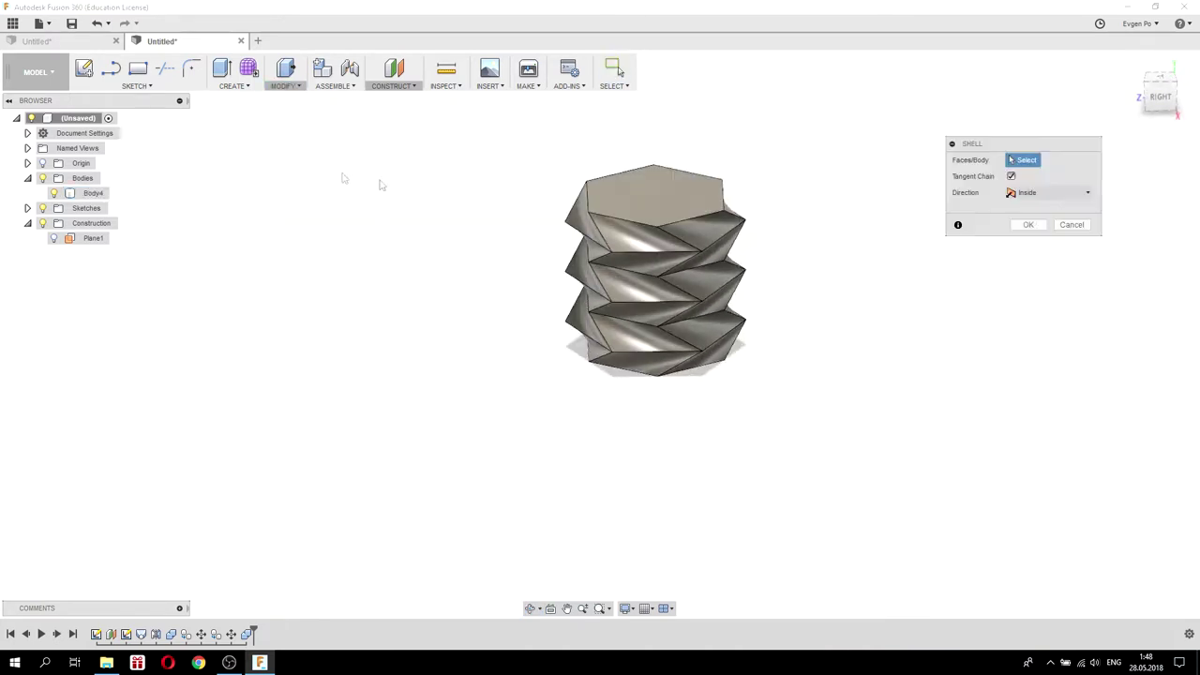
click(668, 197)
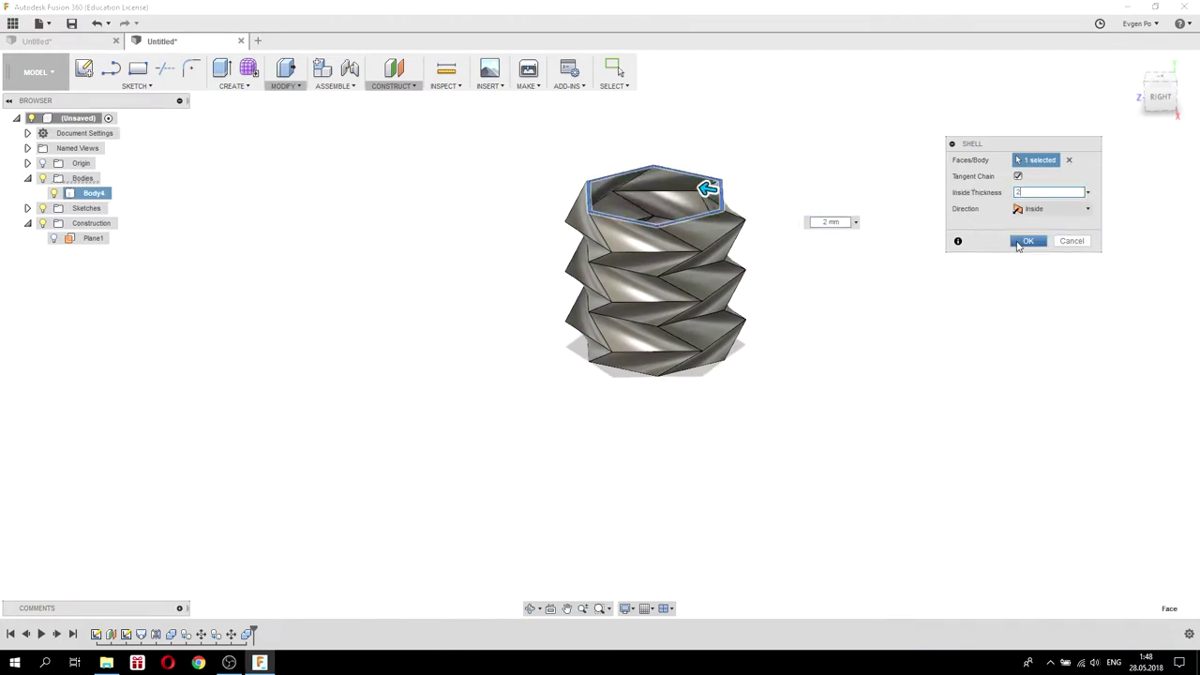
click(1019, 243)
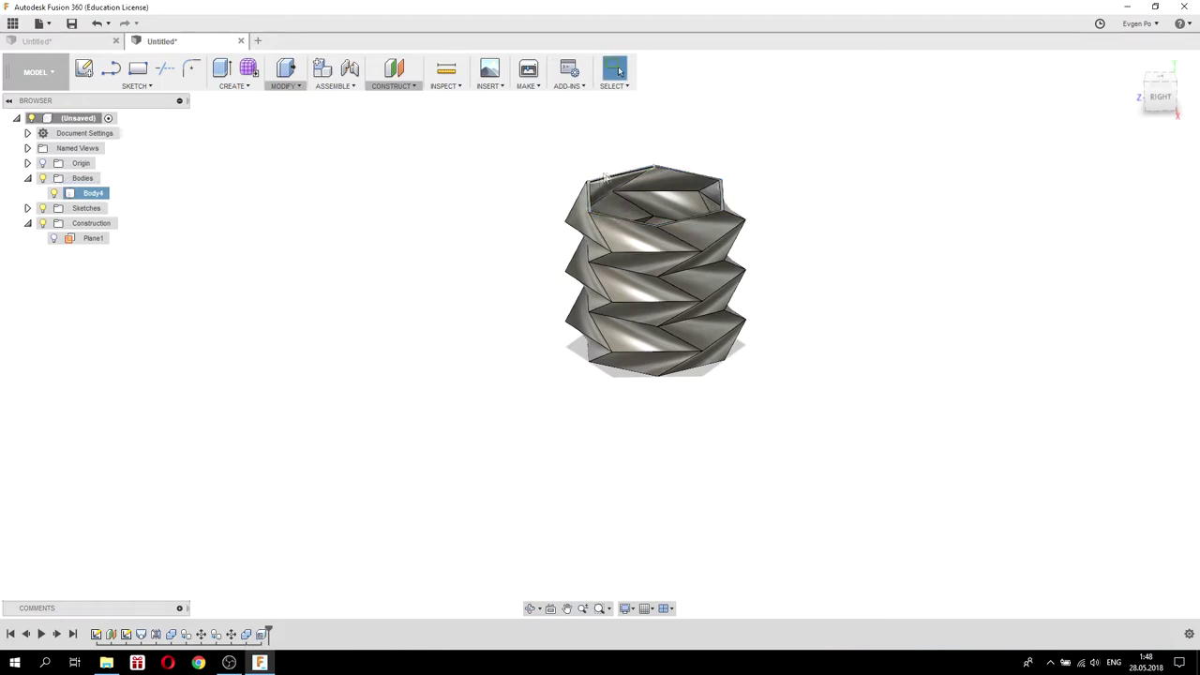
Zoom and orbit to inspect the hollow vase from inside, side-on and tilted angles
scroll(619, 179, up, 4)
scroll(615, 205, up, 3)
scroll(614, 206, down, 3)
mouse_move(614, 206)
shift+middle_down()
mouse_move(778, 251)
mouse_move(729, 292)
shift+middle_up()
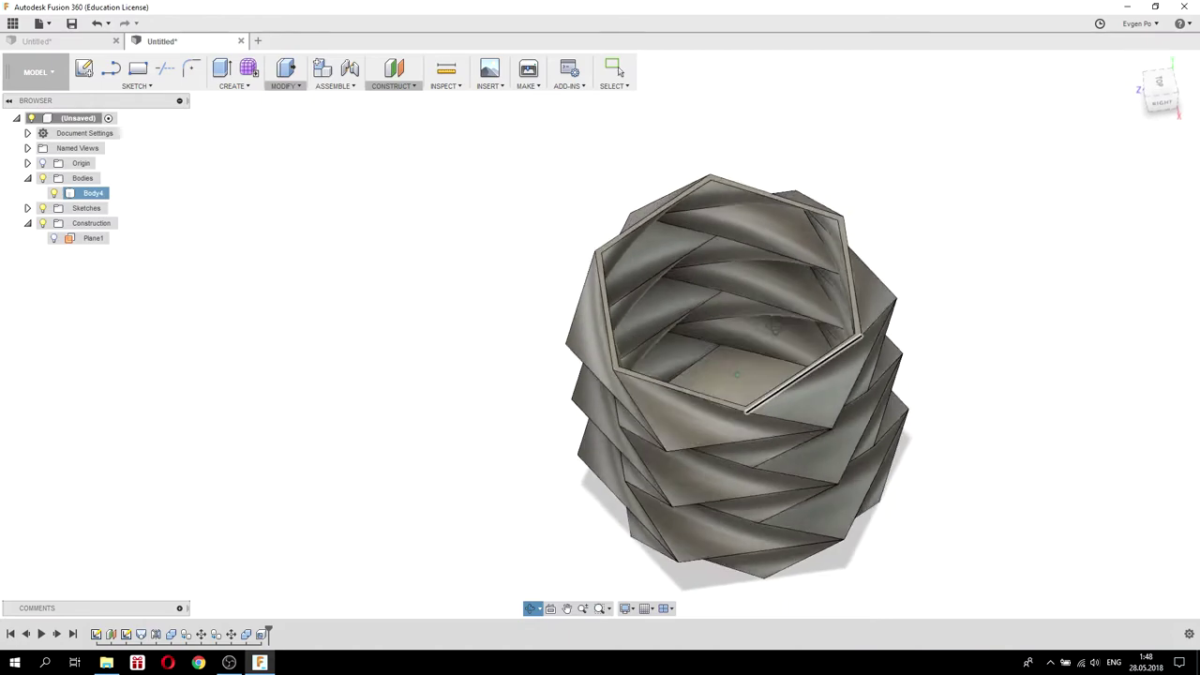
shift+middle_drag(729, 293, 778, 268)
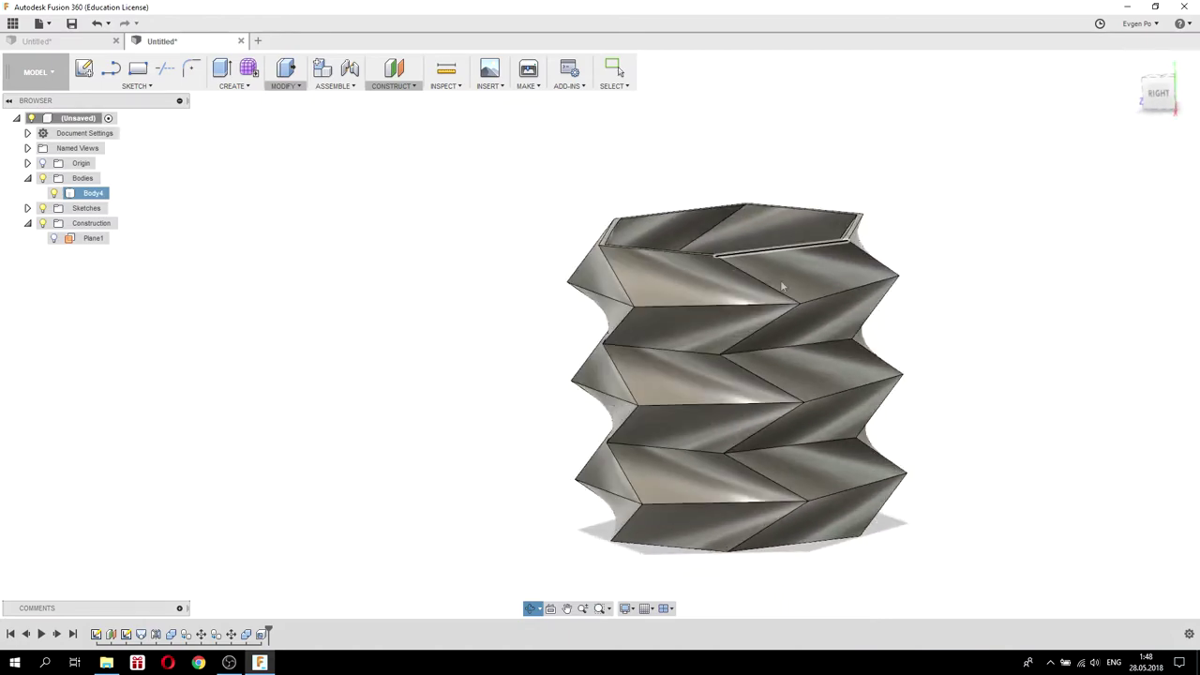
scroll(902, 279, up, 3)
scroll(908, 276, up, 3)
scroll(907, 276, down, 5)
mouse_move(908, 277)
shift+middle_down()
mouse_move(728, 257)
mouse_move(775, 250)
shift+middle_up()
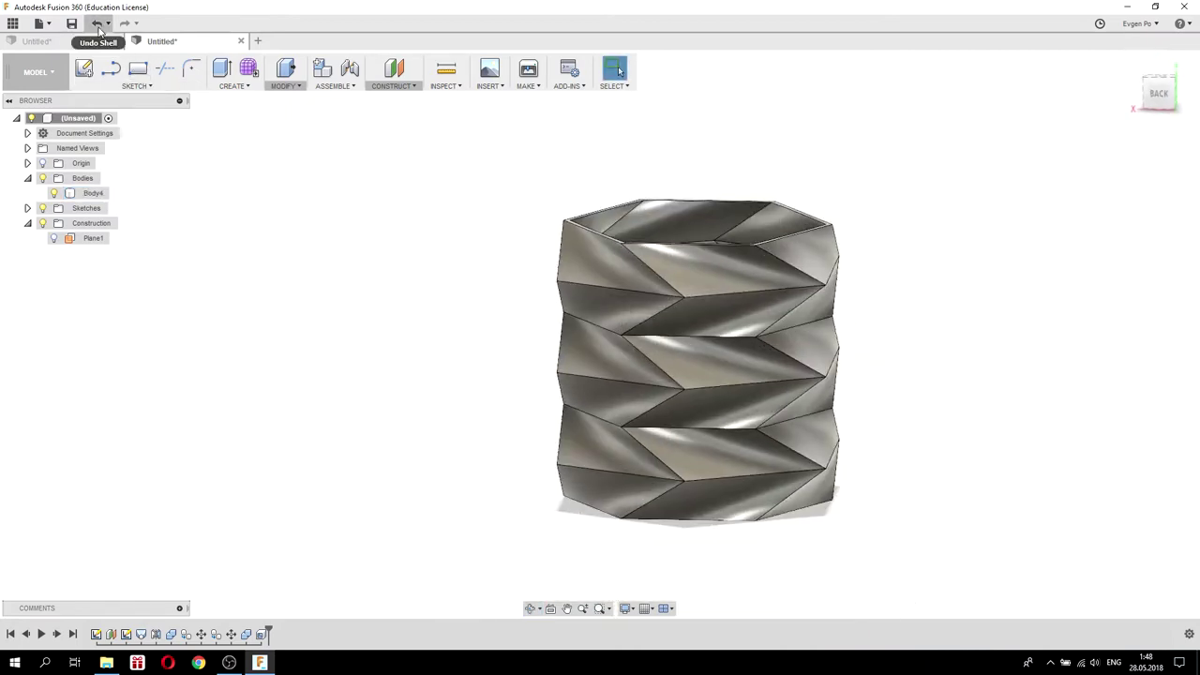
Undo the shell, then start a rule fillet on one side facet, changing its radius from 5 mm to 0
click(97, 24)
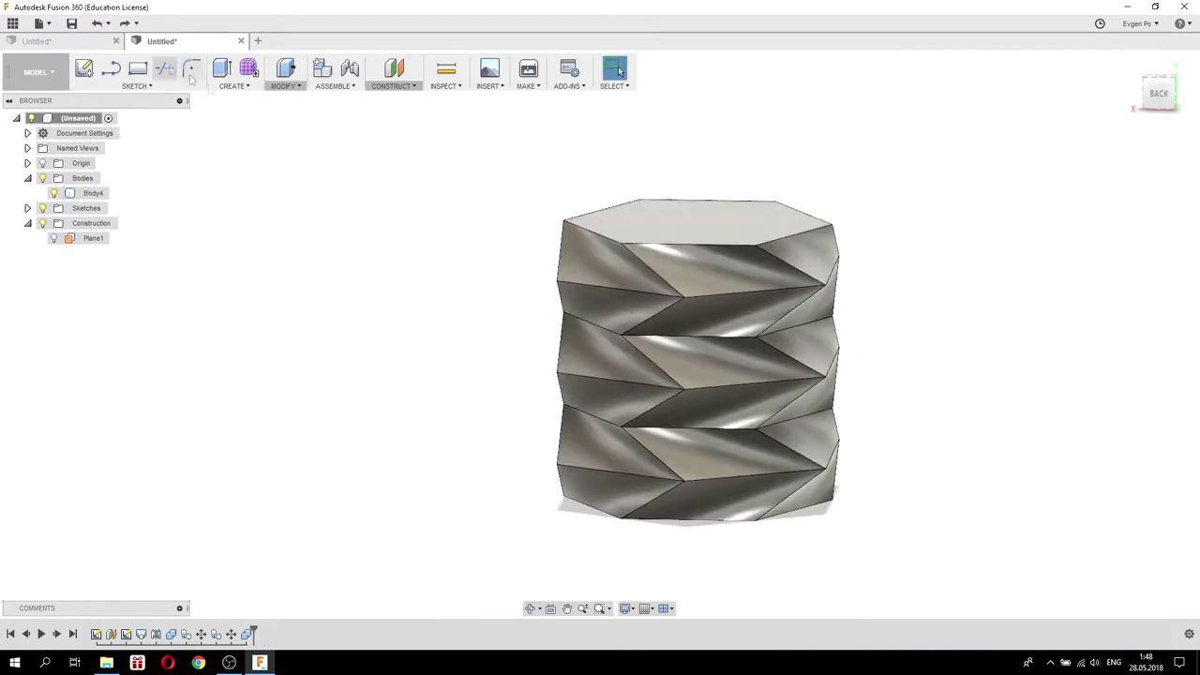
click(282, 85)
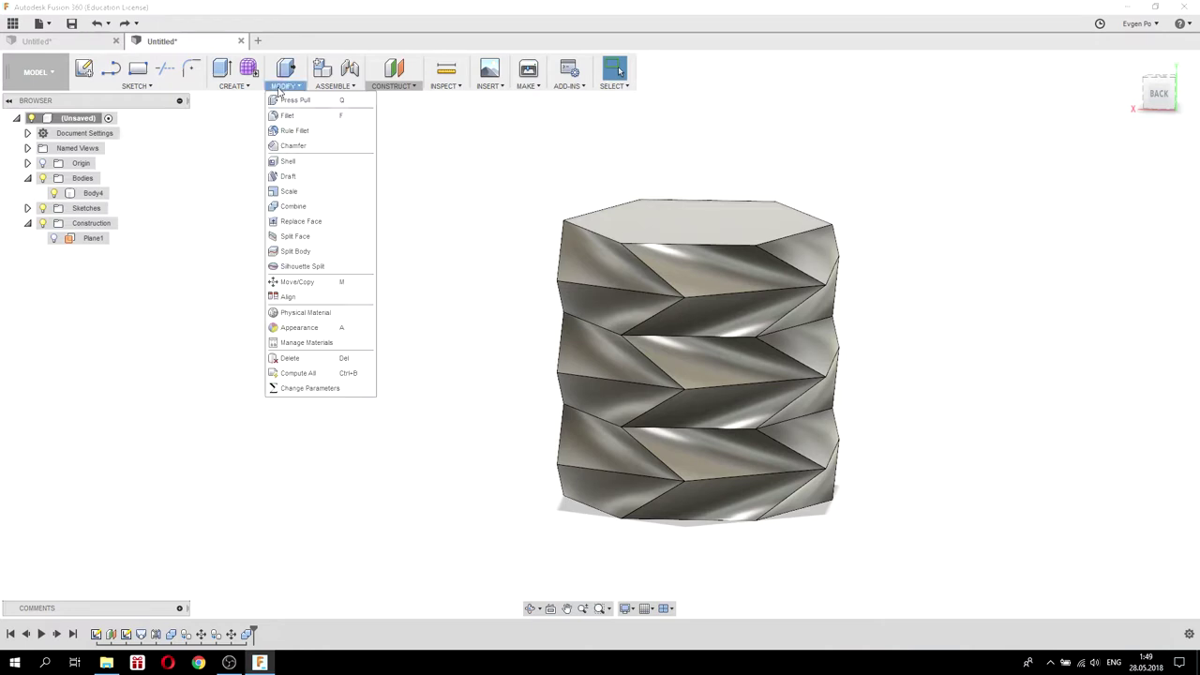
click(302, 135)
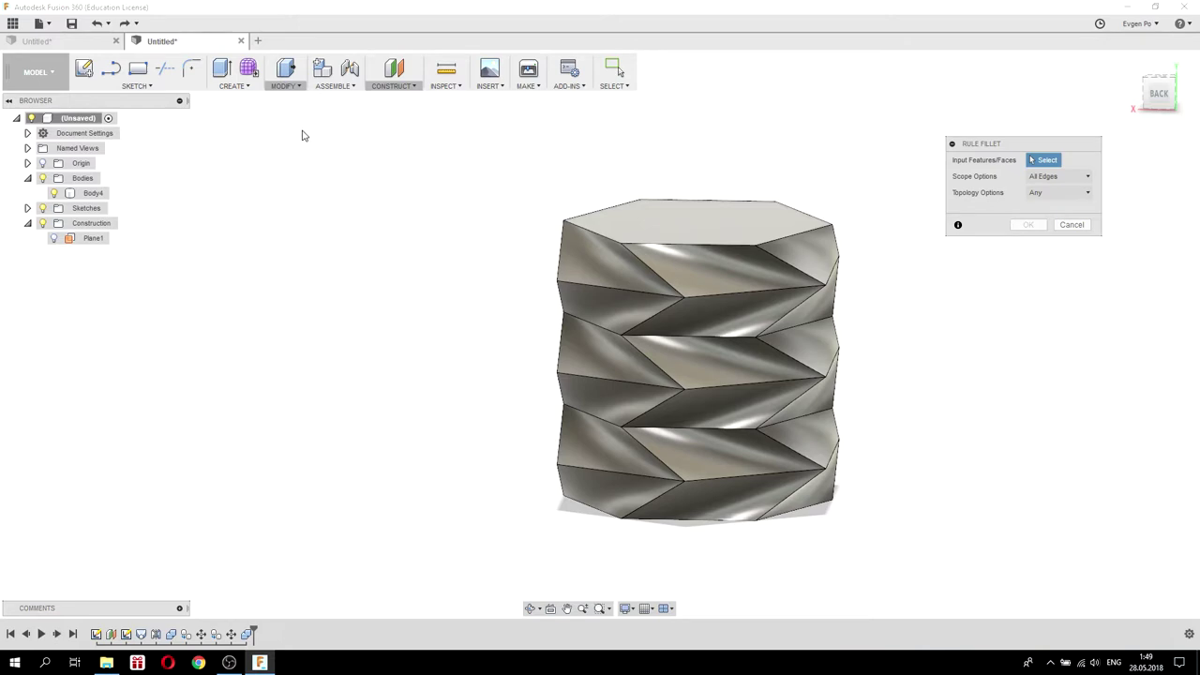
shift+middle_drag(736, 321, 694, 298)
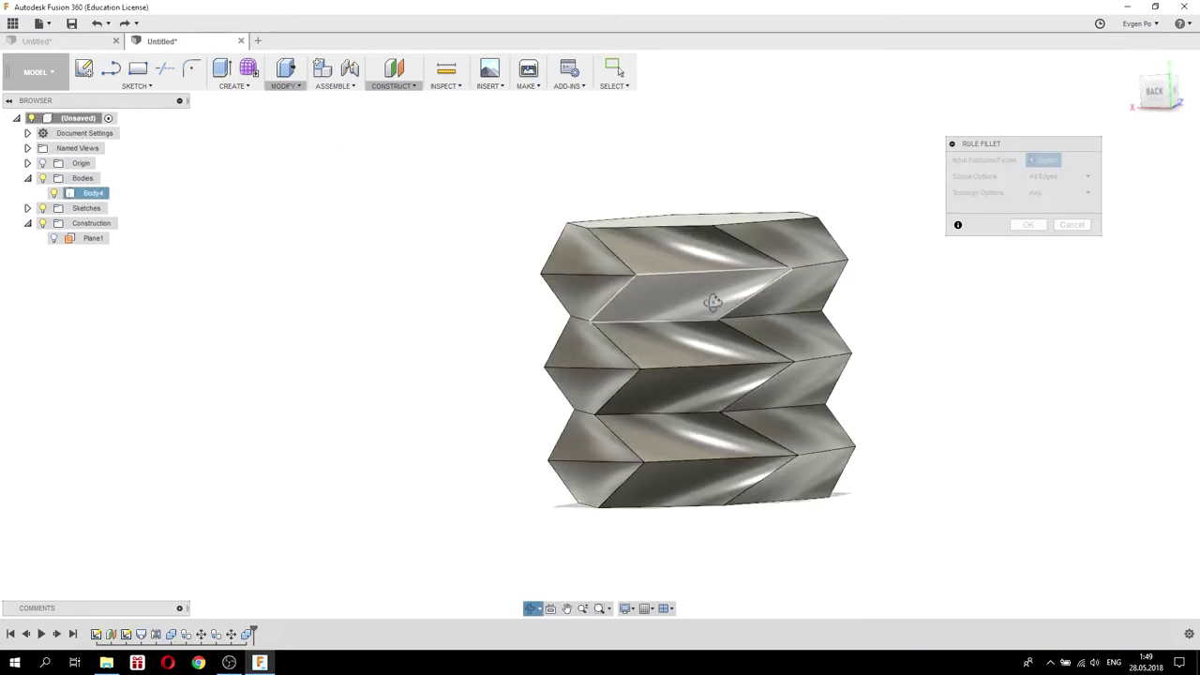
click(786, 302)
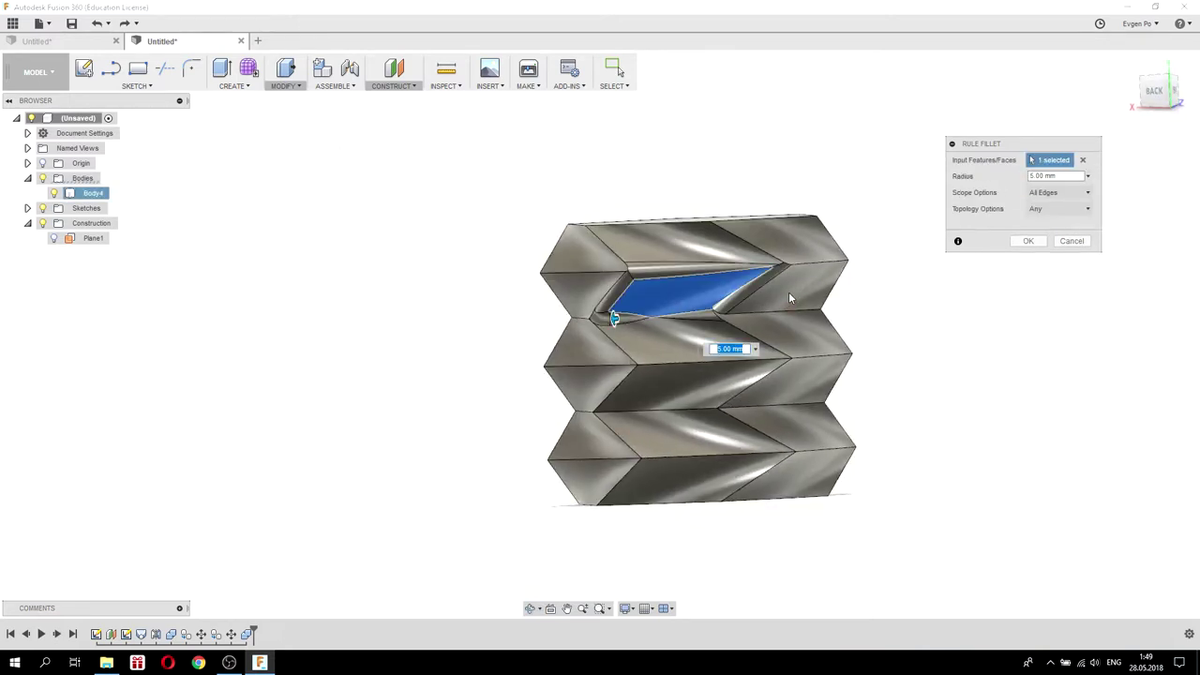
click(1058, 176)
click(729, 349)
text(0)
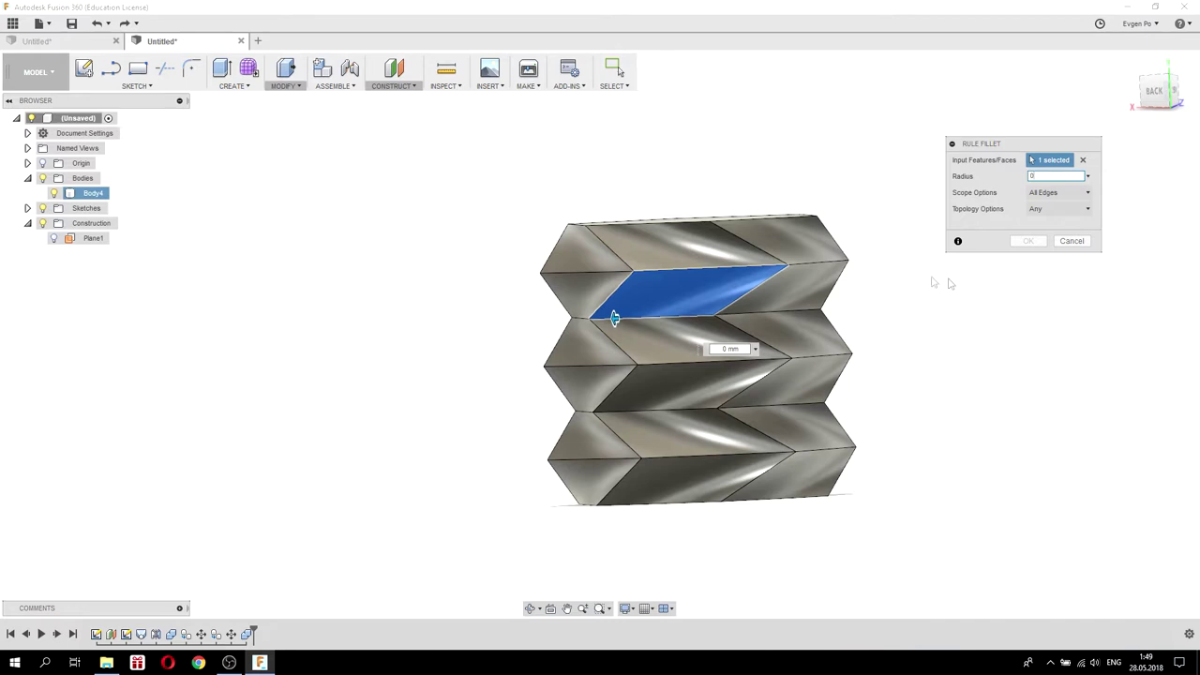
Add the front and right-side upper, middle and lower facet faces to the rule fillet
click(824, 329)
click(611, 324)
click(750, 312)
shift+middle_drag(750, 312, 689, 291)
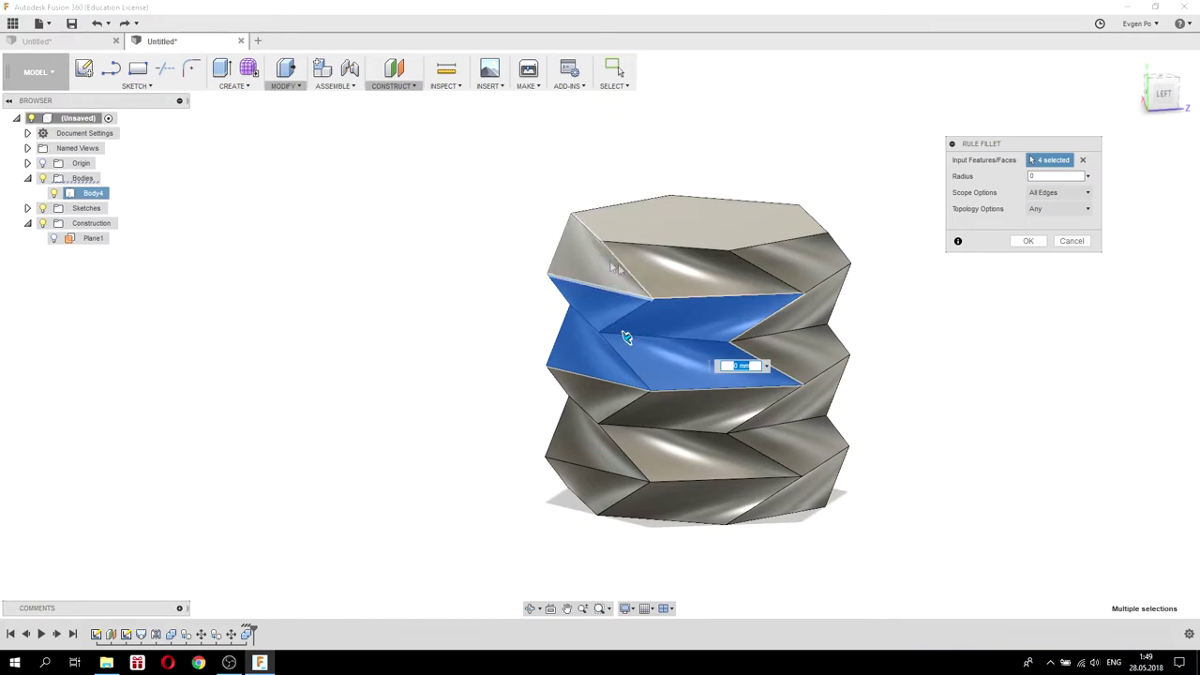
shift+middle_drag(619, 323, 574, 319)
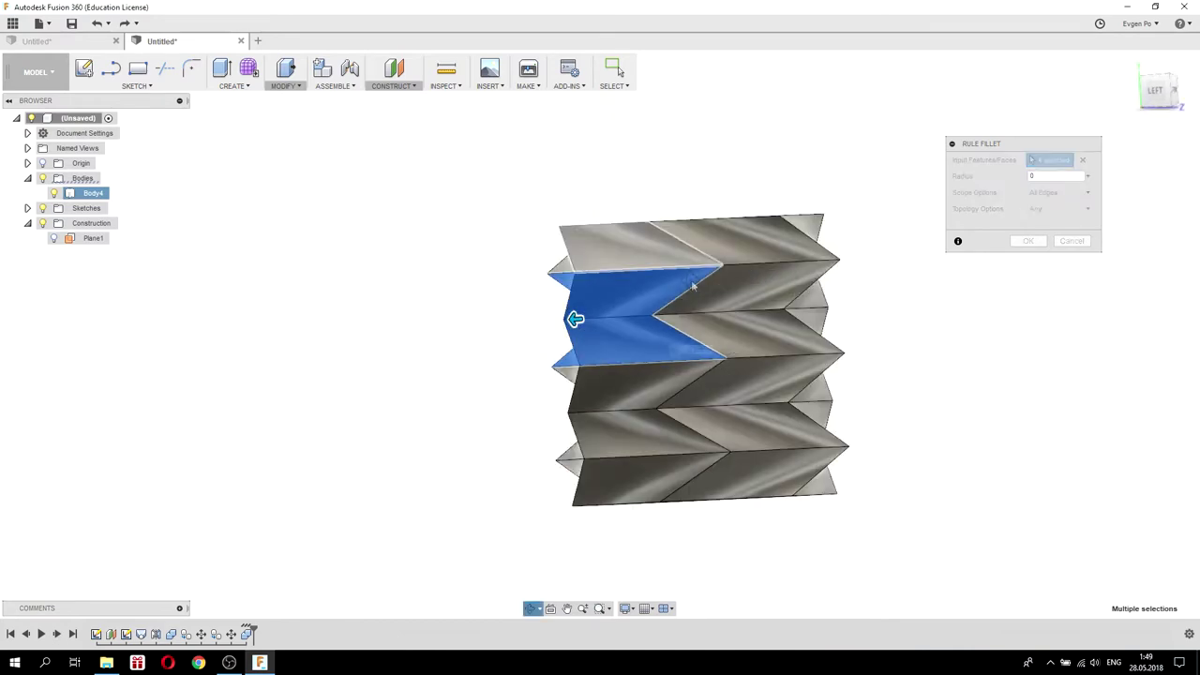
click(756, 289)
click(712, 337)
click(740, 388)
click(656, 391)
click(777, 428)
click(797, 473)
click(646, 483)
Add the back and left-side facet faces to the rule fillet selection
shift+middle_drag(626, 391, 670, 424)
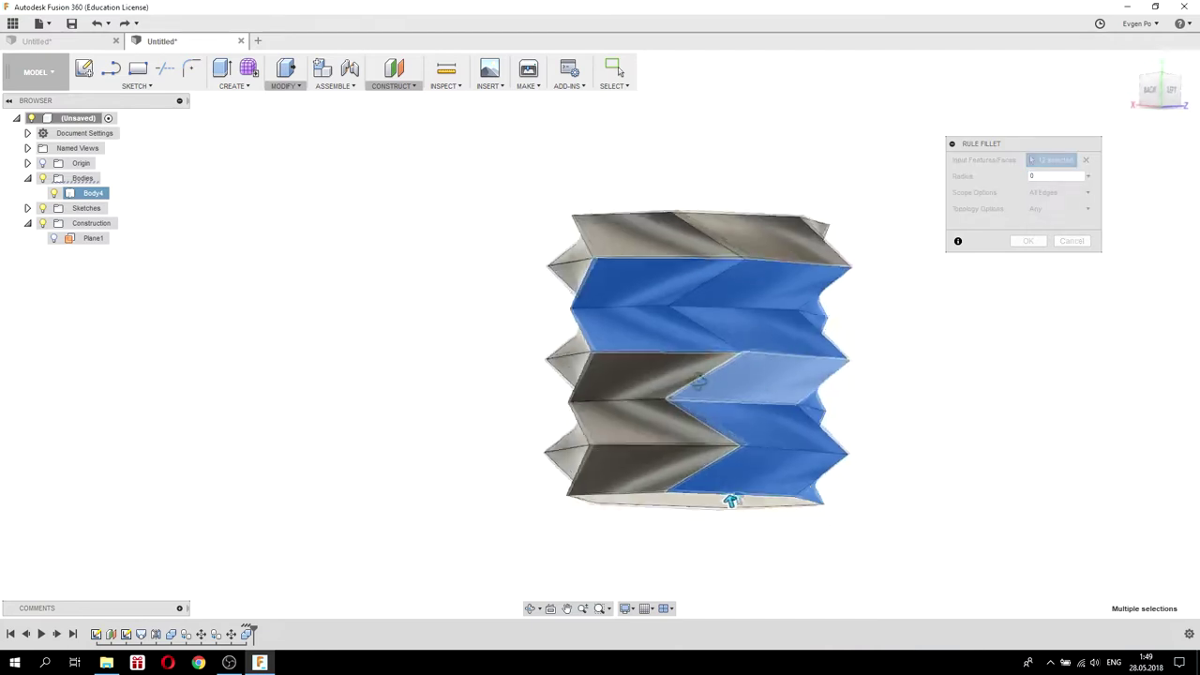
click(669, 425)
shift+middle_drag(670, 425, 659, 323)
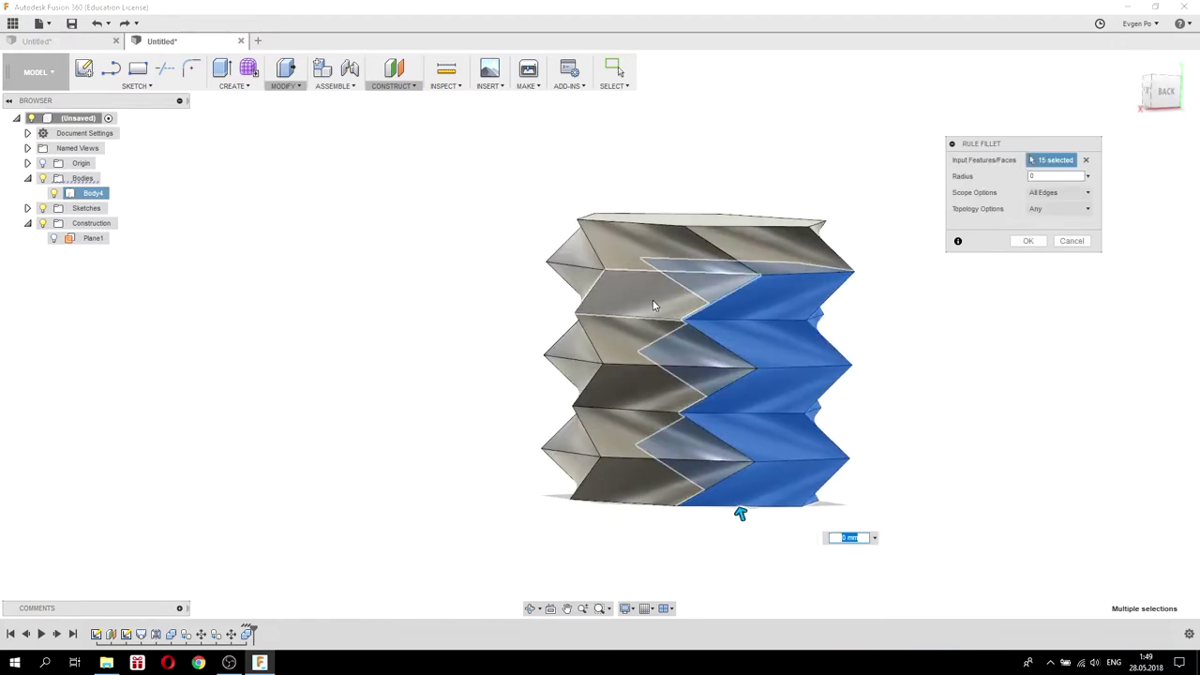
click(652, 299)
click(638, 342)
click(628, 389)
click(619, 431)
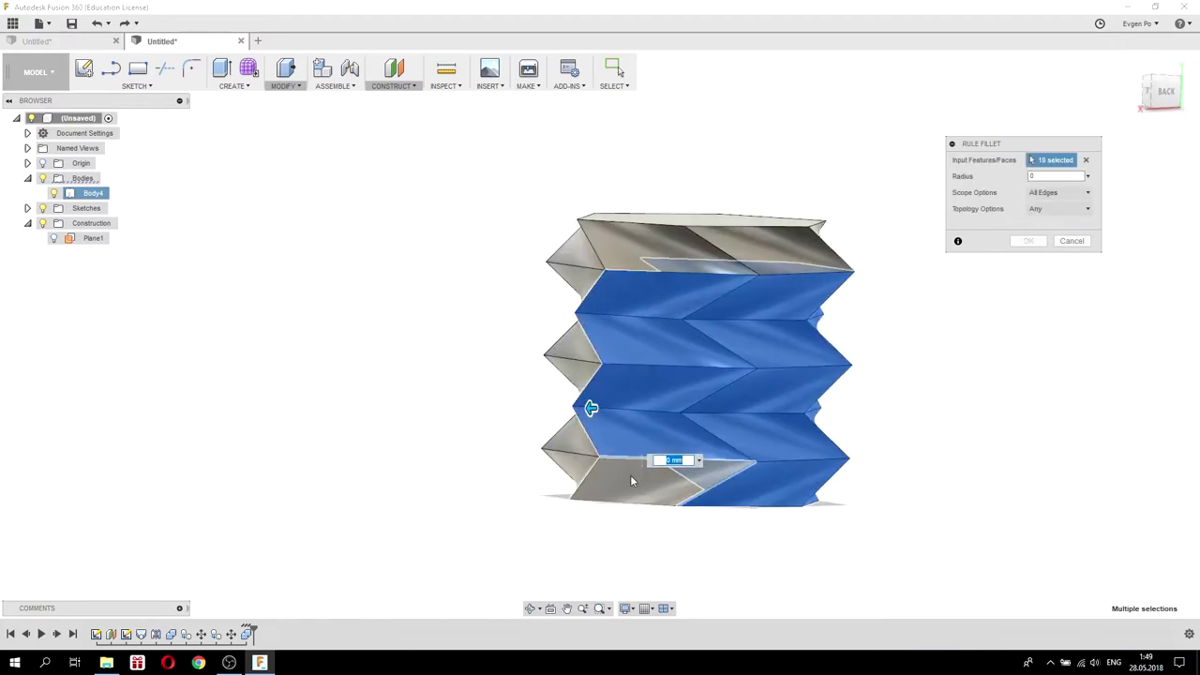
click(630, 474)
shift+middle_drag(630, 475, 643, 296)
click(642, 296)
click(633, 333)
click(627, 368)
click(621, 413)
click(620, 445)
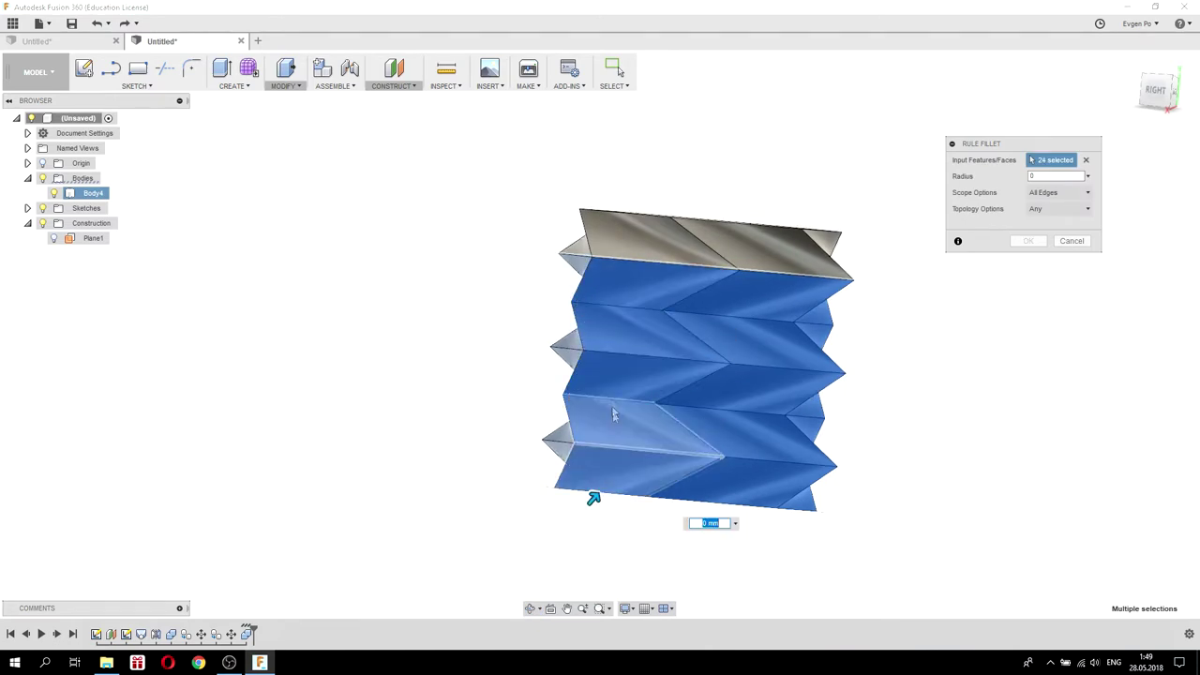
Add the remaining left-side and lower faces, bringing the selection to 30 faces
shift+middle_drag(612, 416, 656, 319)
click(656, 319)
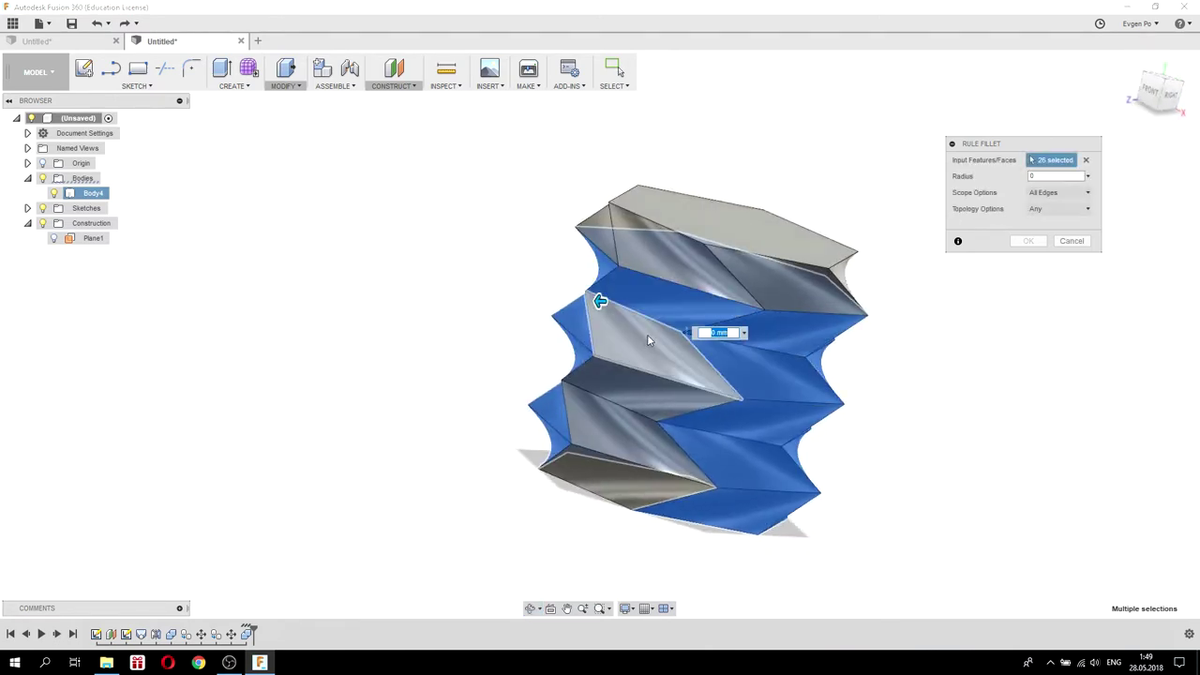
click(637, 365)
click(624, 417)
click(621, 466)
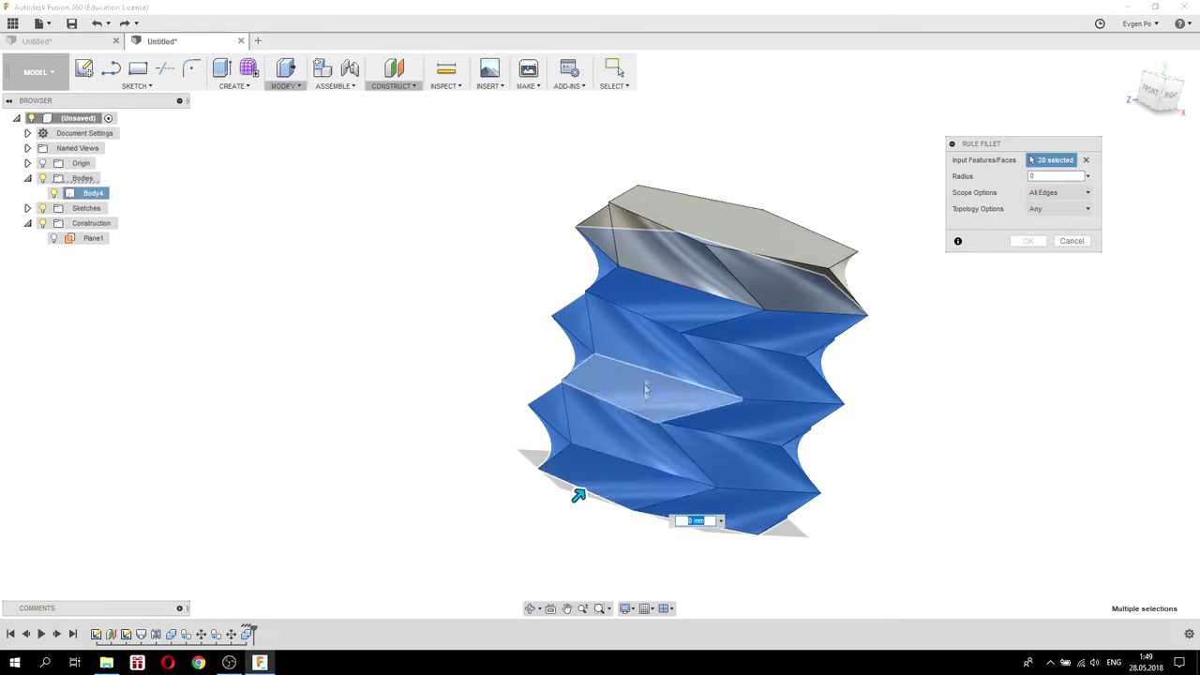
shift+middle_drag(621, 466, 692, 544)
click(692, 367)
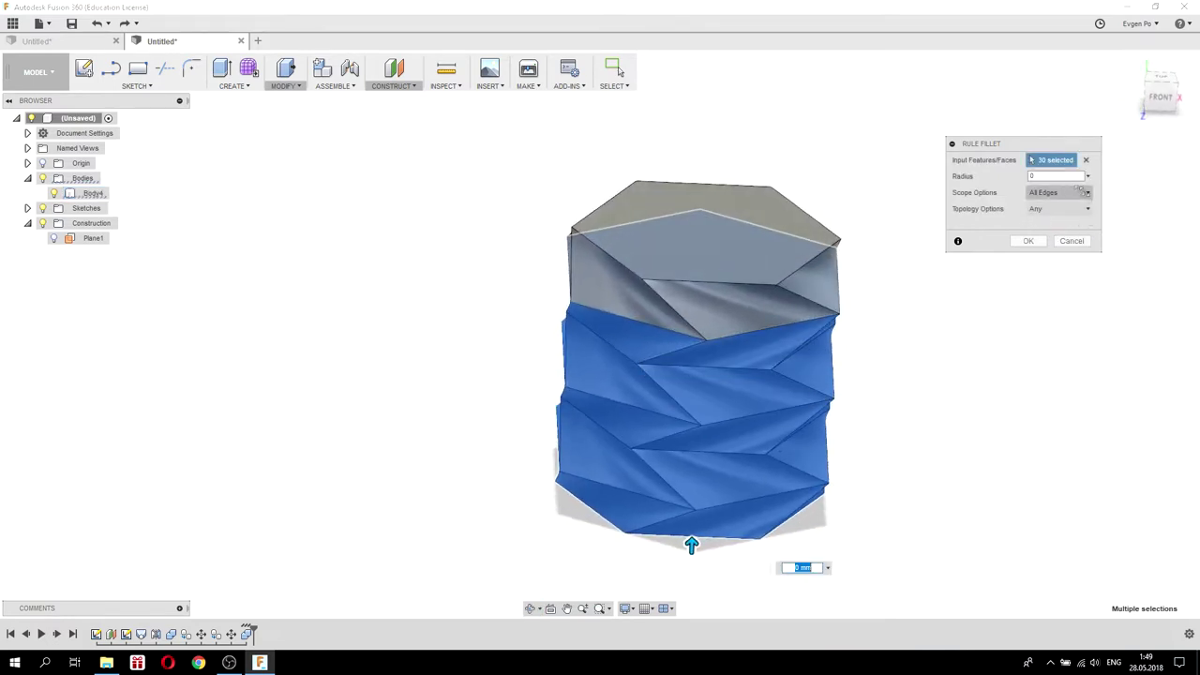
Set the rule fillet radius to 5 mm and apply it to all 30 faces
double_click(1039, 176)
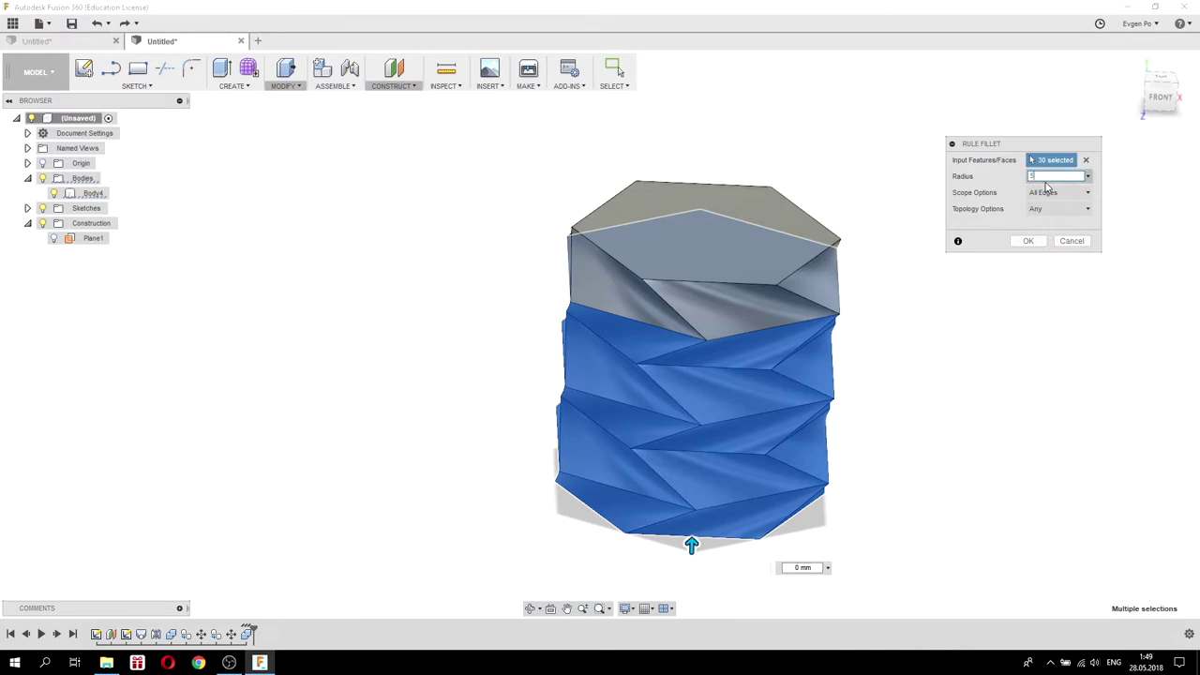
click(1028, 241)
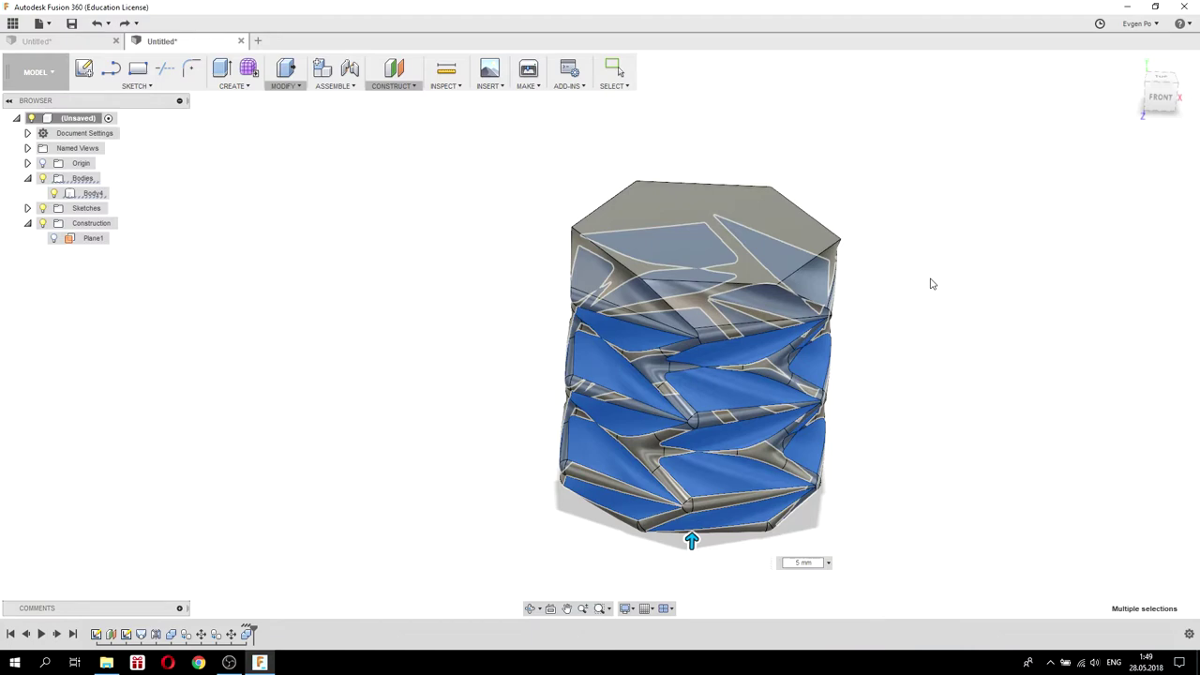
mouse_move(851, 325)
shift+middle_down()
mouse_move(838, 308)
mouse_move(884, 289)
mouse_move(560, 335)
shift+middle_up()
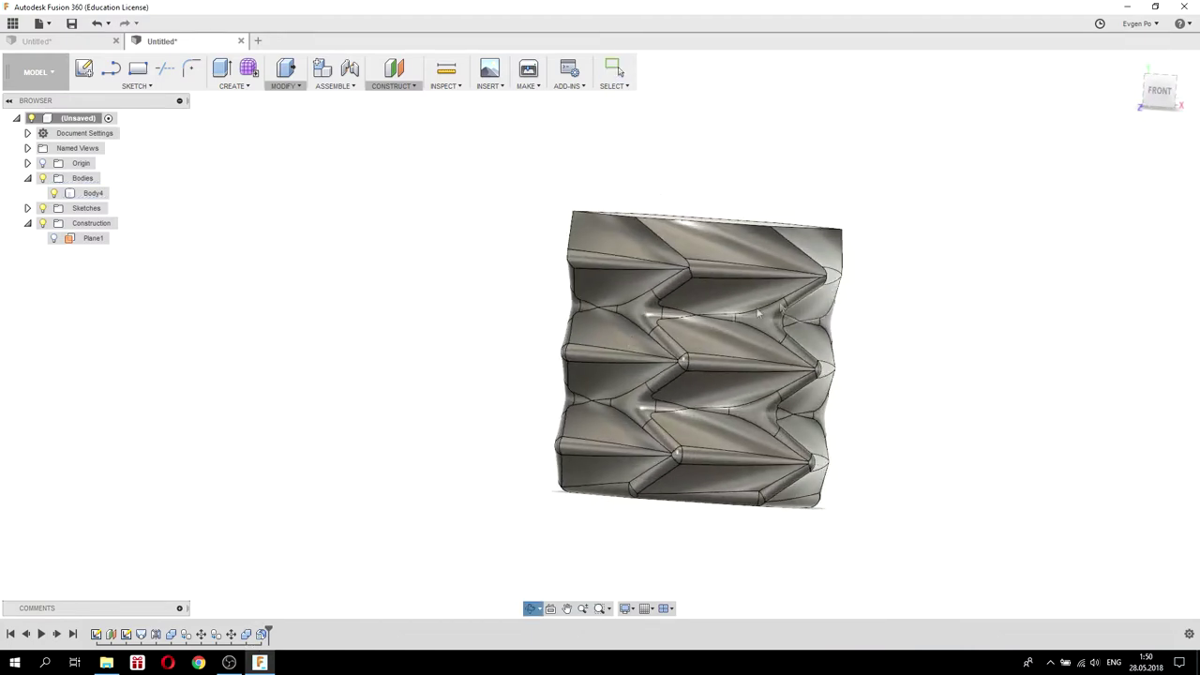
shift+middle_drag(615, 75, 623, 249)
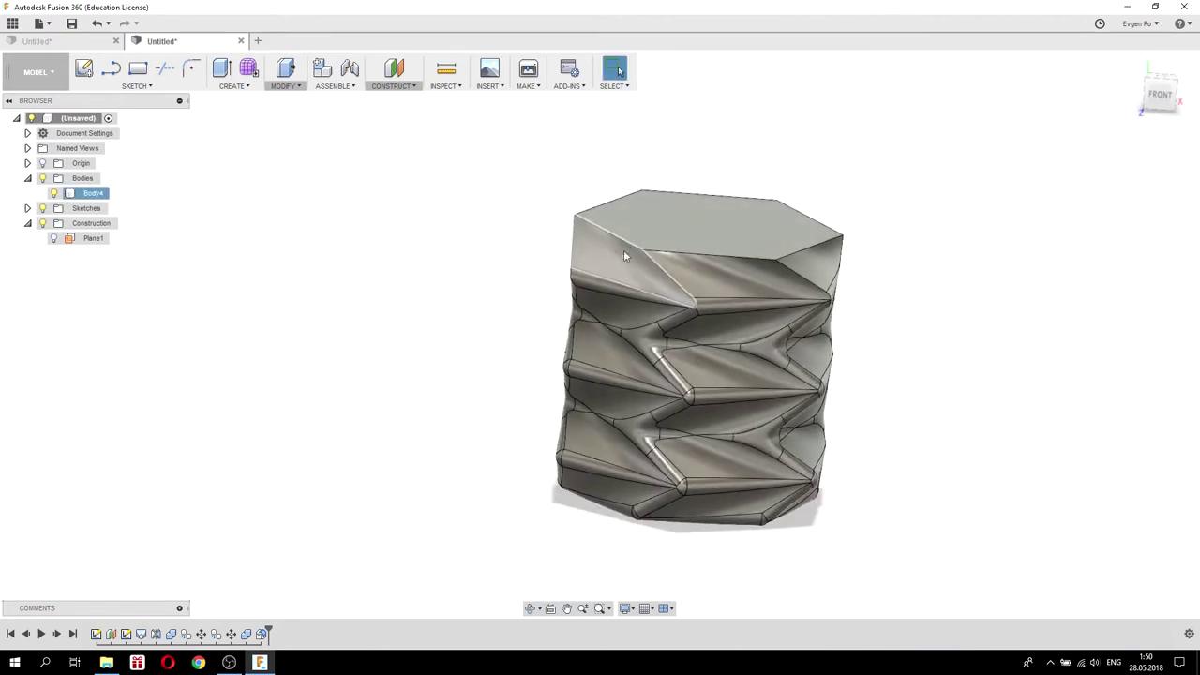
click(284, 86)
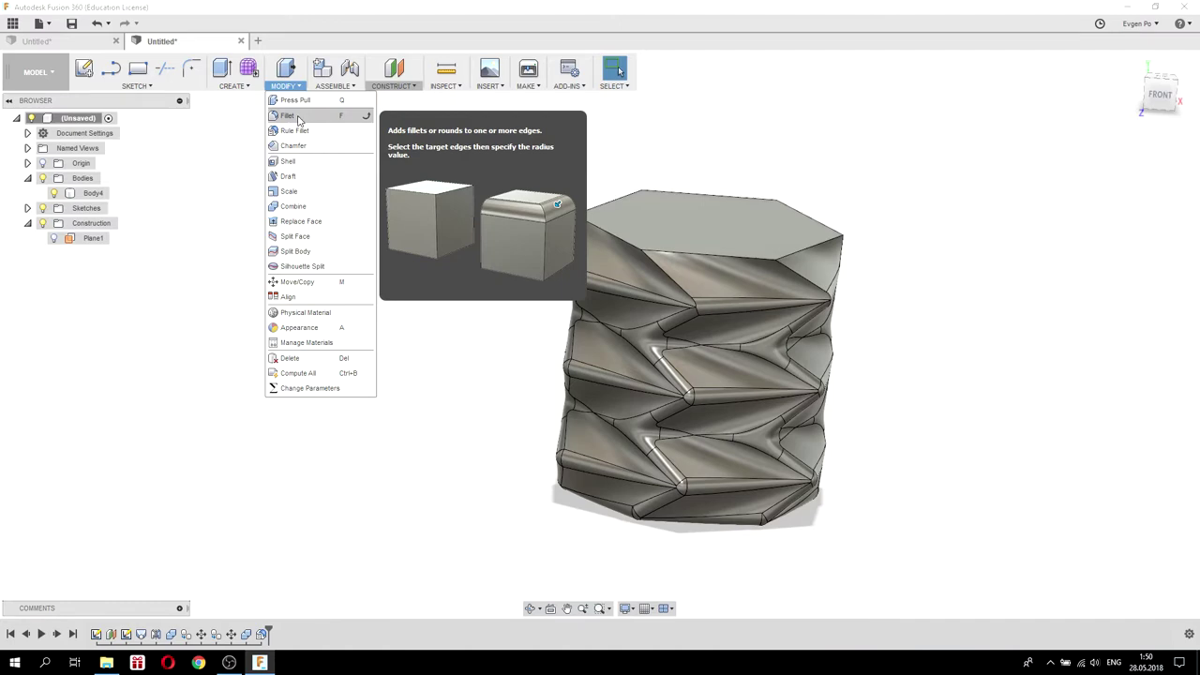
Fillet all six edges of the hexagonal top rim with a 5 mm radius
click(298, 119)
scroll(691, 302, up, 2)
click(678, 285)
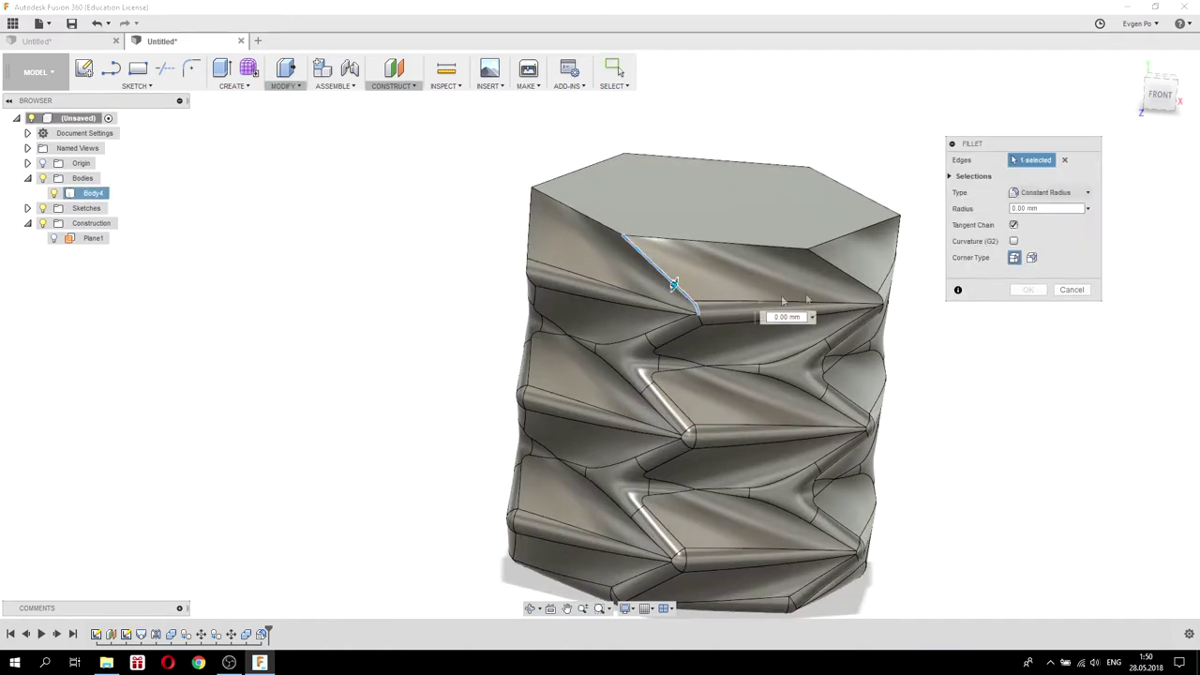
click(846, 272)
shift+middle_drag(846, 271, 928, 263)
mouse_move(660, 246)
shift+middle_down()
mouse_move(670, 260)
mouse_move(635, 257)
mouse_move(710, 250)
mouse_move(705, 319)
shift+middle_up()
click(678, 258)
click(628, 261)
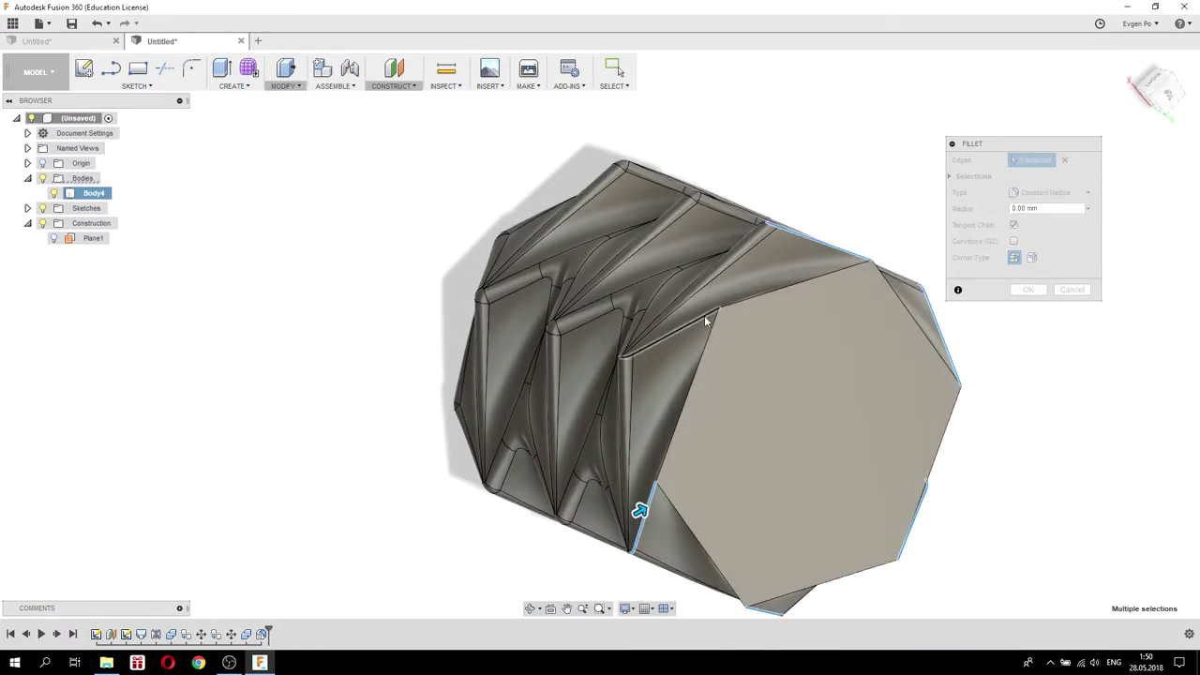
click(693, 323)
mouse_move(813, 290)
shift+middle_down()
mouse_move(783, 192)
mouse_move(1051, 218)
shift+middle_up()
text(5)
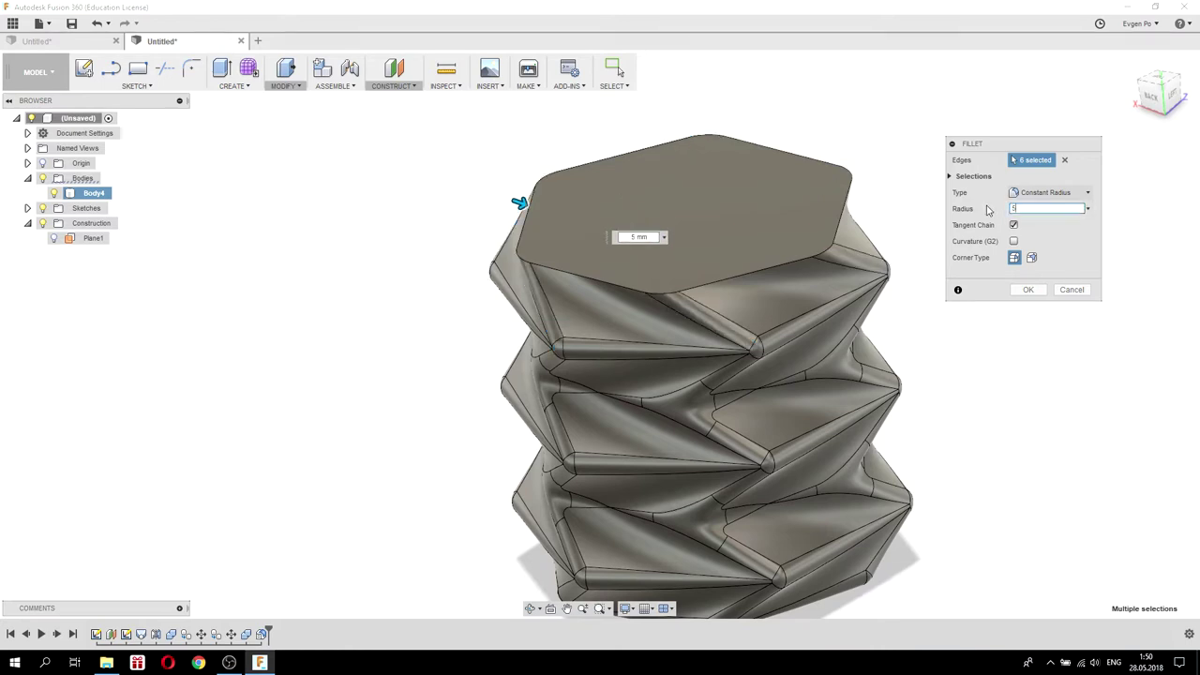
click(1031, 290)
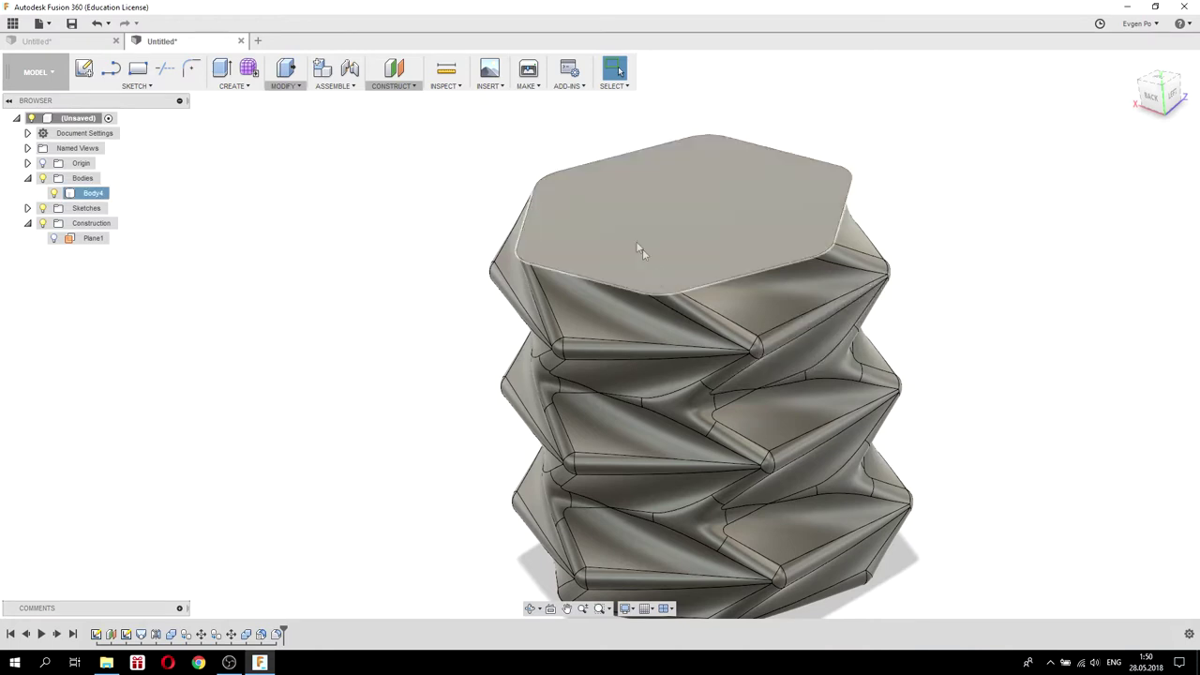
Start a Shell on the vase with only the top hexagonal face selected for removal
click(679, 211)
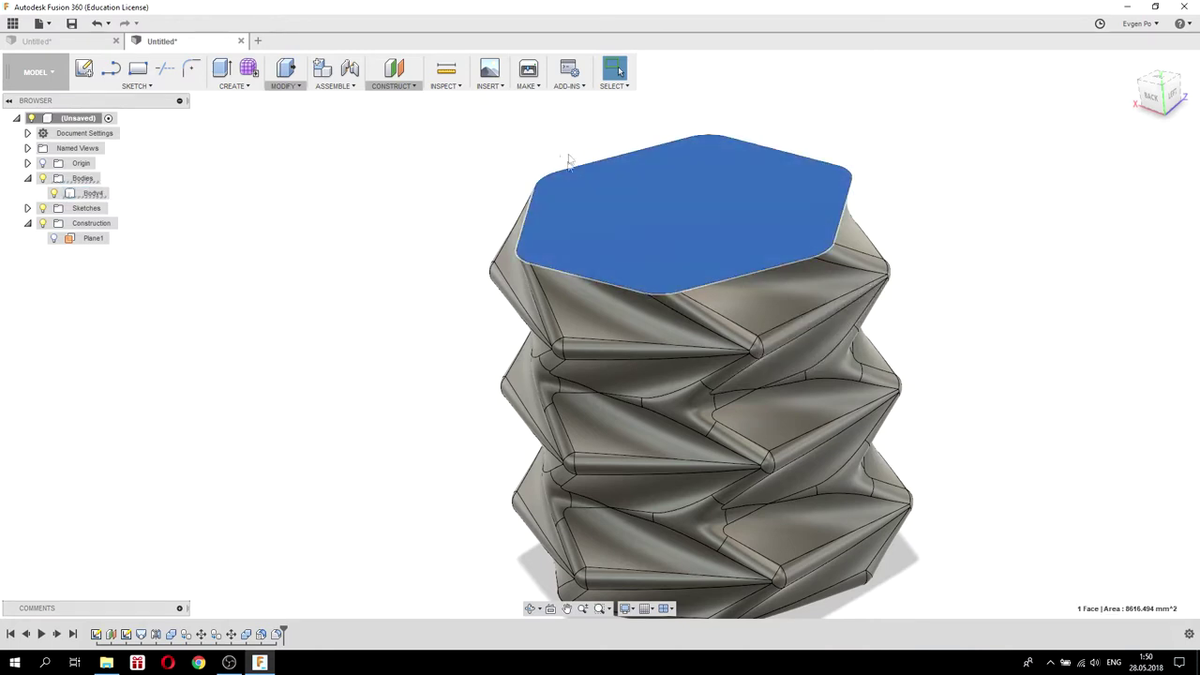
click(291, 88)
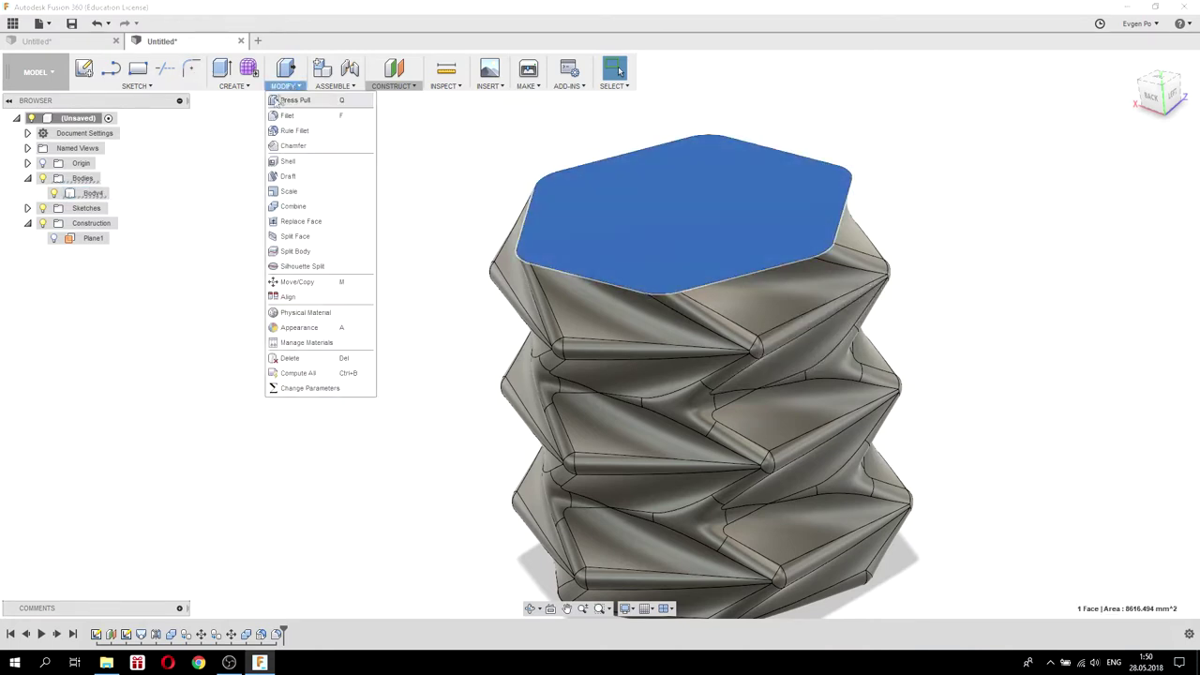
click(290, 162)
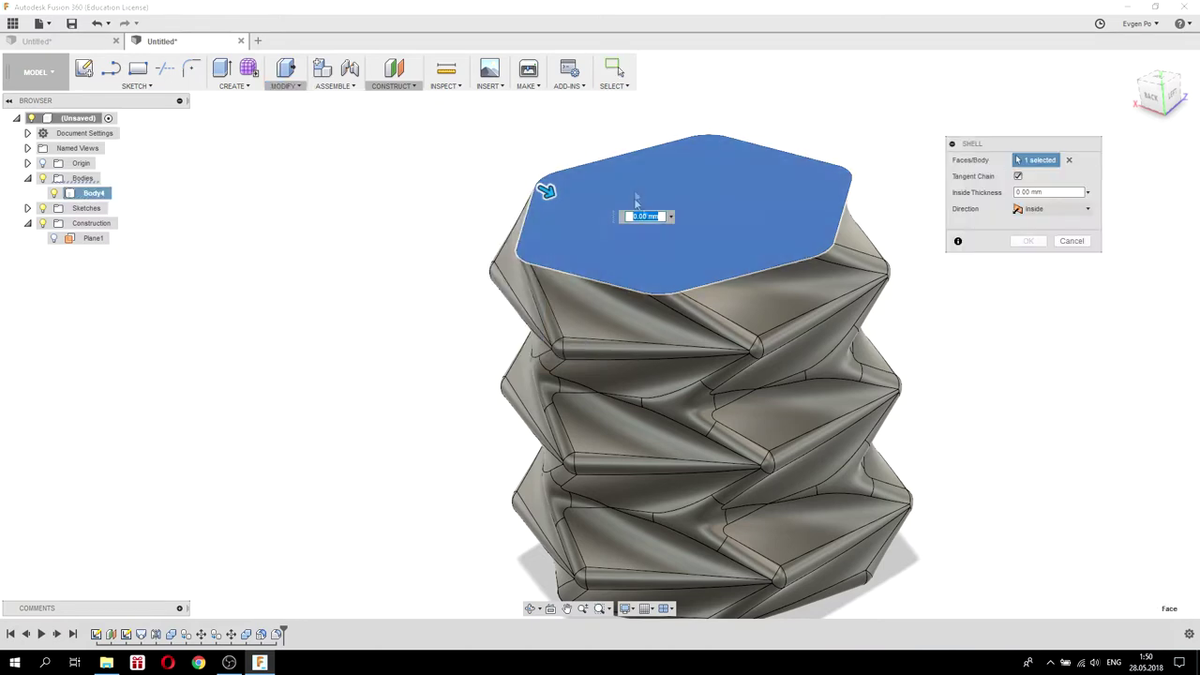
mouse_move(762, 229)
shift+middle_down()
mouse_move(753, 255)
mouse_move(804, 369)
shift+middle_up()
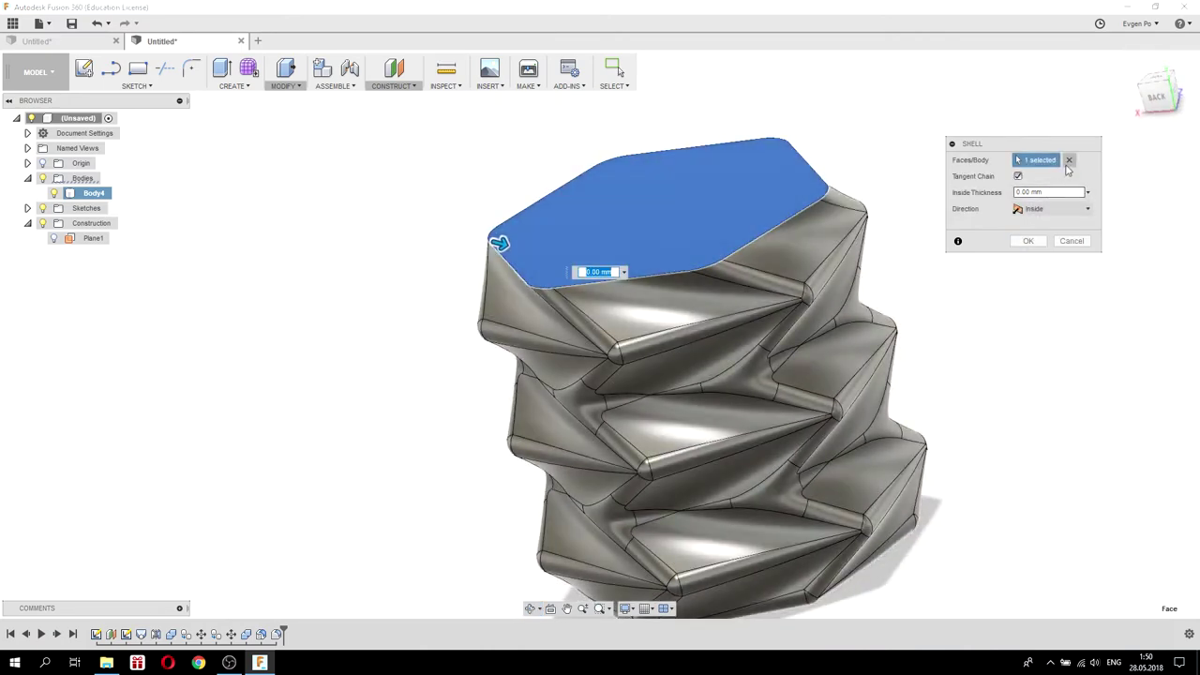
click(1068, 161)
mouse_move(991, 308)
shift+middle_down()
mouse_move(924, 231)
mouse_move(735, 448)
shift+middle_up()
click(724, 450)
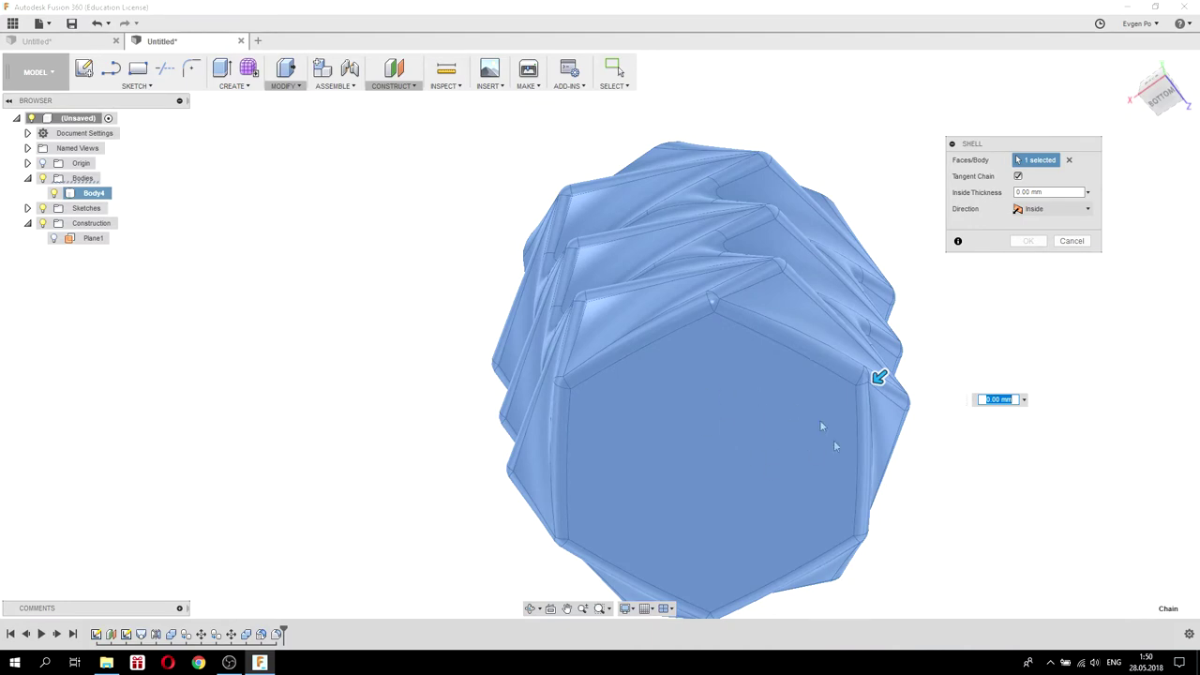
shift+middle_drag(850, 409, 725, 273)
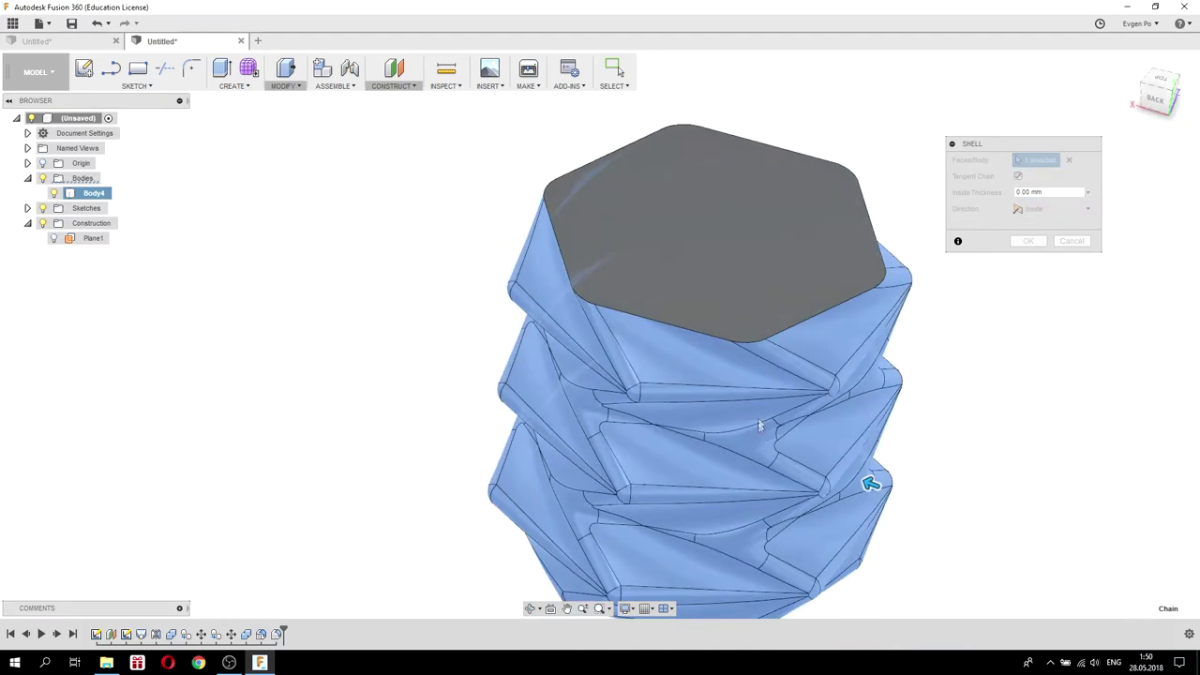
mouse_move(773, 441)
shift+middle_down()
mouse_move(753, 303)
mouse_move(706, 290)
mouse_move(687, 264)
mouse_move(712, 387)
shift+middle_up()
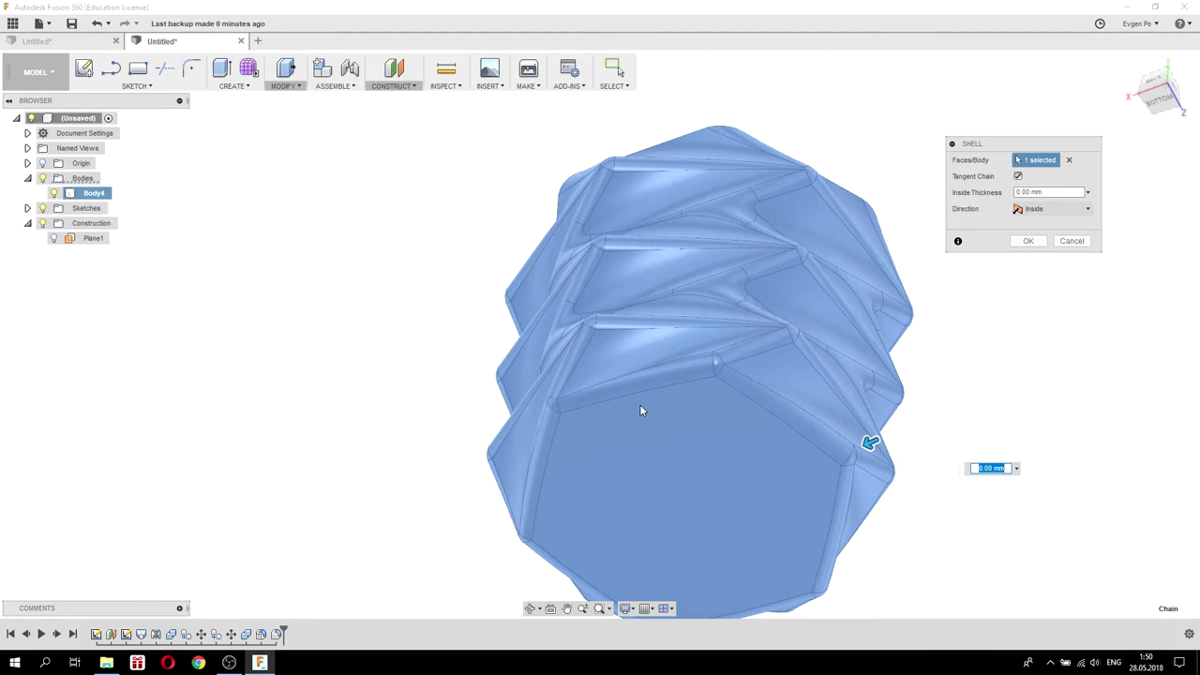
mouse_move(703, 314)
shift+middle_down()
mouse_move(701, 289)
mouse_move(696, 334)
shift+middle_up()
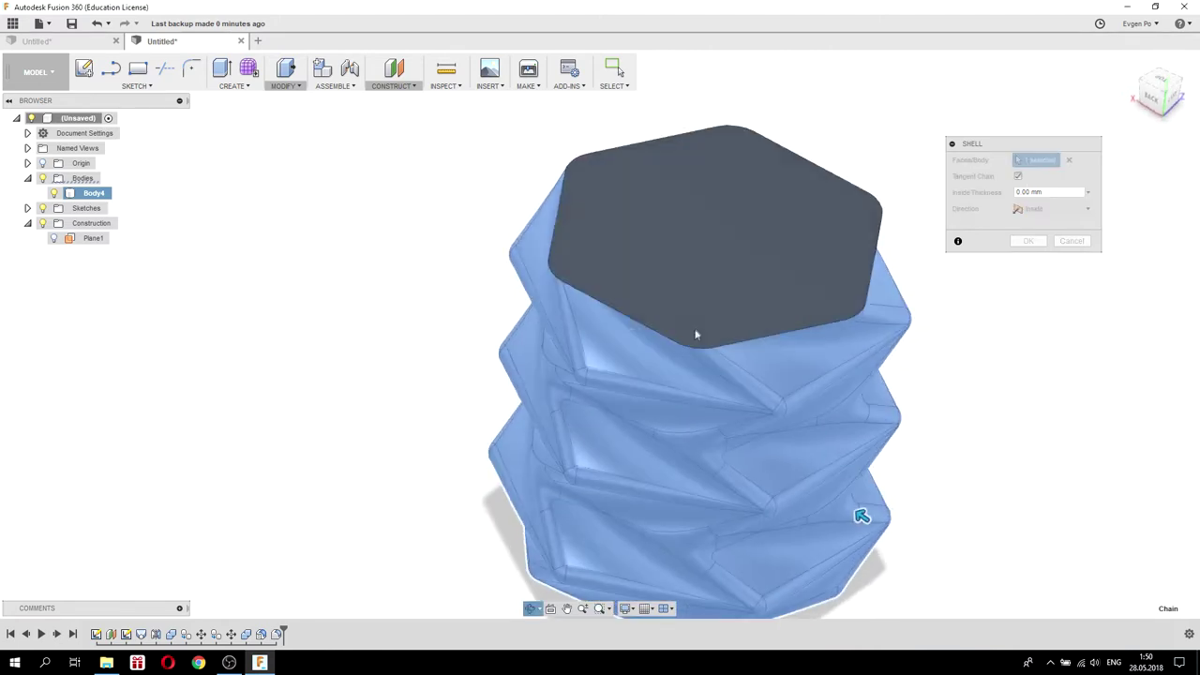
click(741, 233)
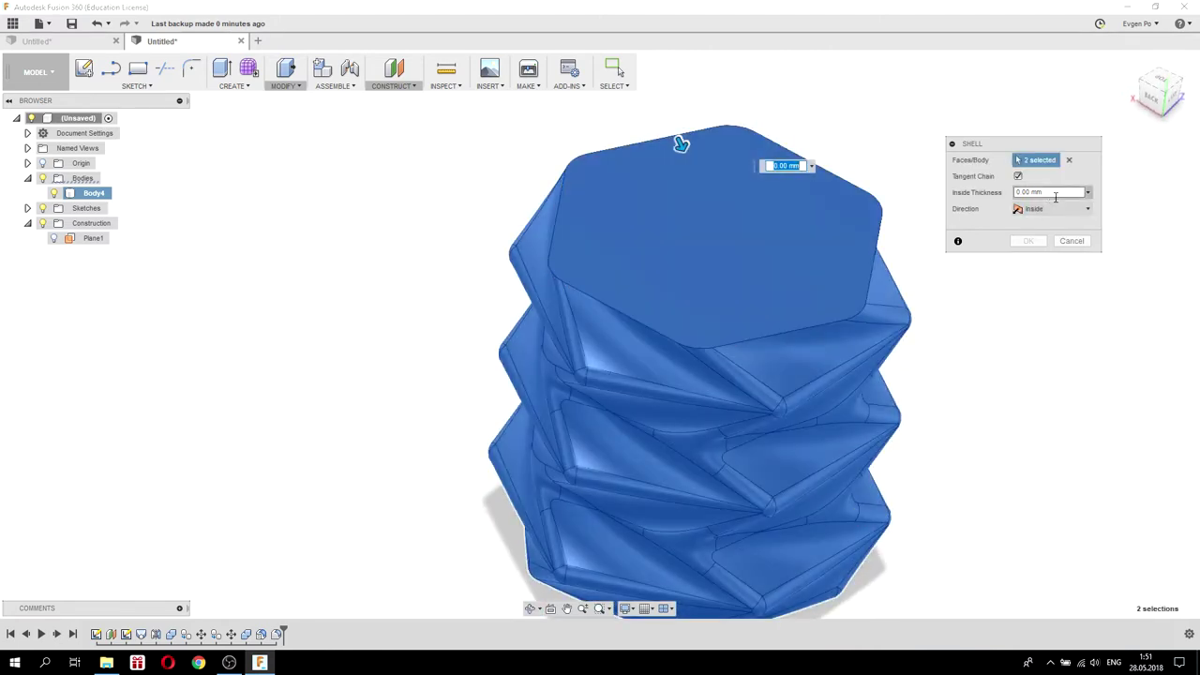
click(863, 216)
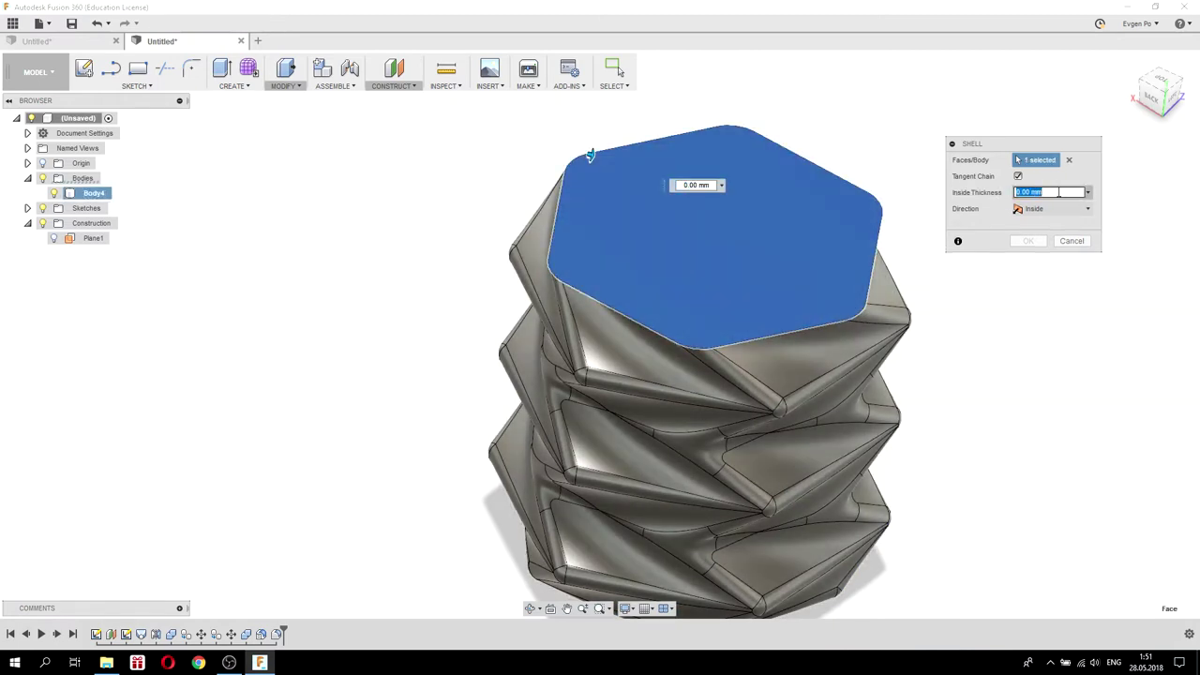
Set the inside wall thickness to 4 mm and apply the shell
text(2)
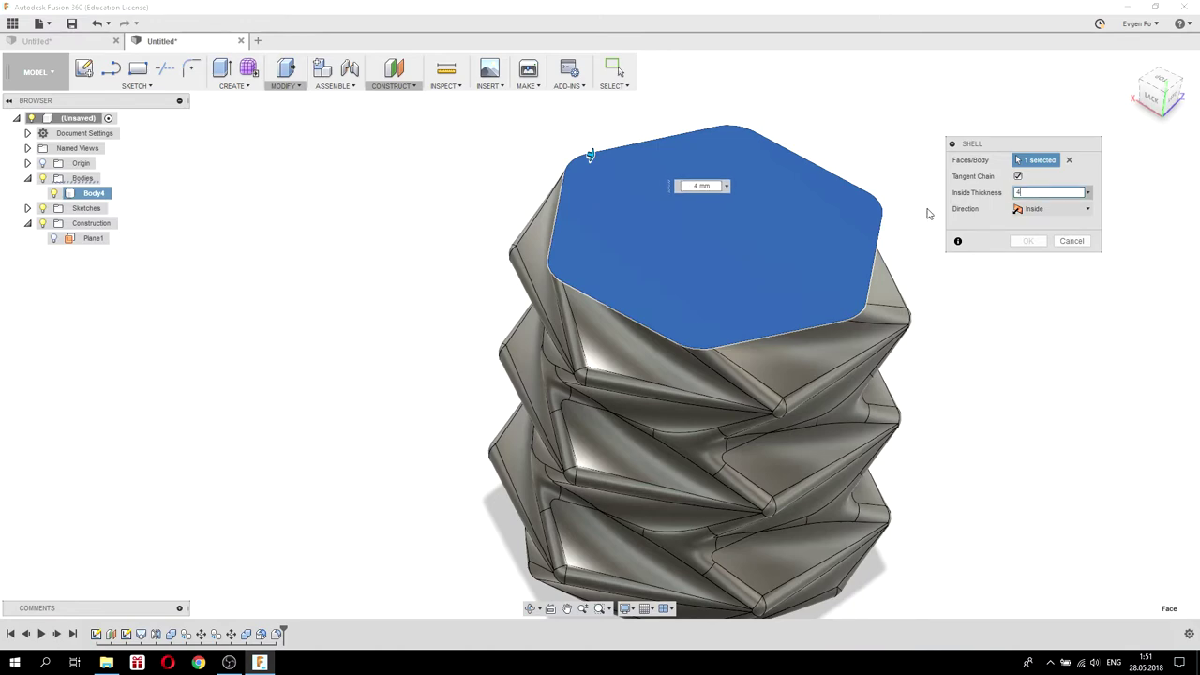
shift+middle_drag(872, 227, 937, 235)
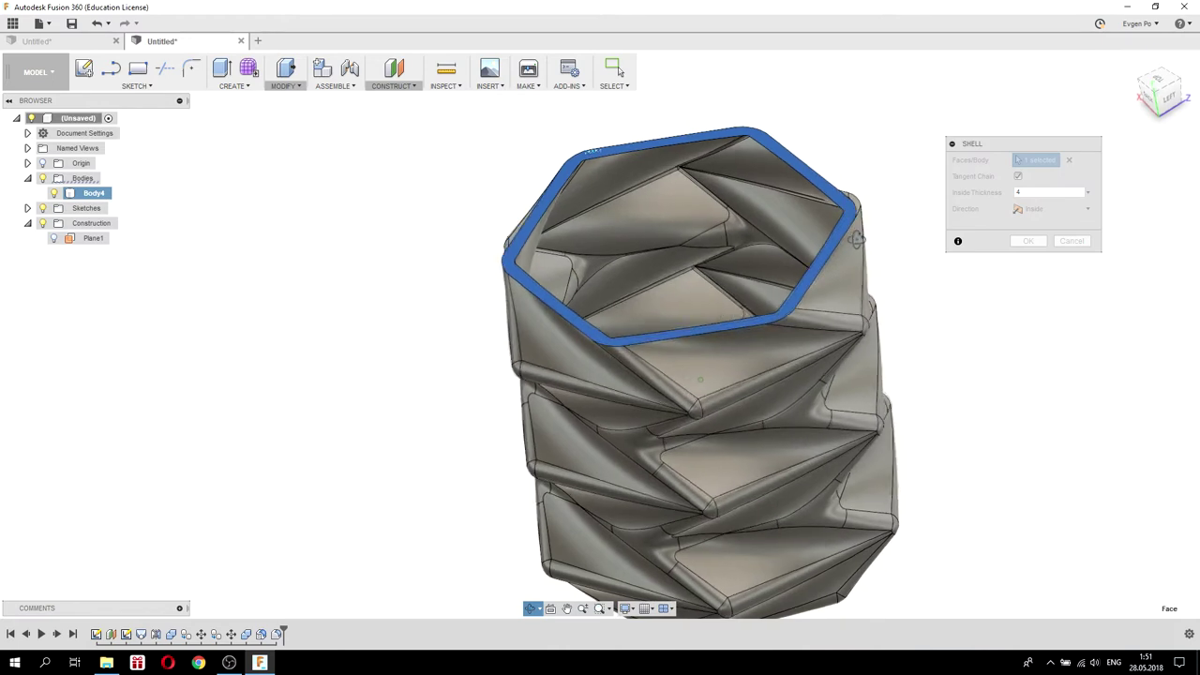
click(1026, 242)
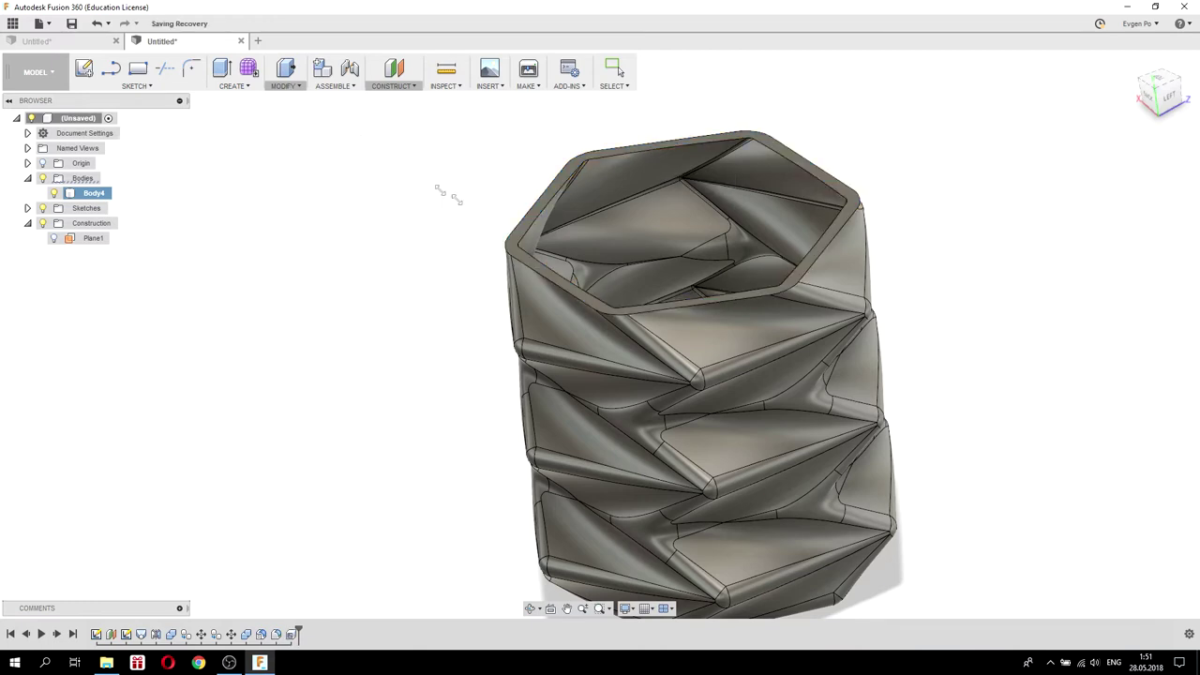
shift+middle_drag(402, 156, 462, 201)
Fillet the inner and outer top rim edge loops with a 2 mm radius
click(285, 85)
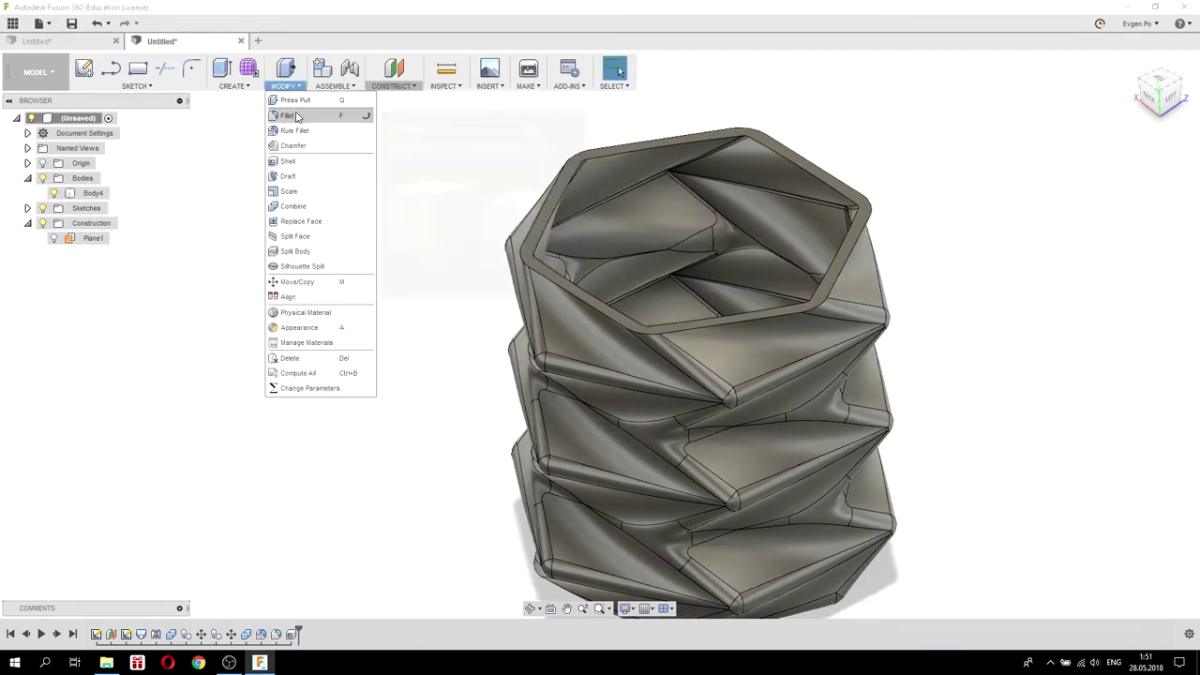
click(296, 116)
scroll(534, 200, up, 2)
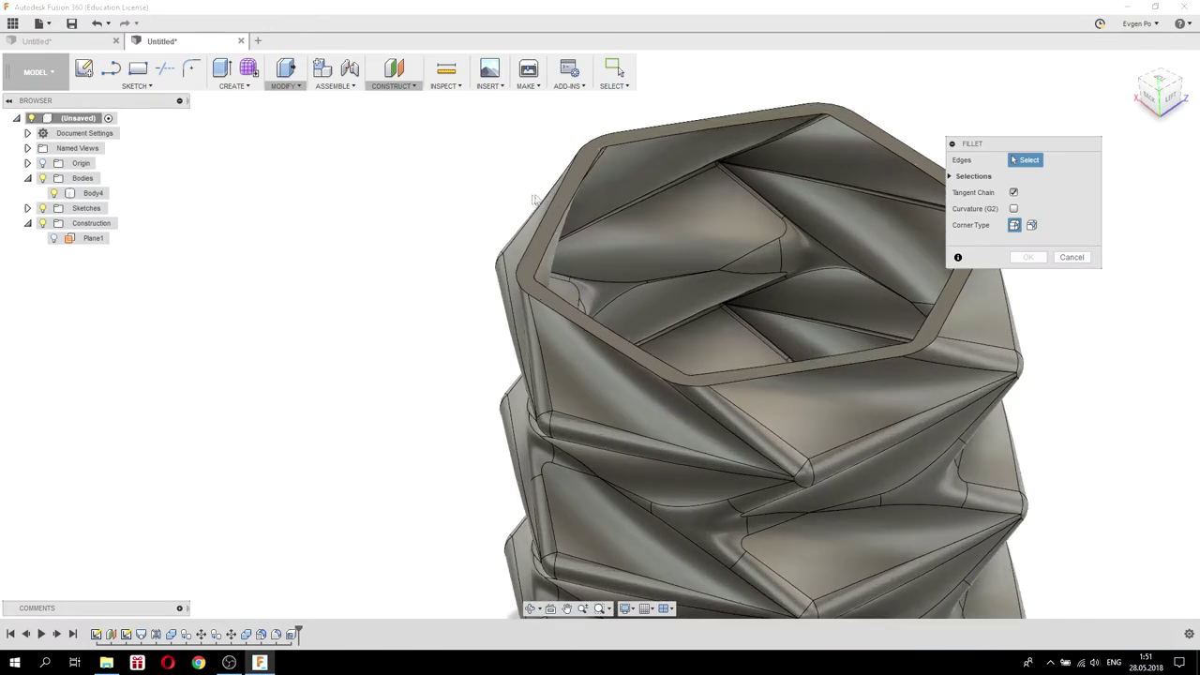
click(634, 141)
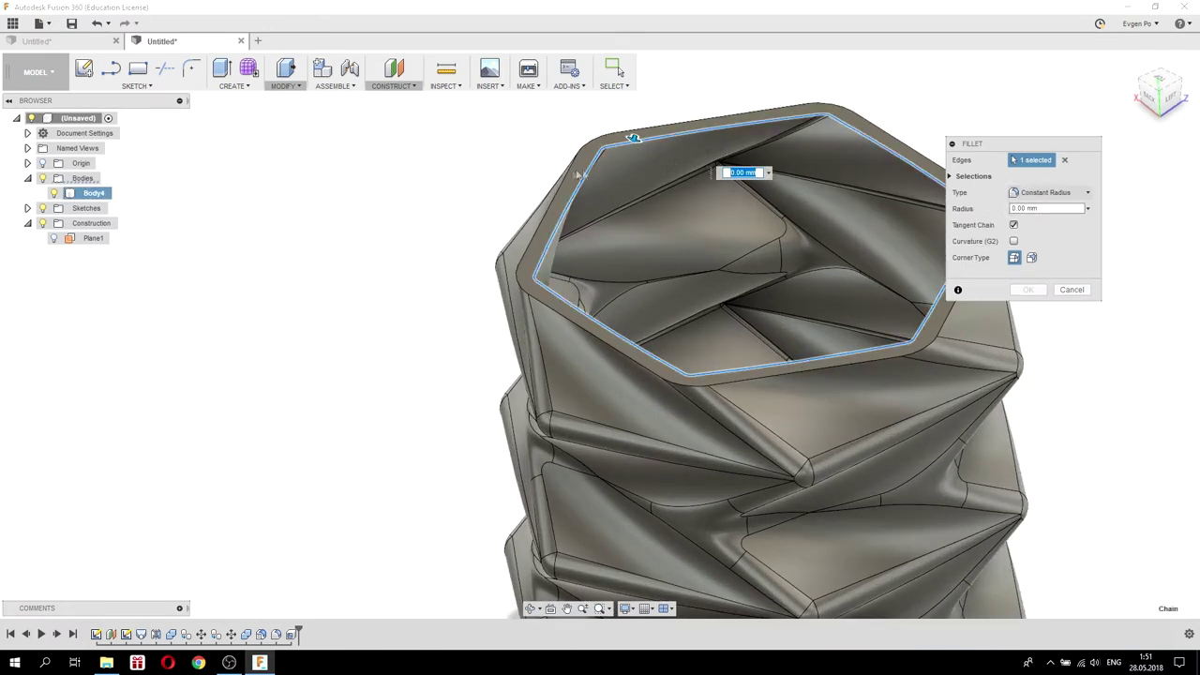
click(568, 192)
click(1058, 208)
text(2)
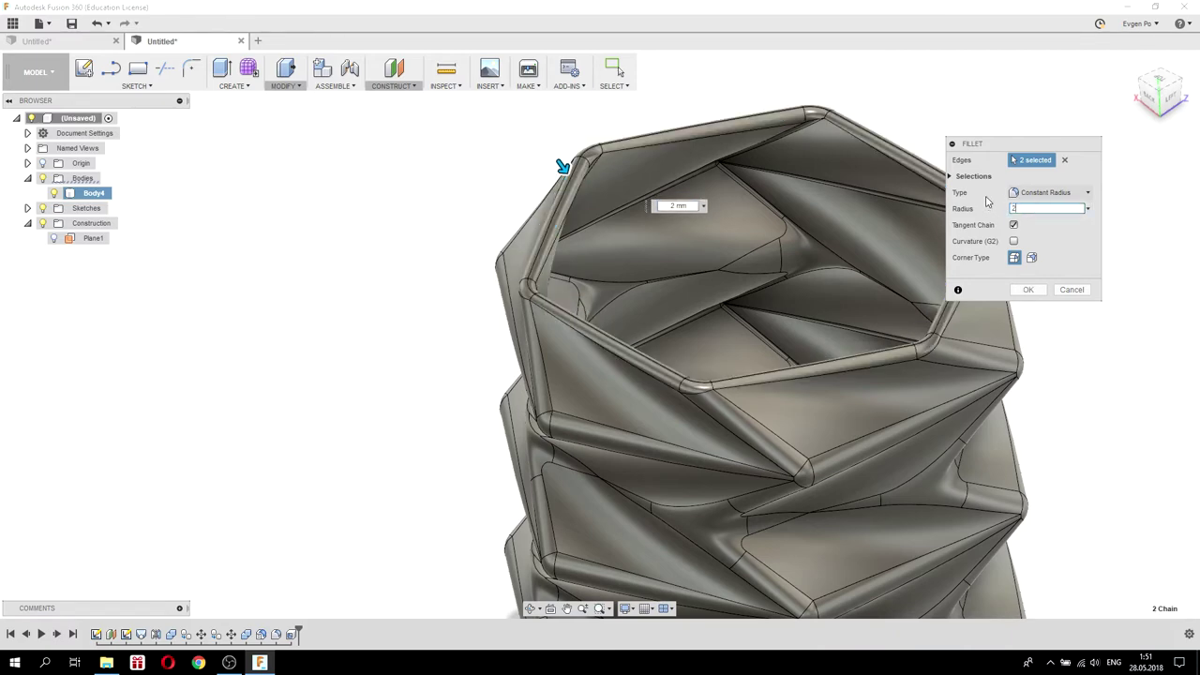
click(1028, 289)
mouse_move(562, 166)
shift+middle_down()
mouse_move(768, 248)
mouse_move(807, 281)
shift+middle_up()
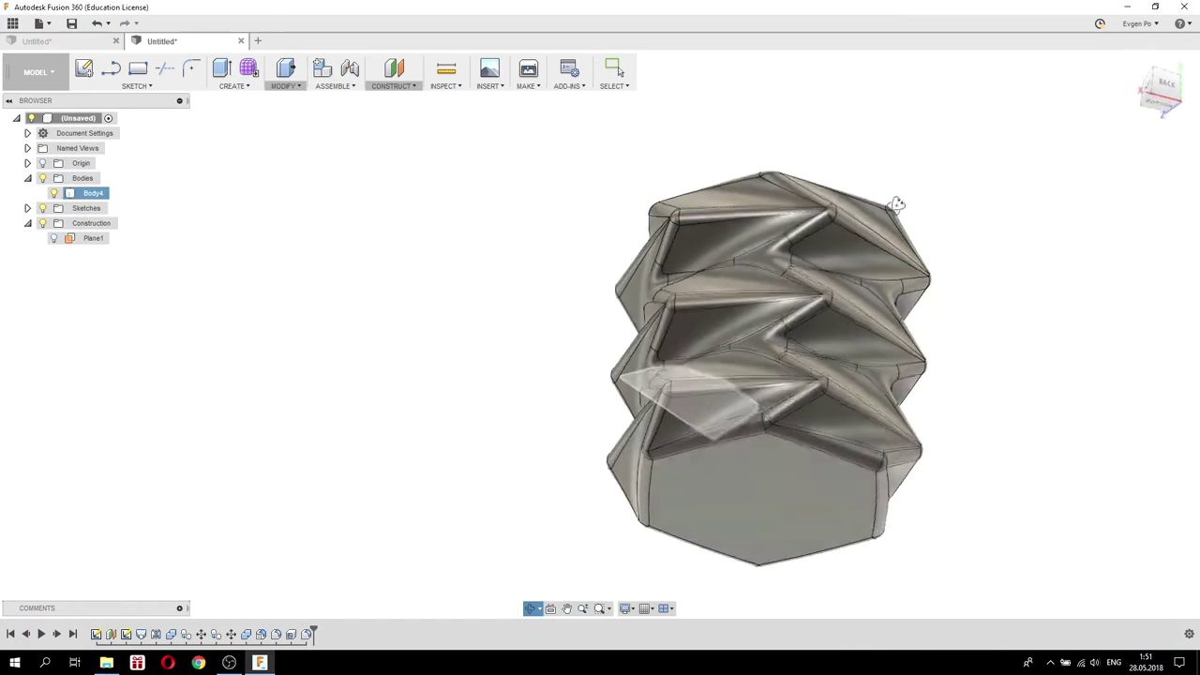
mouse_move(678, 241)
shift+middle_down()
mouse_move(769, 344)
mouse_move(806, 342)
shift+middle_up()
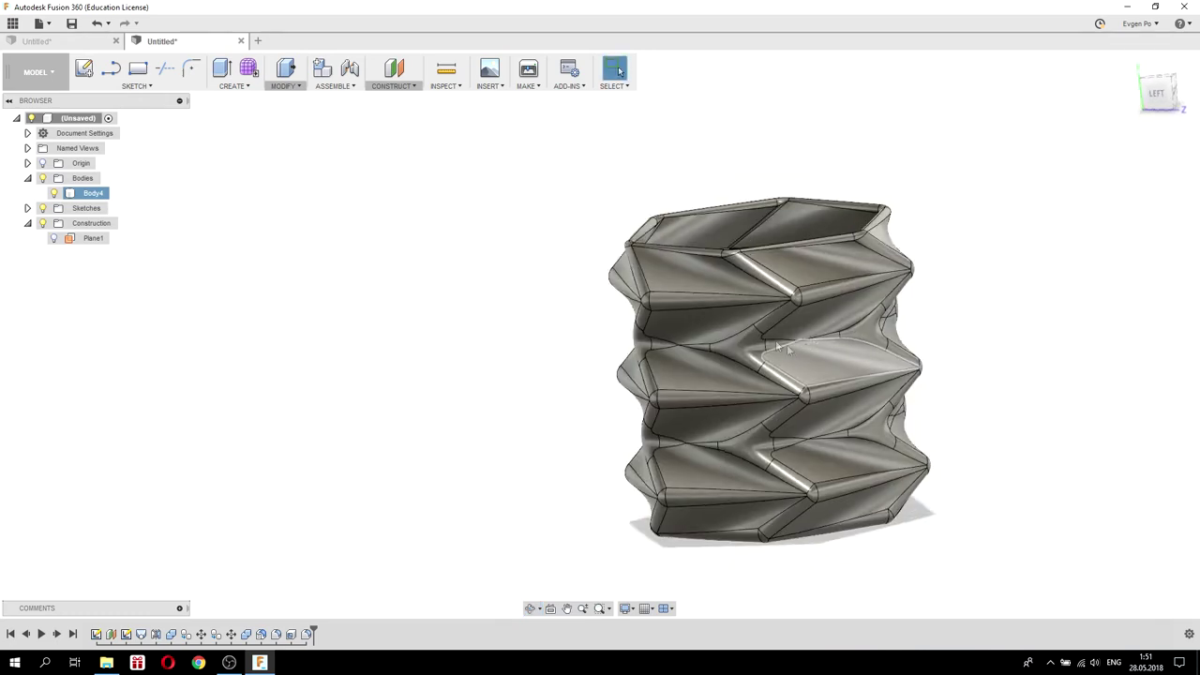
Switch to the Render workspace and show the Appearance library's opaque plastics
click(44, 79)
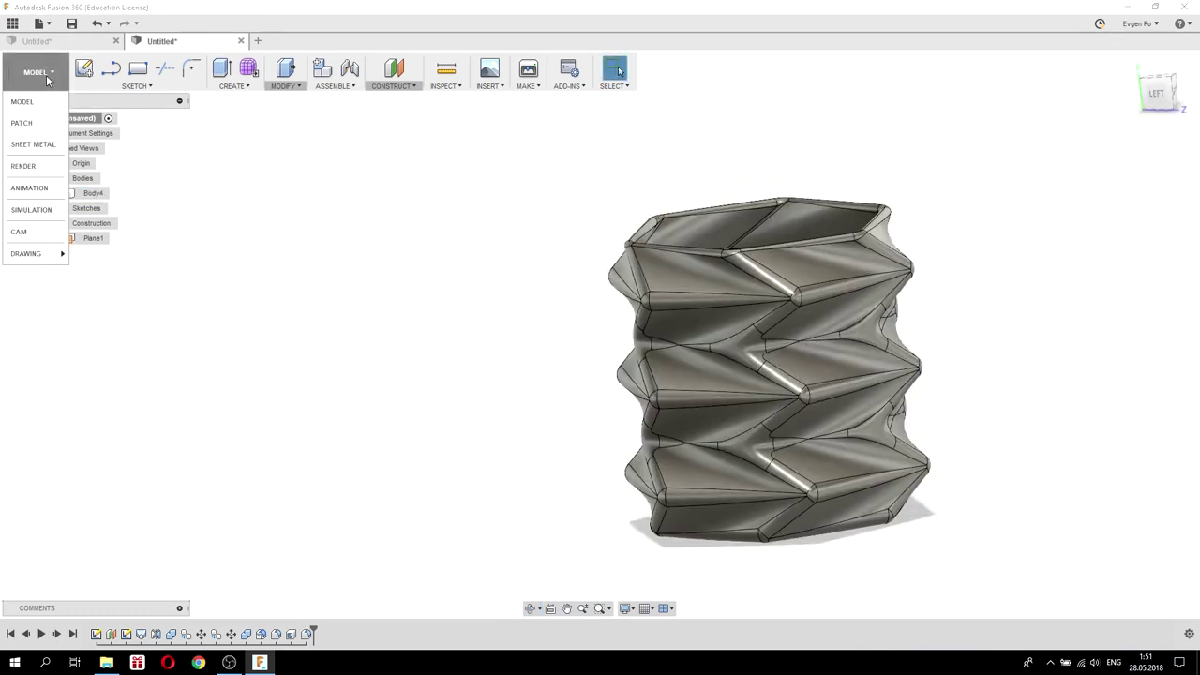
click(34, 166)
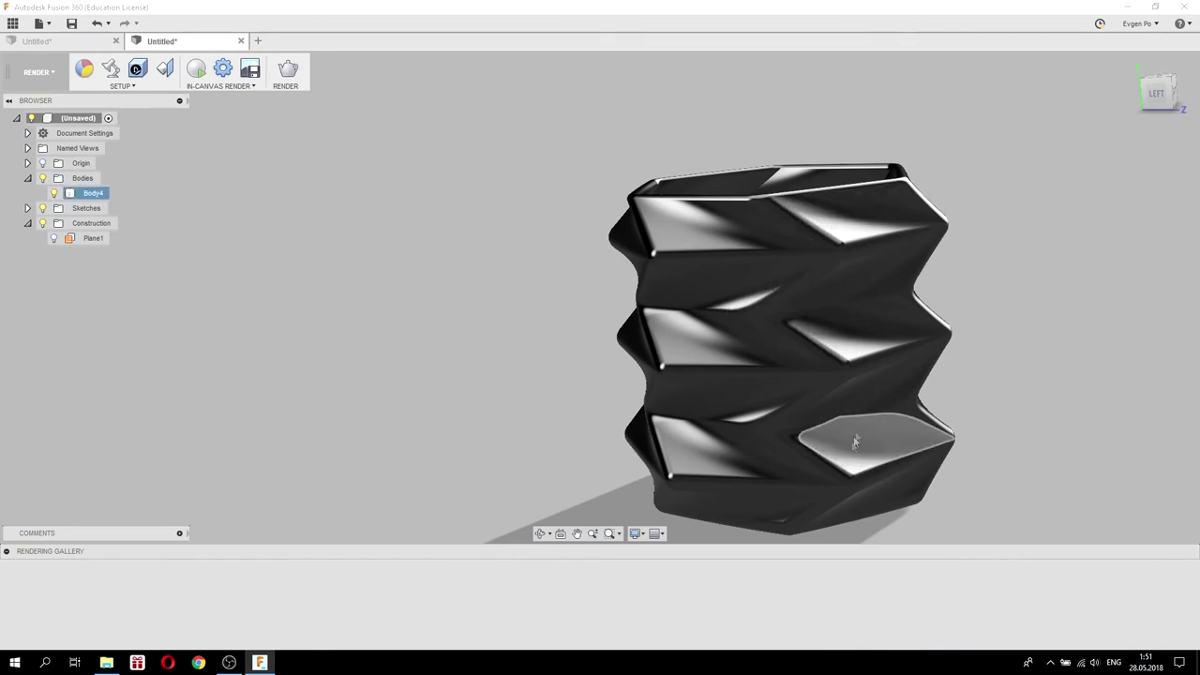
scroll(519, 289, down, 3)
mouse_move(512, 277)
shift+middle_down()
mouse_move(676, 289)
mouse_move(670, 305)
shift+middle_up()
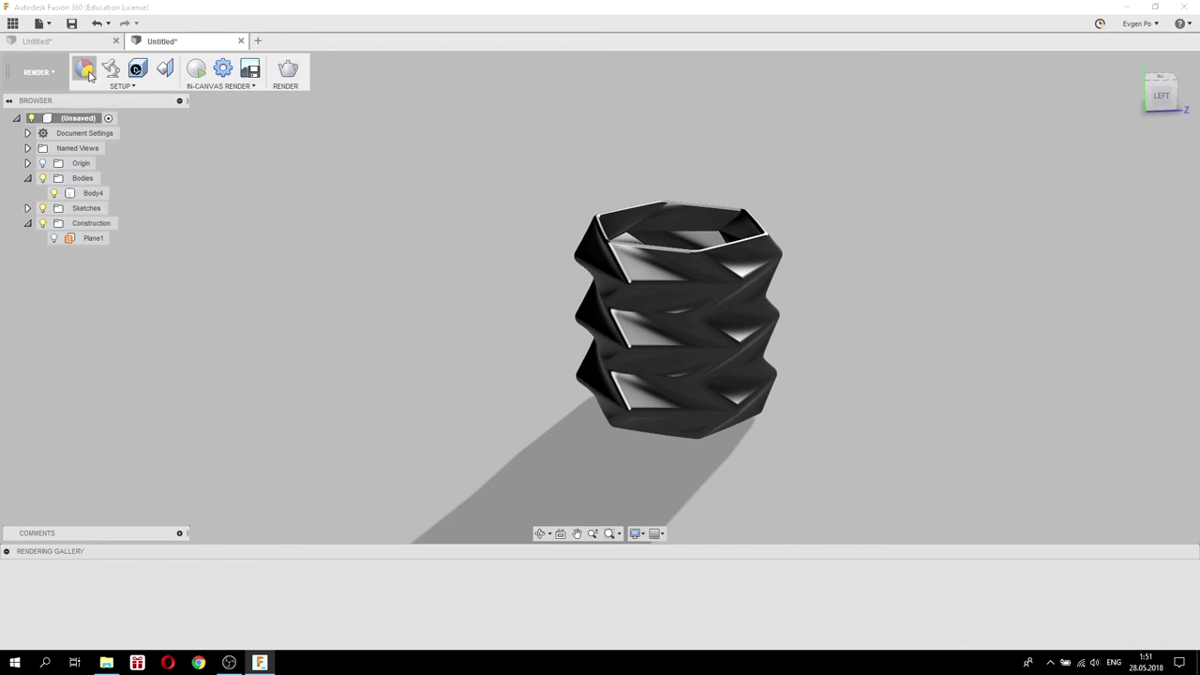
click(85, 69)
scroll(954, 434, up, 3)
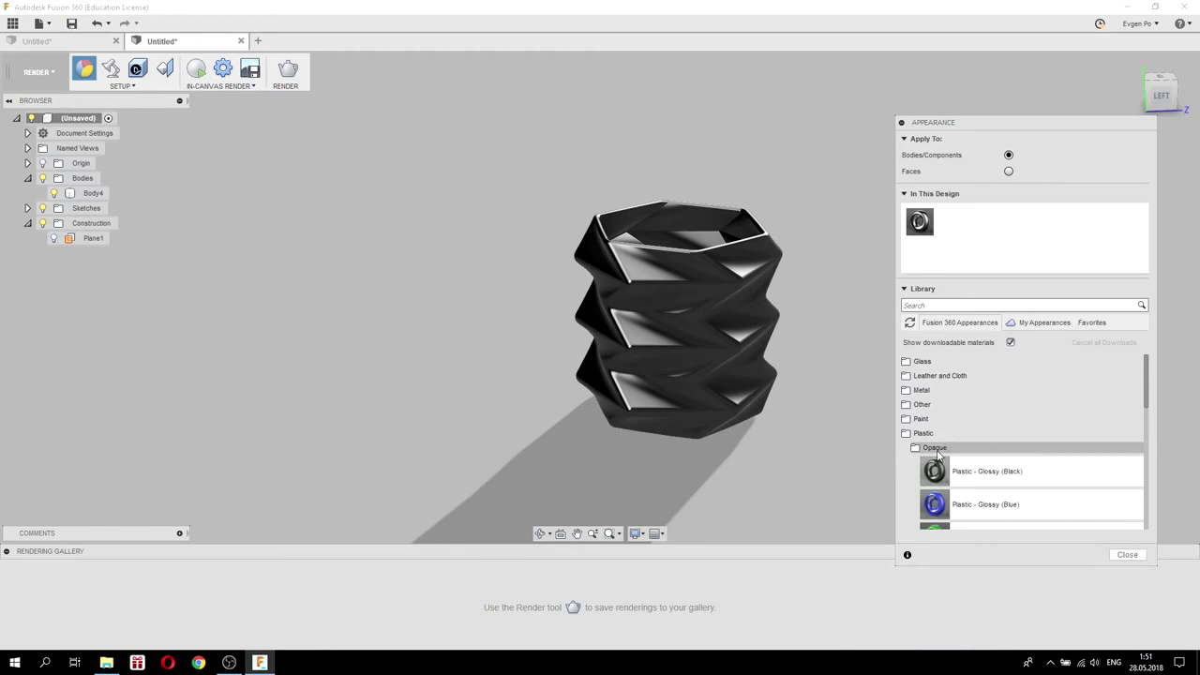
Apply Plastic - Glossy (Red) to the vase body and close the Appearance dialog
click(917, 449)
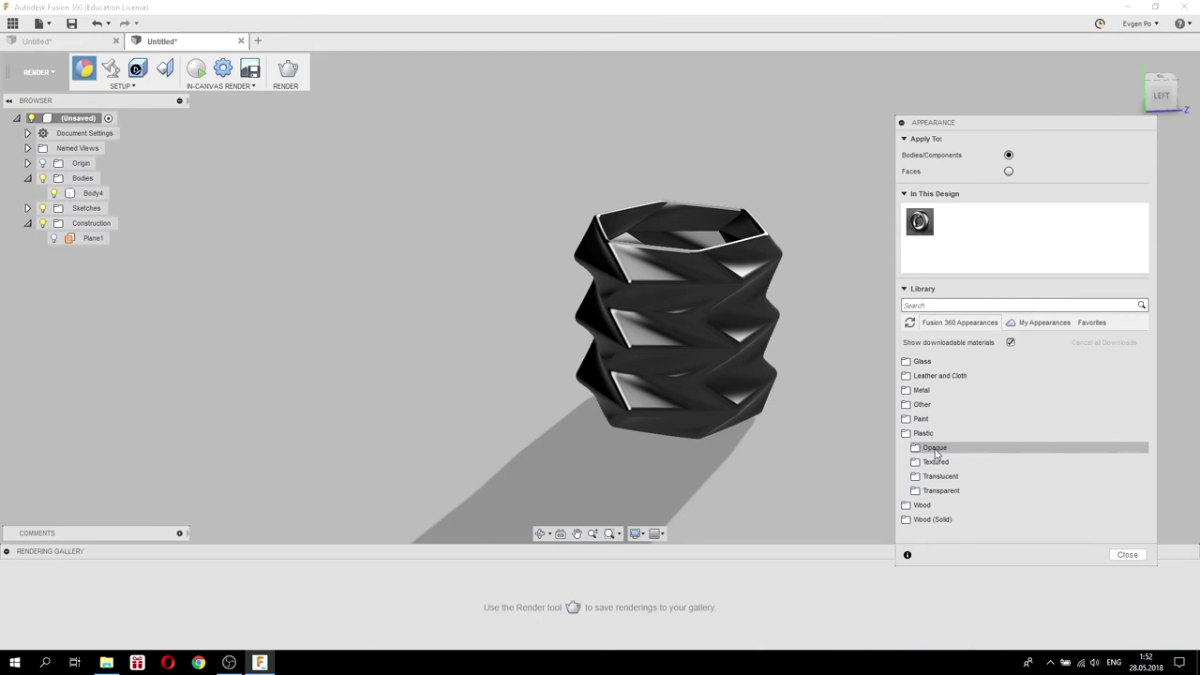
click(934, 452)
scroll(1036, 457, down, 1)
scroll(1031, 454, down, 2)
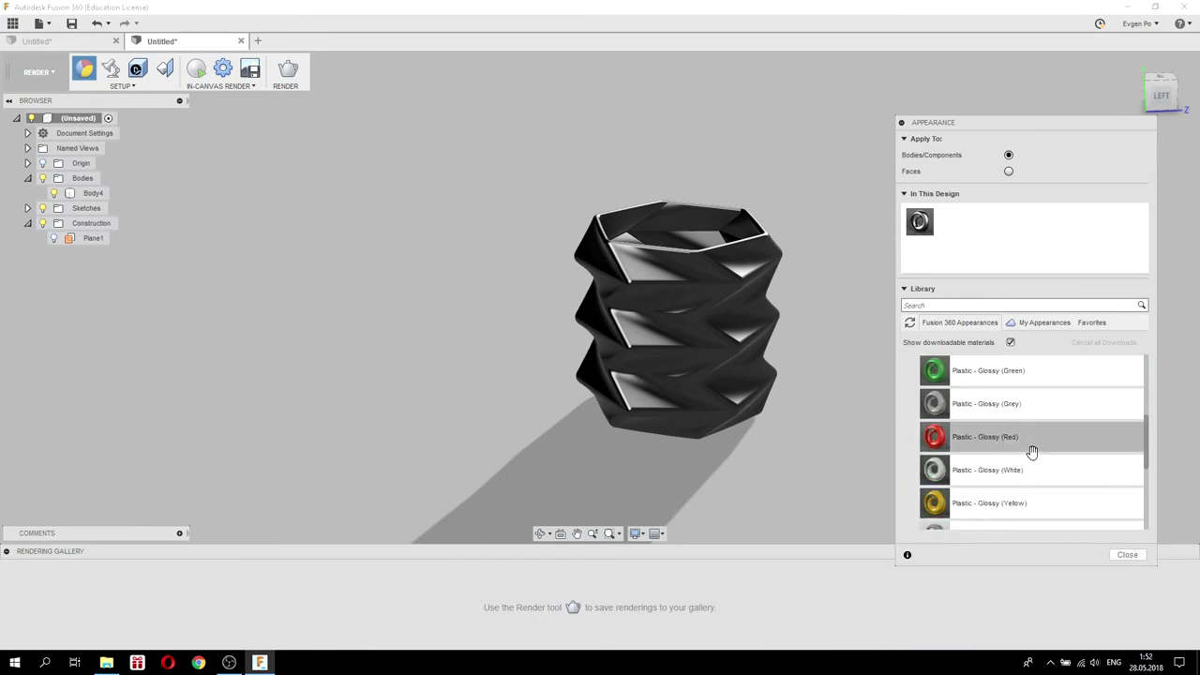
drag(935, 436, 728, 346)
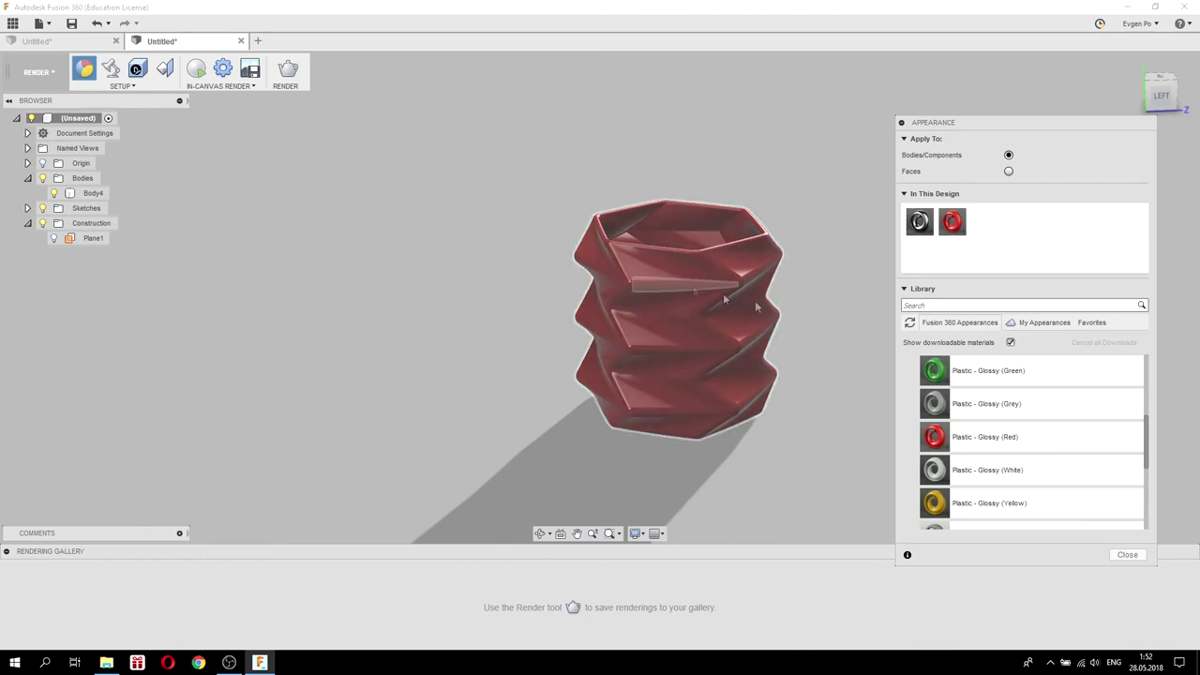
click(1126, 555)
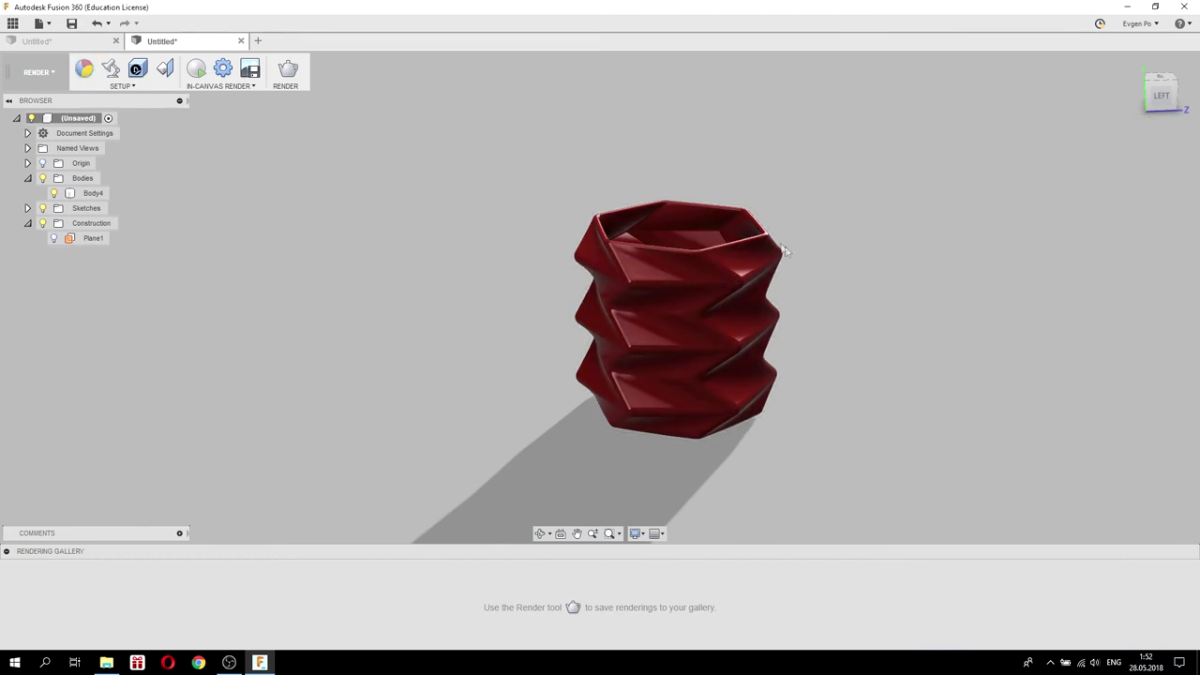
Start an in-canvas render of the glossy red vase
click(196, 68)
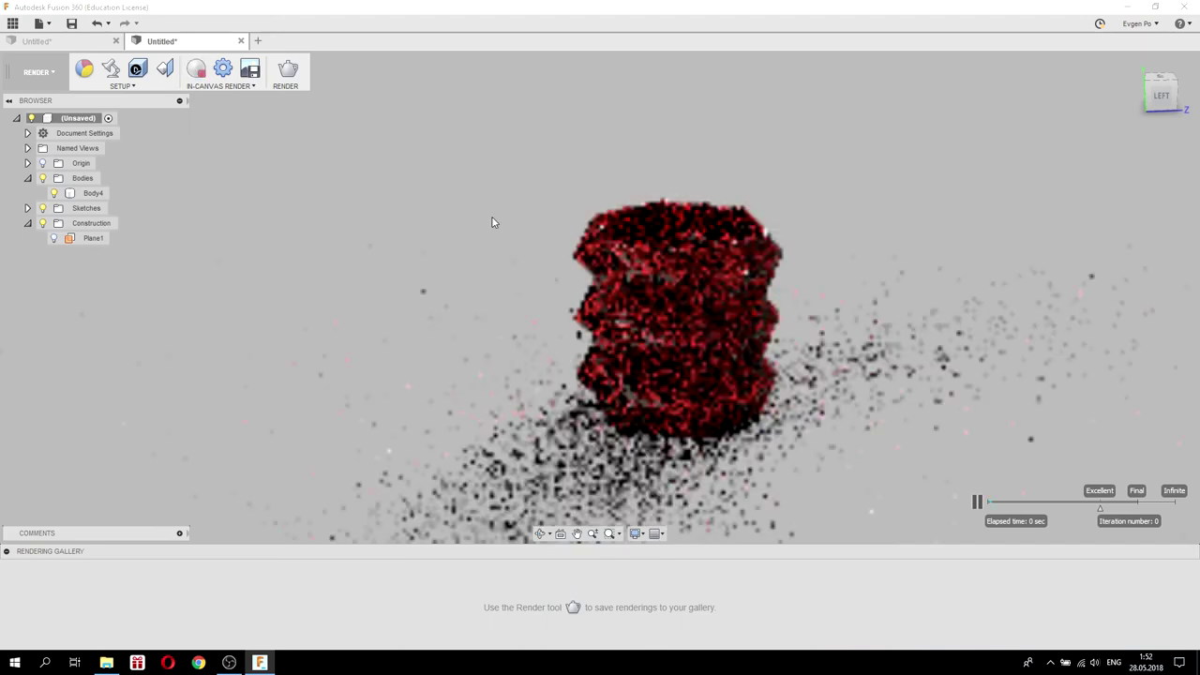
scroll(759, 357, up, 3)
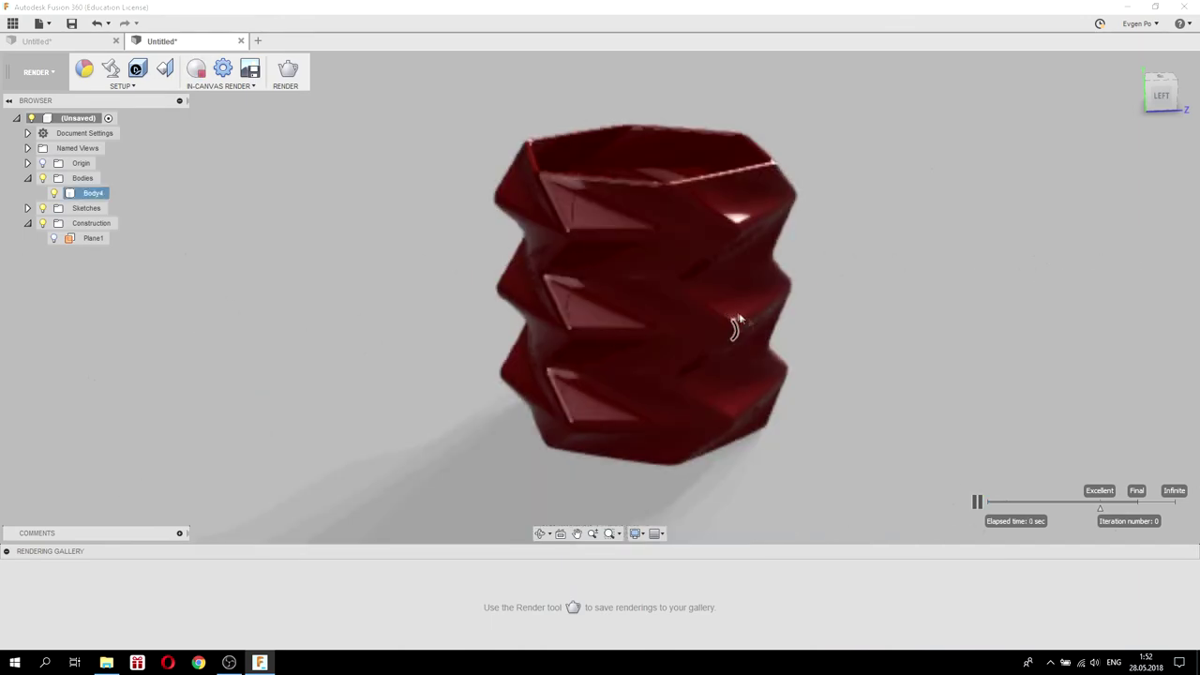